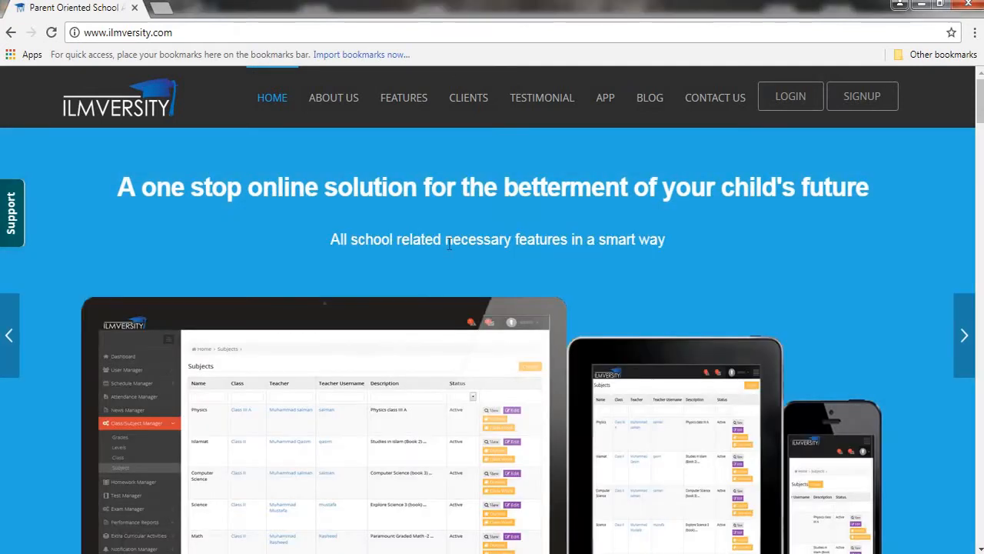
# Open the website's Features section and look through the list of offered features.
pyautogui.click(411, 97)
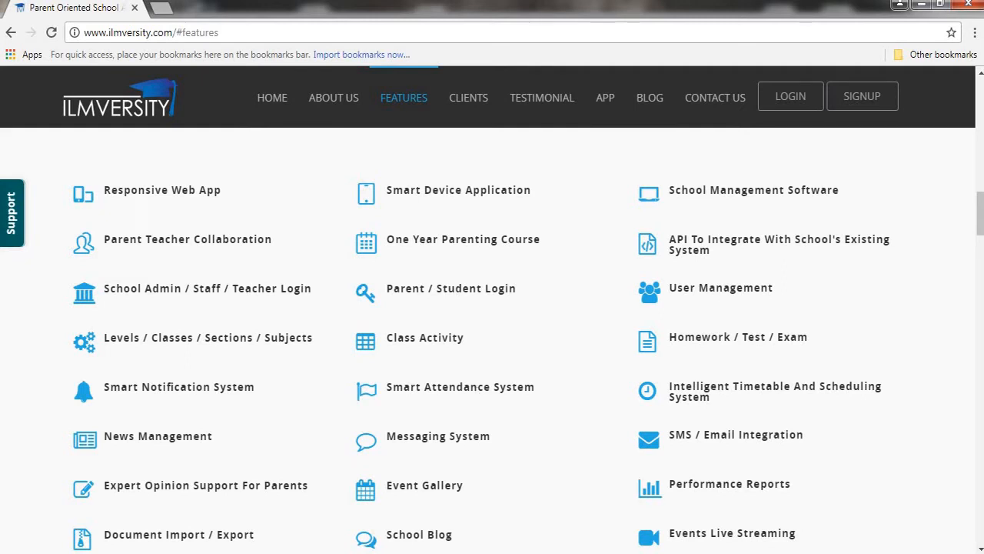
pyautogui.scroll(-1, 477, 389)
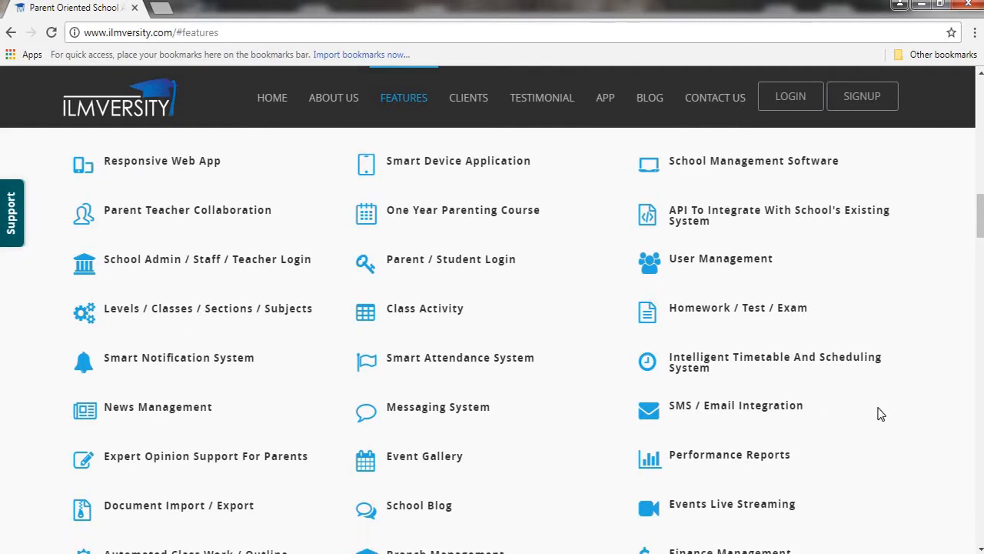
pyautogui.scroll(-1, 680, 428)
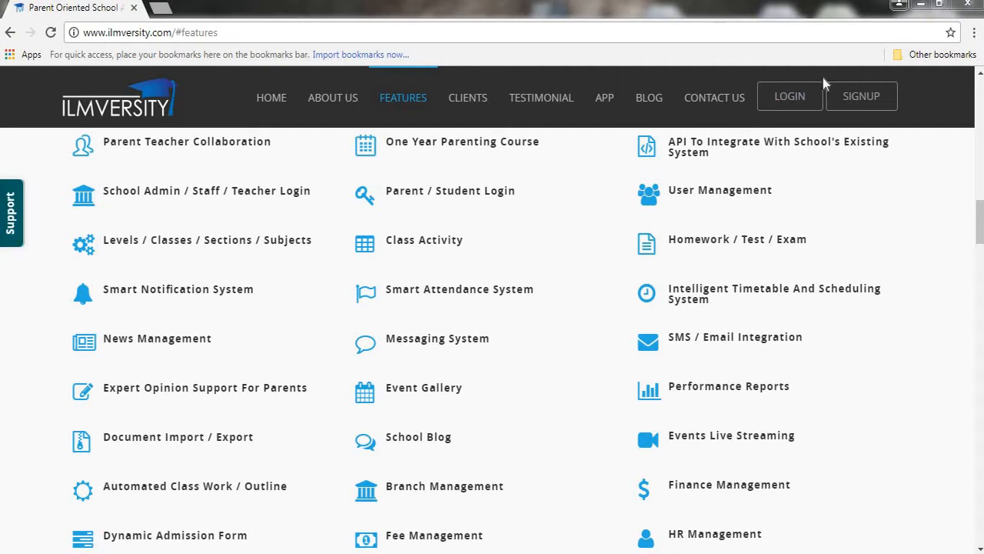
# Go to the login page and log in to the demo school with the prefilled admin credentials.
pyautogui.click(800, 98)
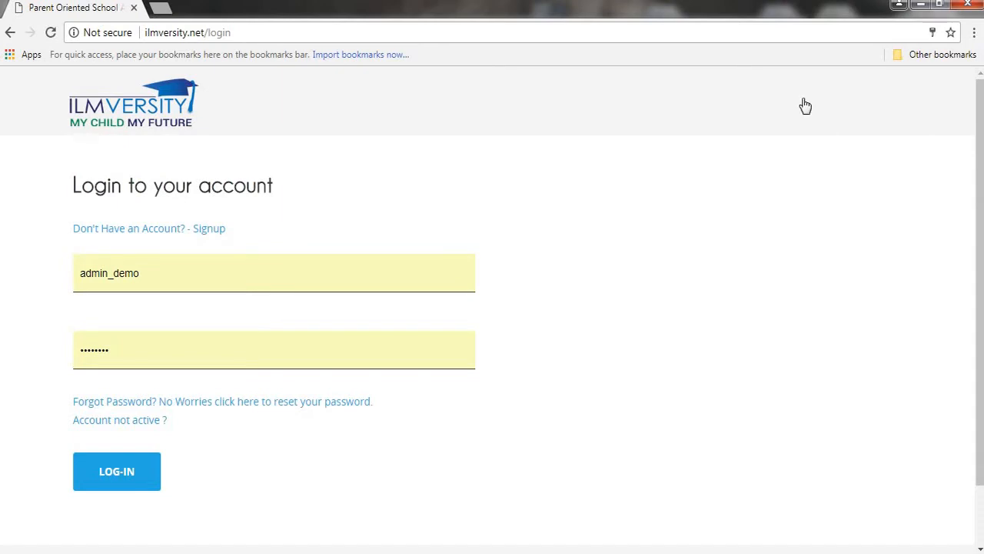
pyautogui.click(139, 472)
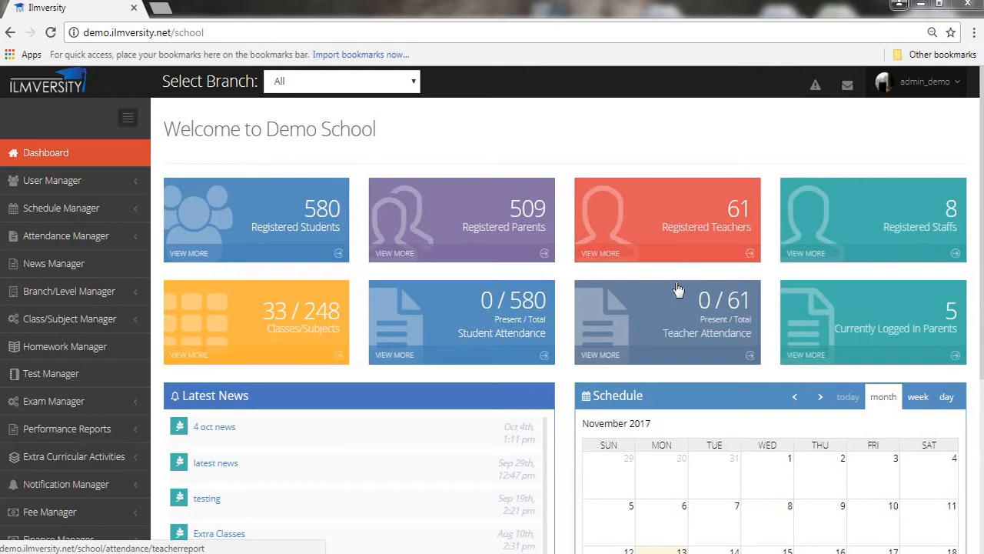
# Check the dashboard's branch choices, notifications, messages and account menu.
pyautogui.click(413, 83)
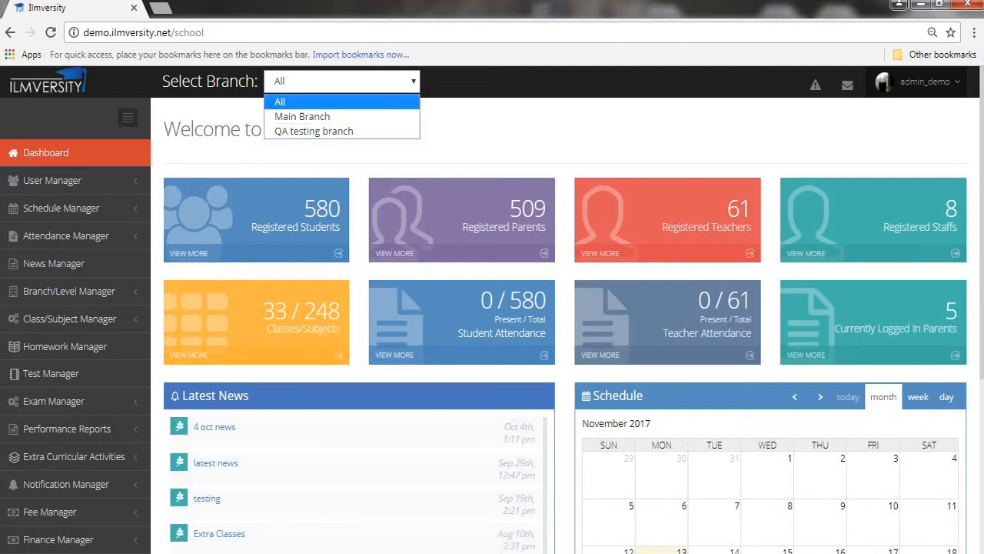
pyautogui.click(461, 127)
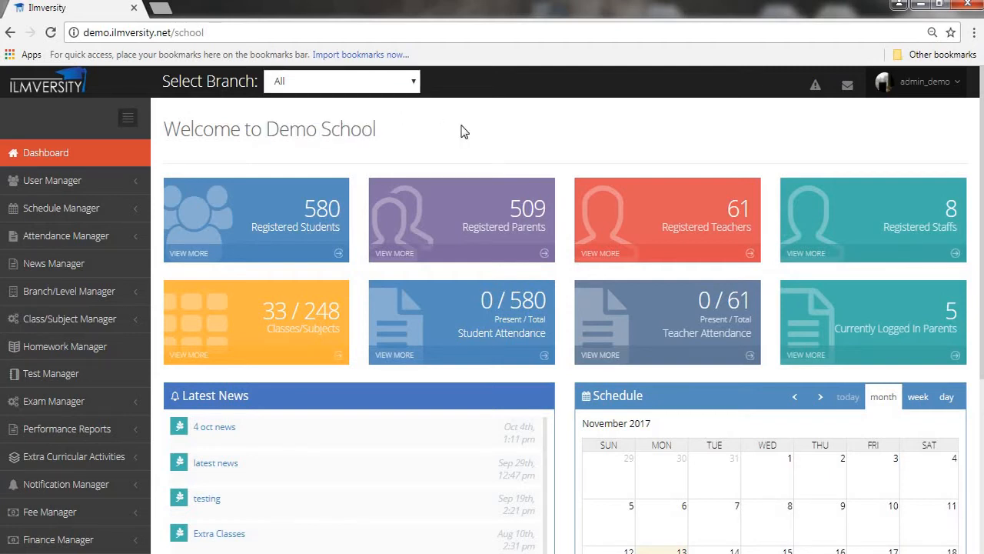
pyautogui.click(813, 86)
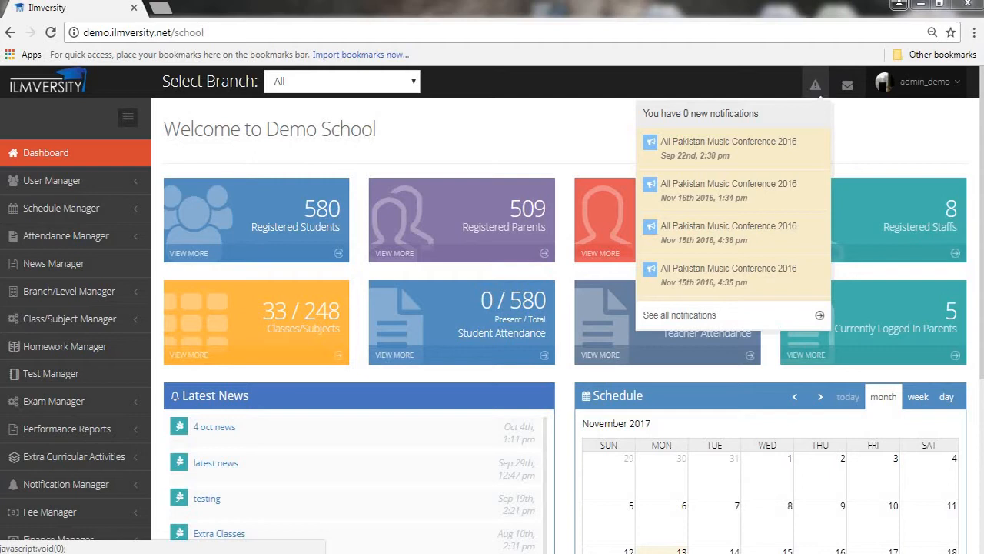
pyautogui.click(845, 86)
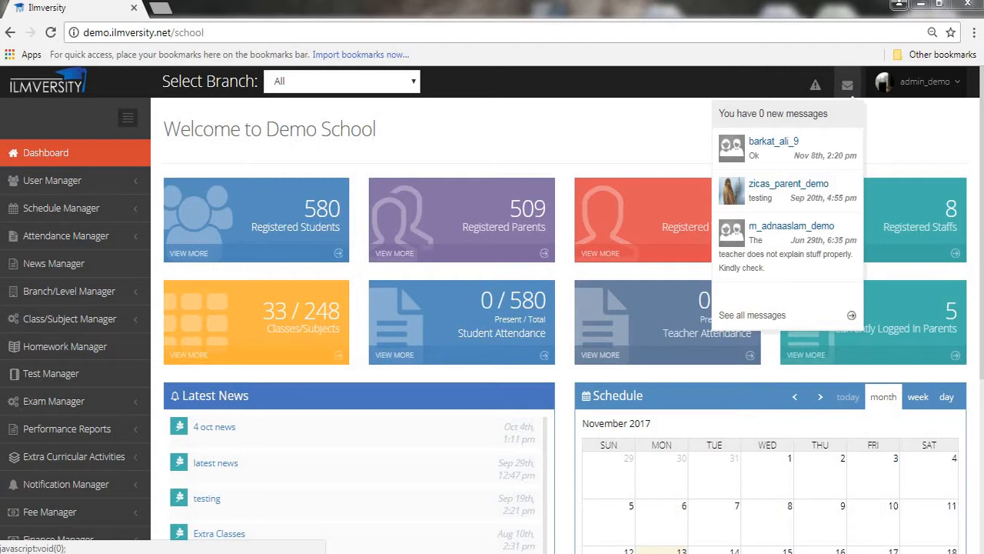
pyautogui.click(922, 81)
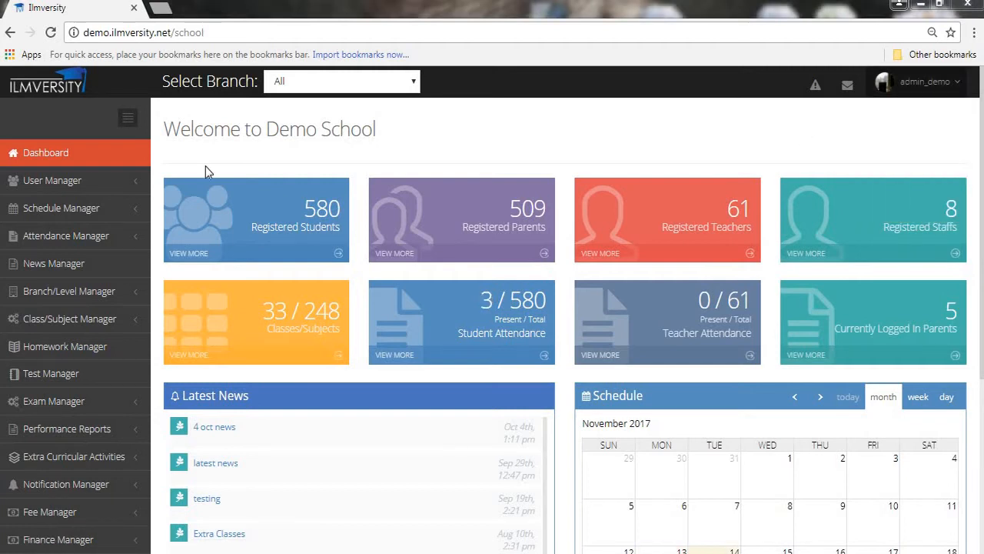
# Open the Students list in User Manager, view its Students List PDF and return to the list.
pyautogui.click(131, 189)
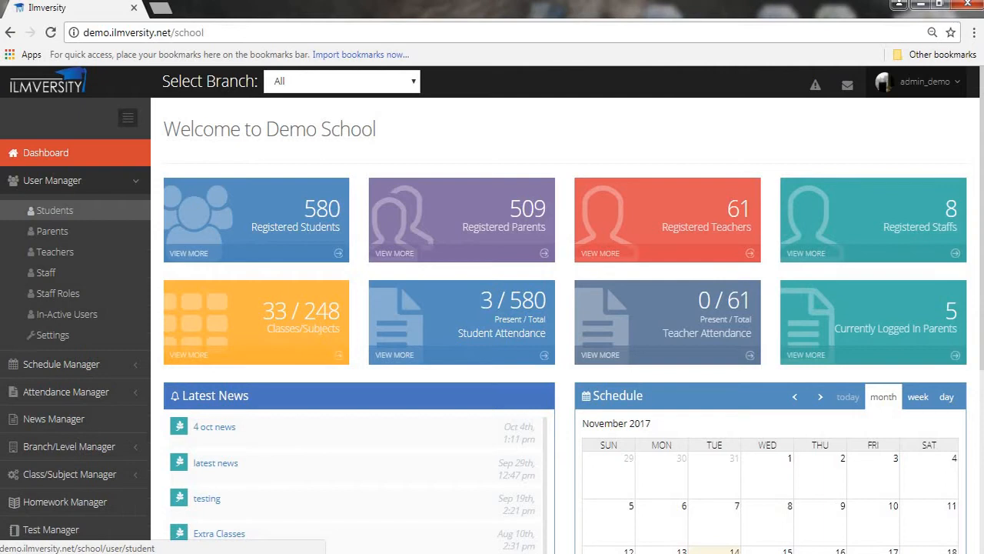
pyautogui.click(129, 213)
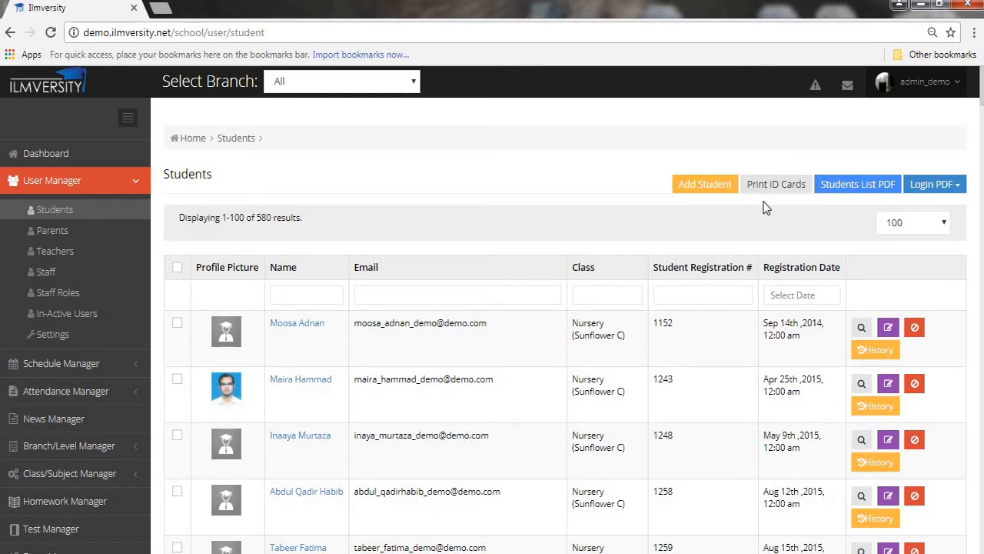
pyautogui.click(878, 190)
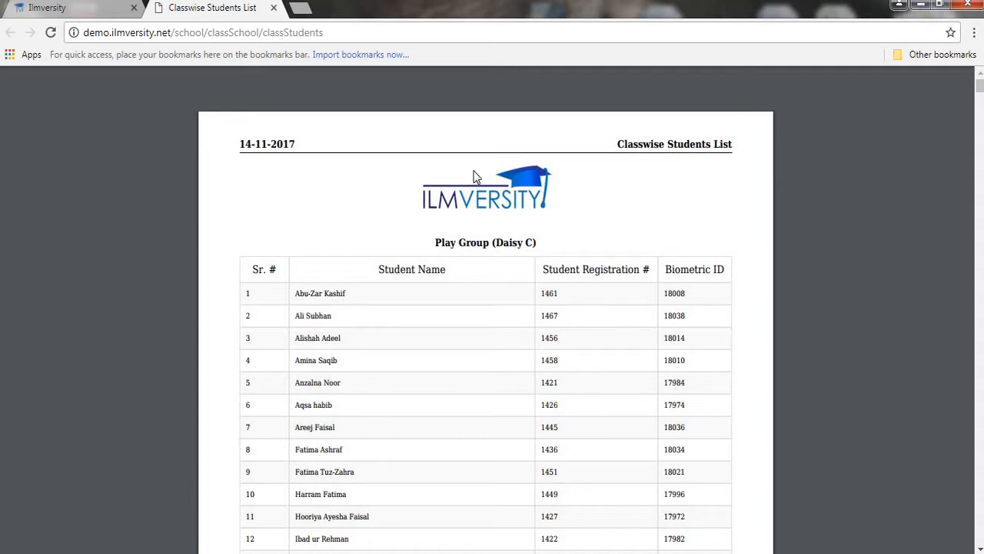
pyautogui.click(65, 8)
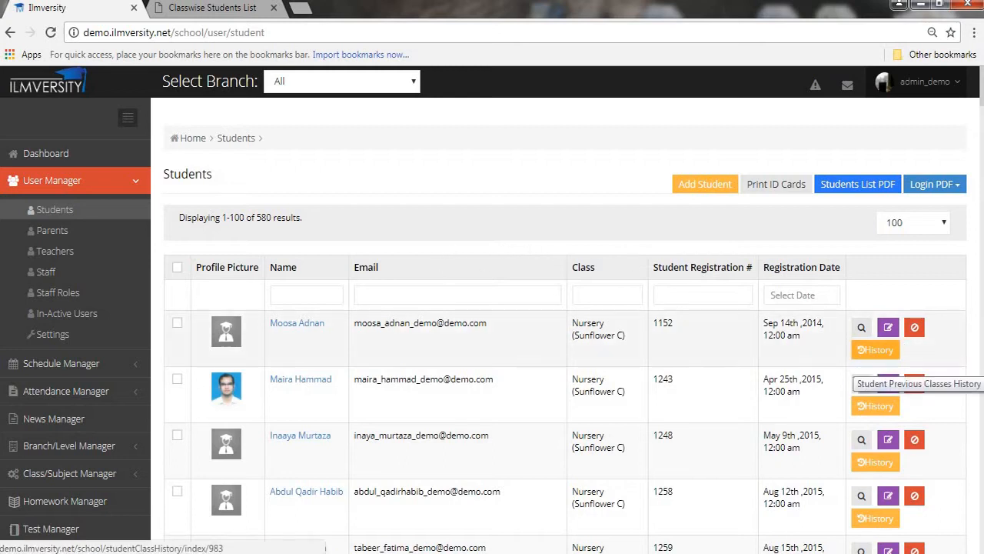
# Open the first student's profile and review the parent, previous academic record, siblings, attendance, fee and academics information.
pyautogui.click(302, 326)
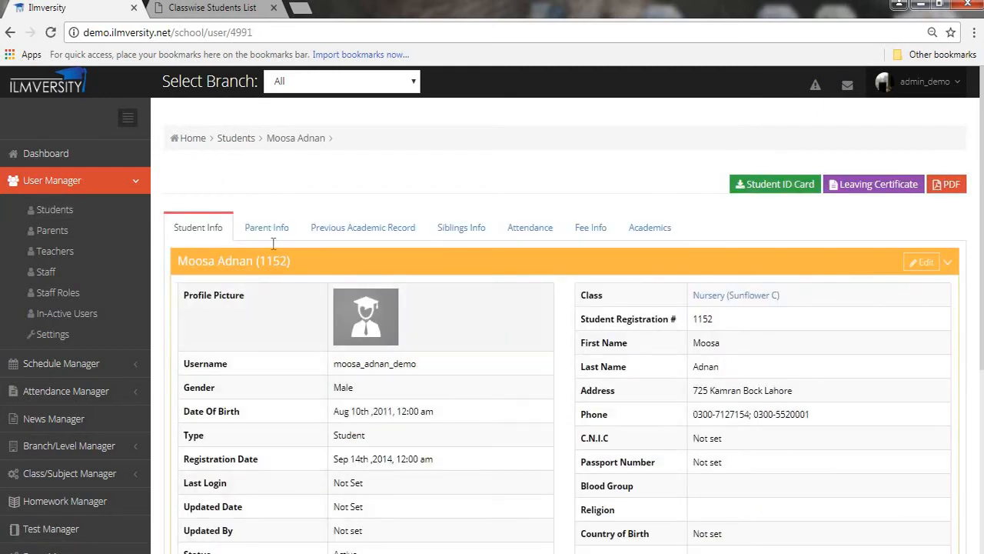
pyautogui.click(270, 235)
pyautogui.click(381, 234)
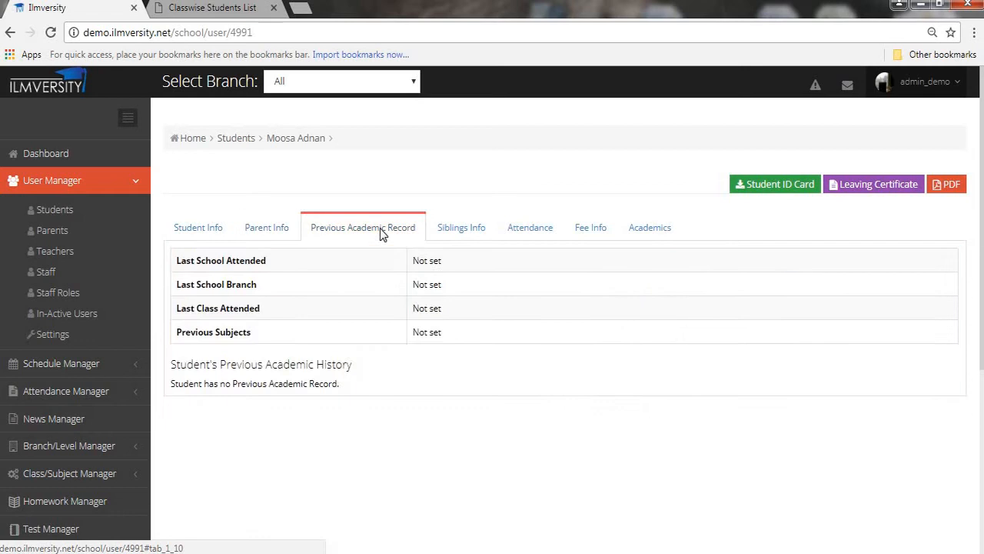
pyautogui.click(467, 234)
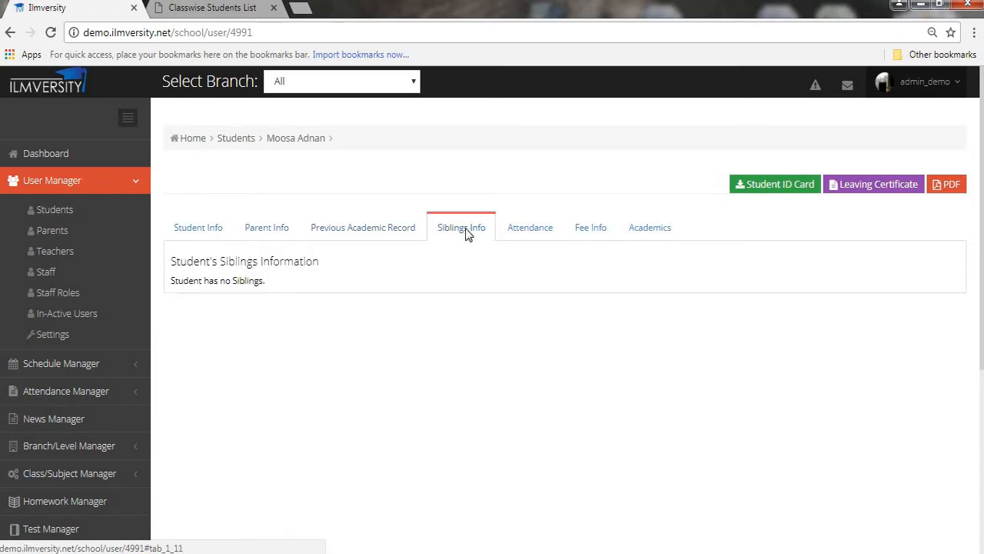
pyautogui.click(531, 240)
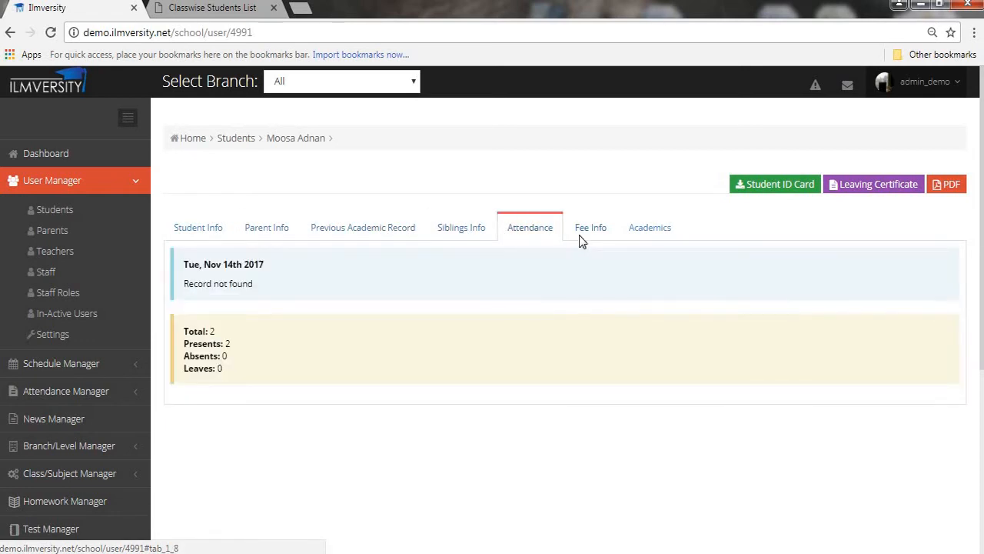
pyautogui.click(583, 240)
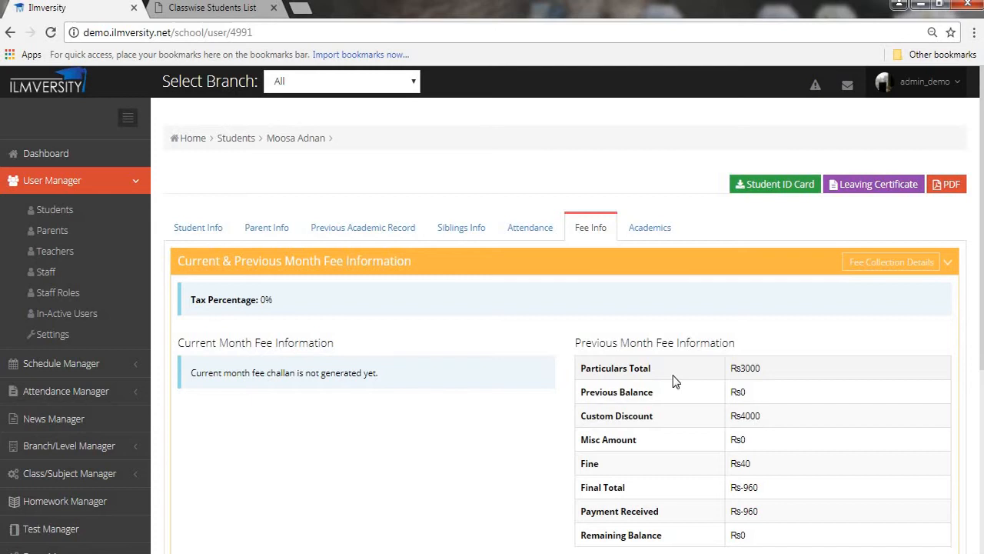
pyautogui.click(653, 233)
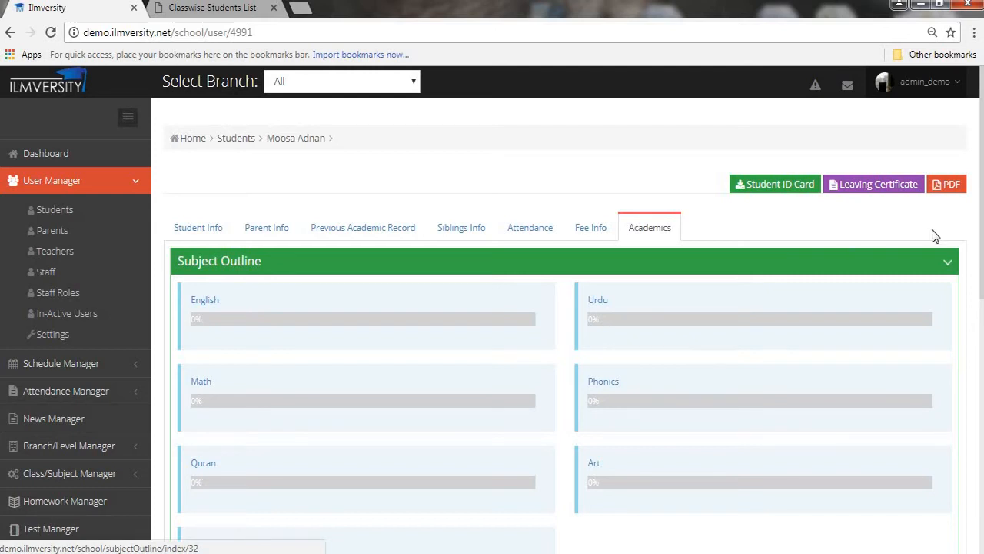
# Return to the Students list and look at the filter fields above its columns.
pyautogui.click(117, 208)
pyautogui.press('Tab')
pyautogui.click(312, 300)
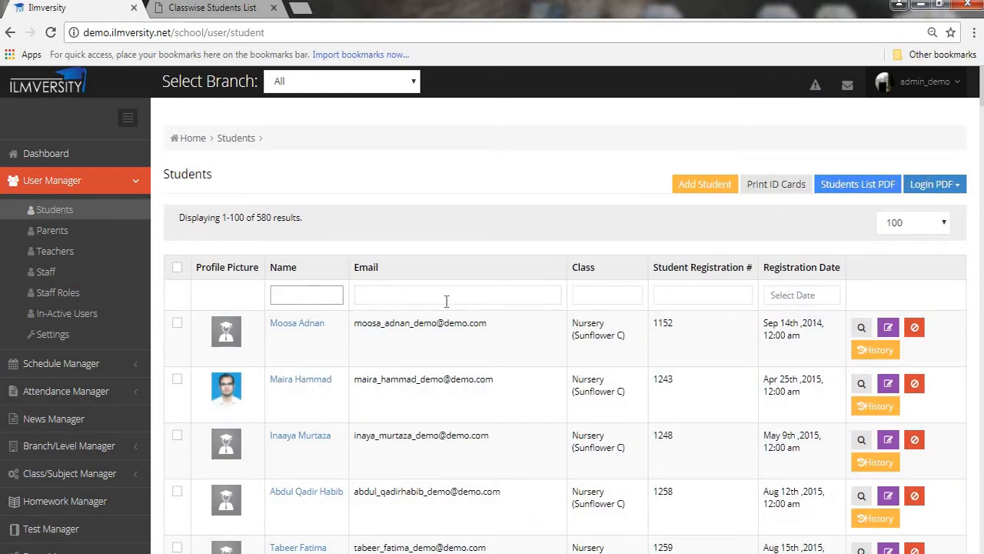
pyautogui.click(773, 215)
# Open the ID card settings and review the front and back card options down to the backside message.
pyautogui.click(91, 333)
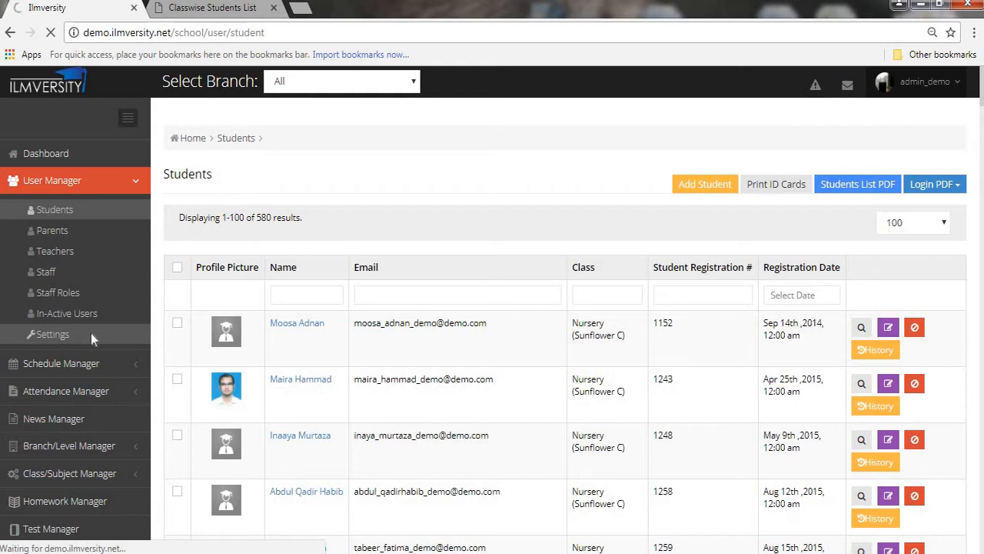
pyautogui.click(759, 184)
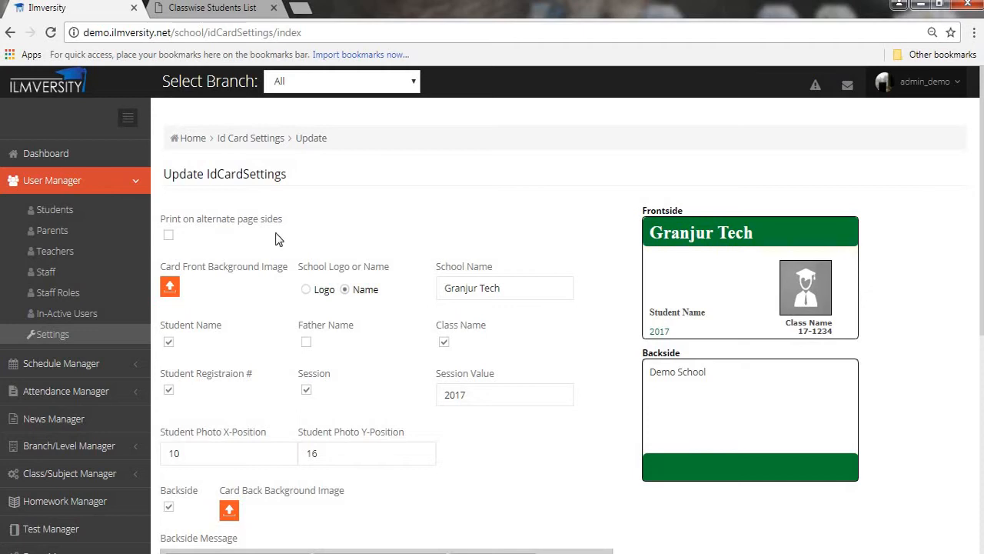
pyautogui.scroll(-5, 487, 257)
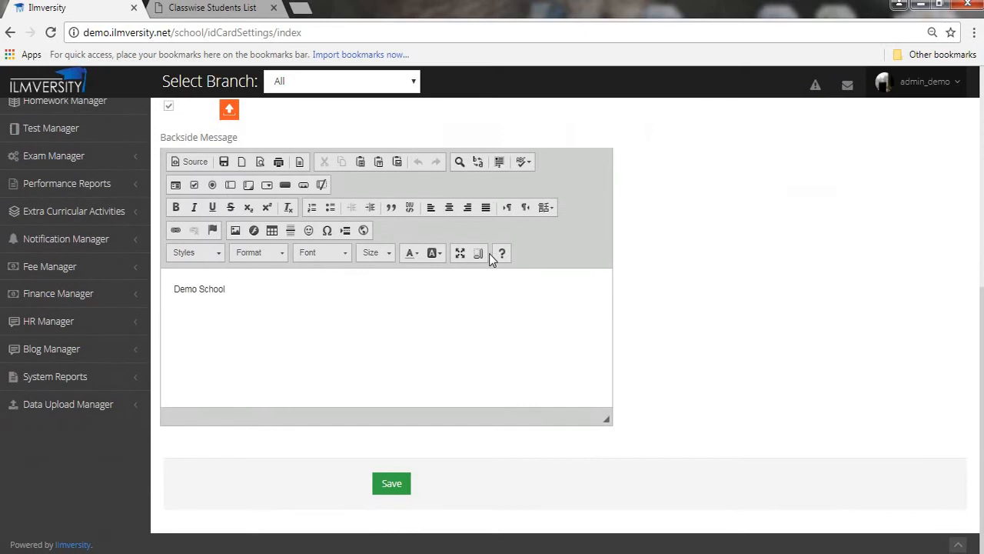
pyautogui.scroll(5, 489, 253)
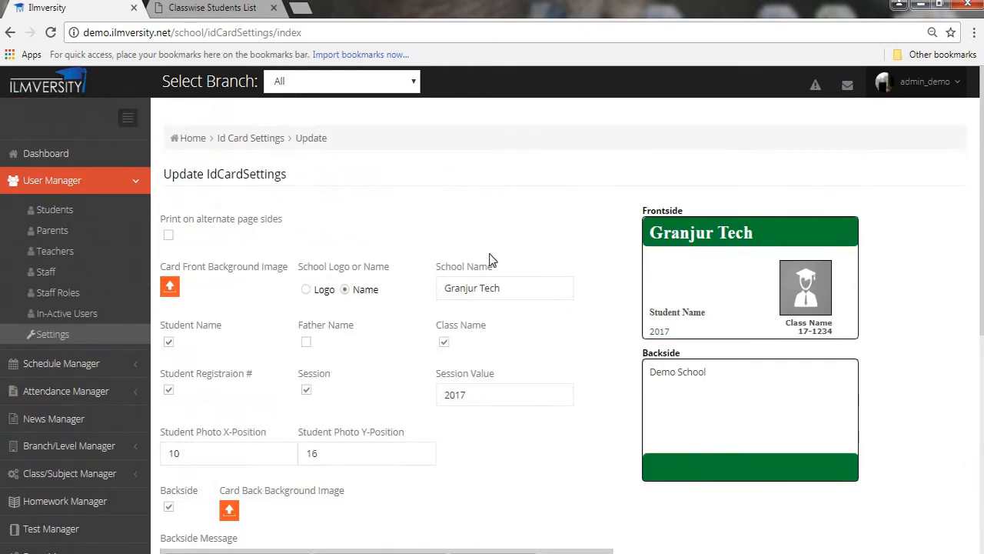
# Open the Parents list and enter part of a parent's e-mail in the Email filter.
pyautogui.click(108, 233)
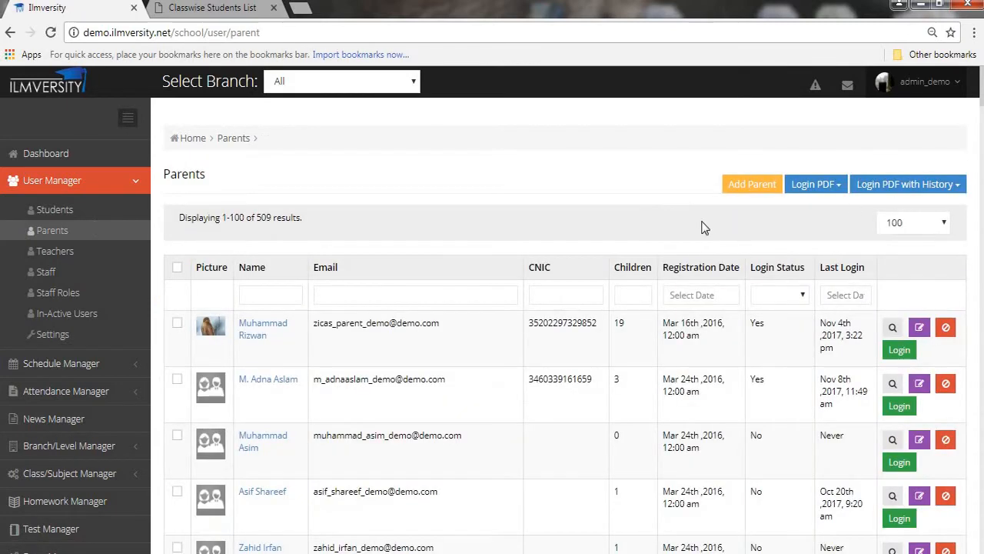
pyautogui.click(415, 298)
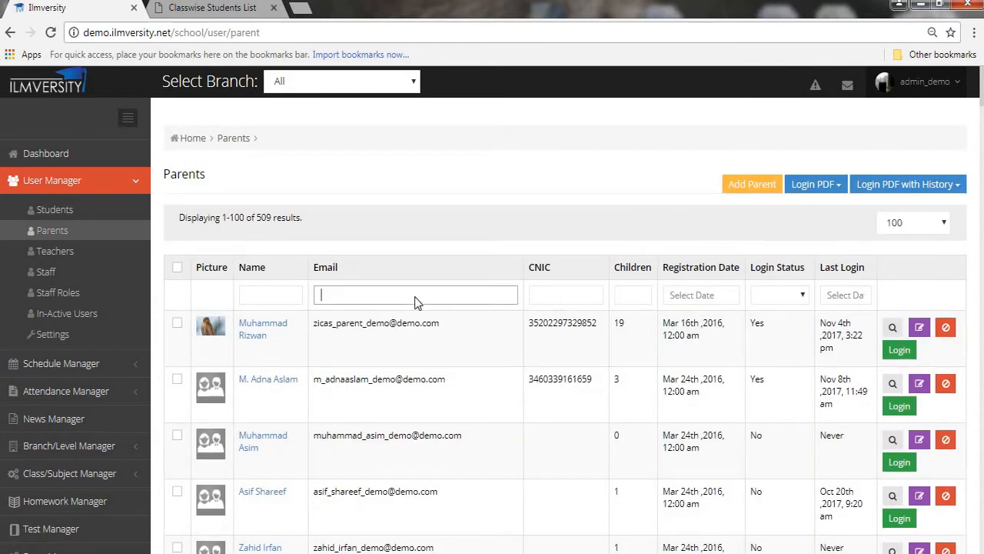
pyautogui.write('ashraf')
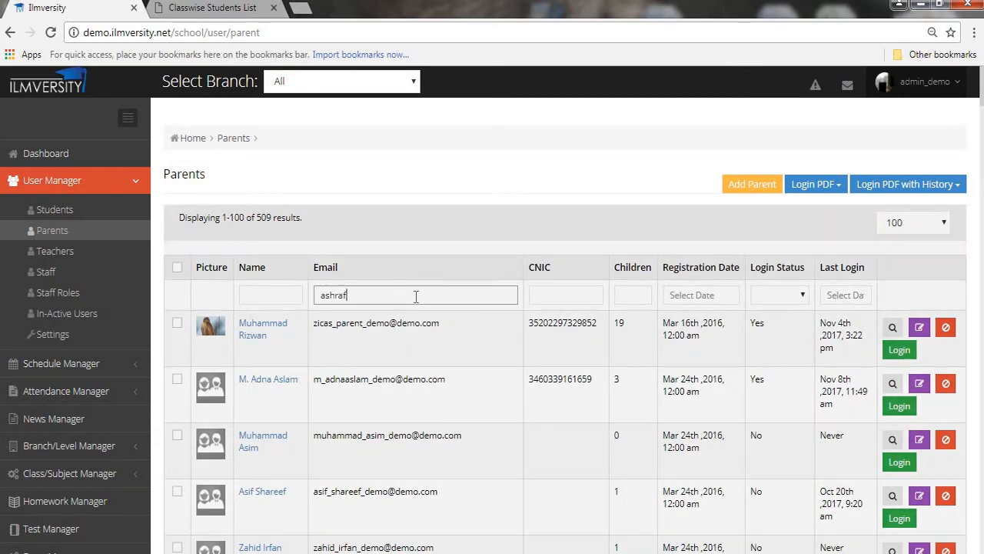
# Open the wanted parent's profile, view the linked students and return to the parent information.
pyautogui.scroll(-1, 653, 342)
pyautogui.scroll(1, 653, 341)
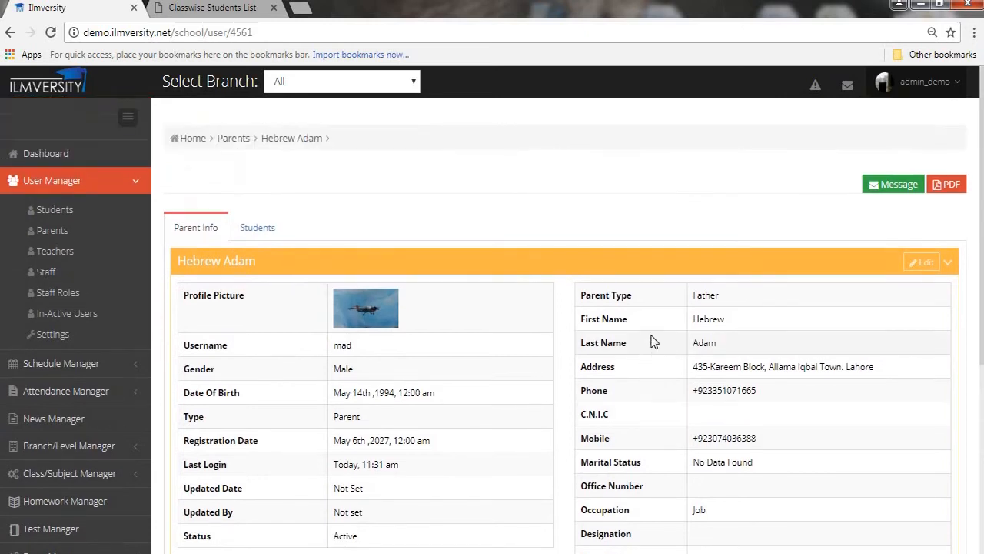
pyautogui.click(243, 232)
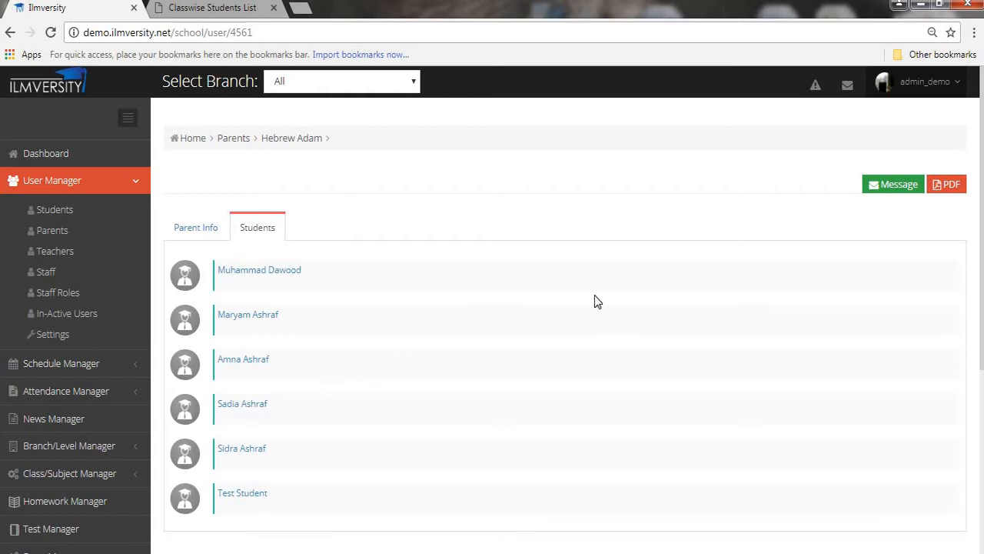
pyautogui.click(210, 227)
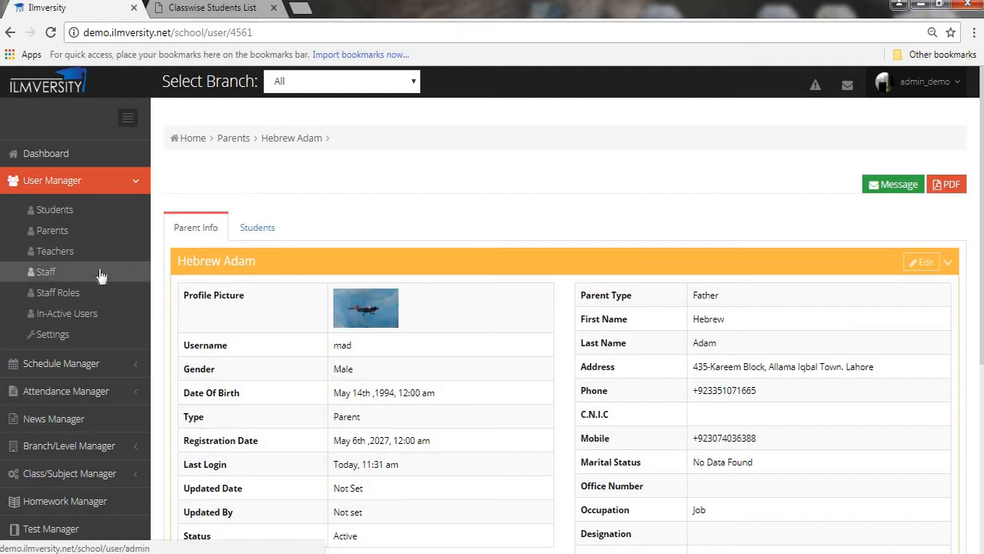
# Review the Staff Roles list with its permission and level options, and open the list of inactive users.
pyautogui.click(103, 293)
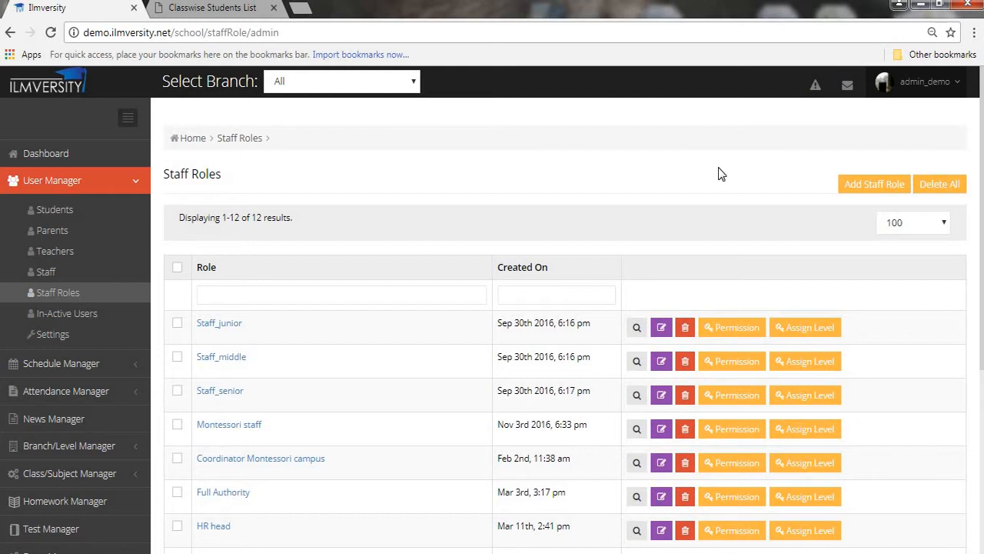
pyautogui.scroll(-1, 843, 287)
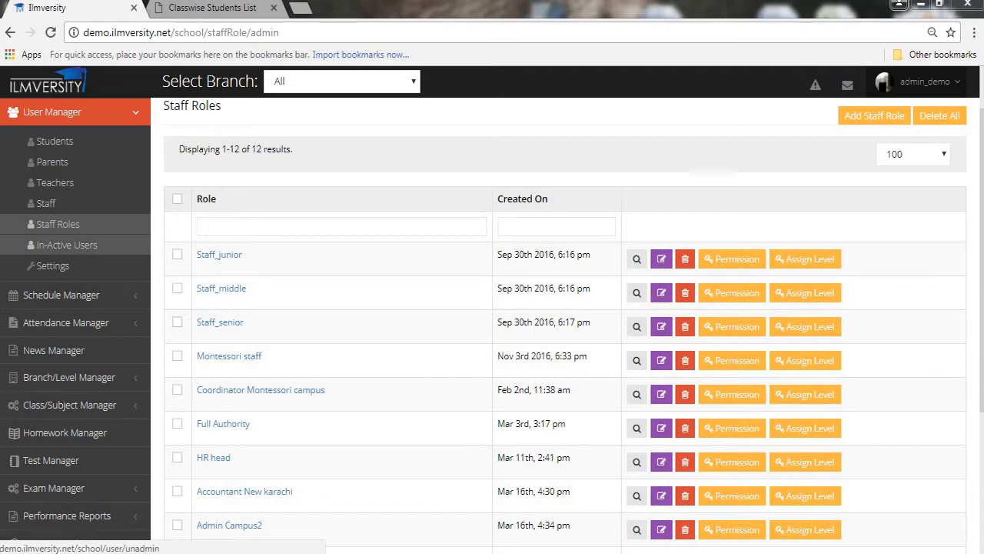
pyautogui.click(114, 251)
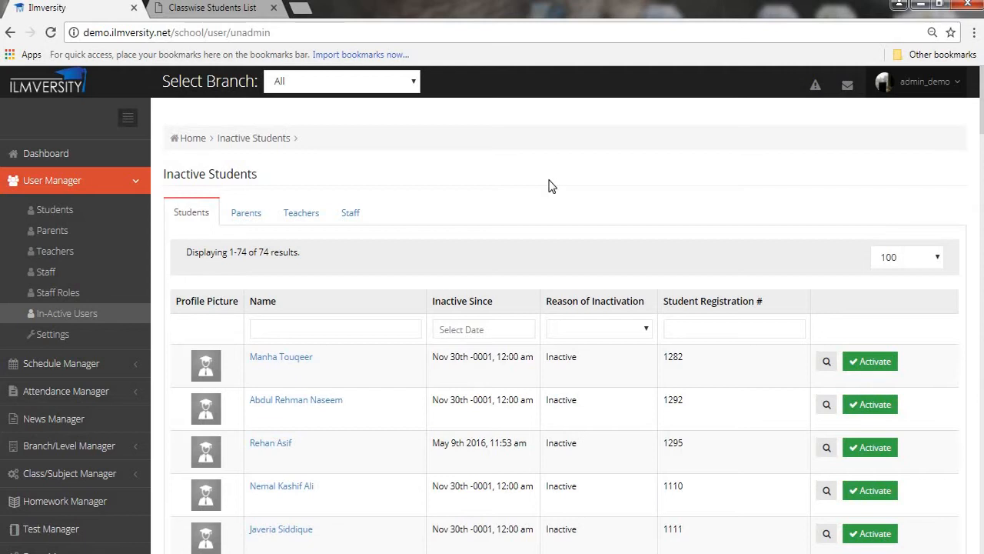
# Open demo.ilmversity.net in a new maximized incognito window to reach its login page.
pyautogui.hotkey('ctrl', 'shift', 'n')
pyautogui.write('demo.ilmversity.net')
pyautogui.press('Return')
pyautogui.click(942, 9)
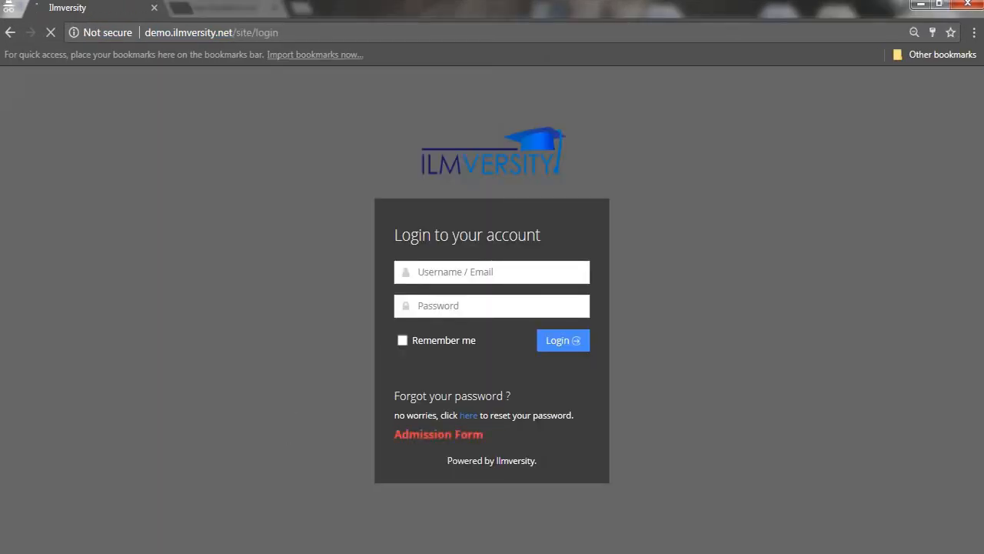
# Open the Admission Form linked from the demo site's login page.
pyautogui.click(440, 435)
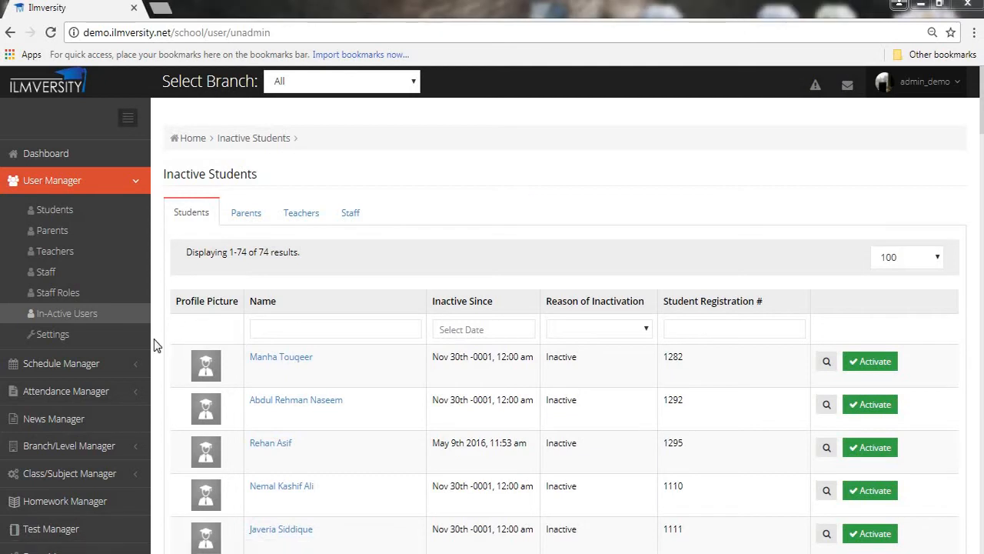
# Open the Yearly Schedule, switch it to the Highlights view and look through the scheduled events.
pyautogui.click(128, 369)
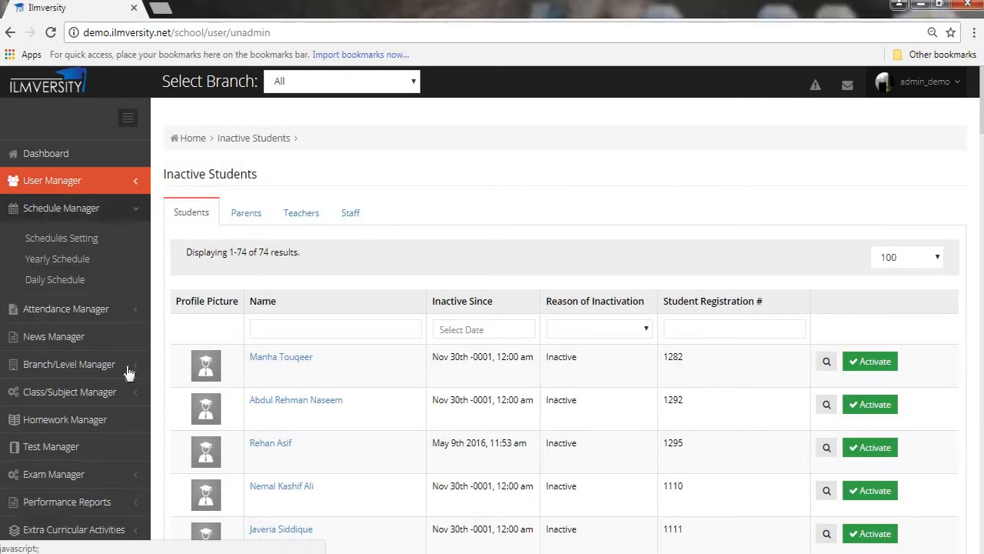
pyautogui.click(130, 260)
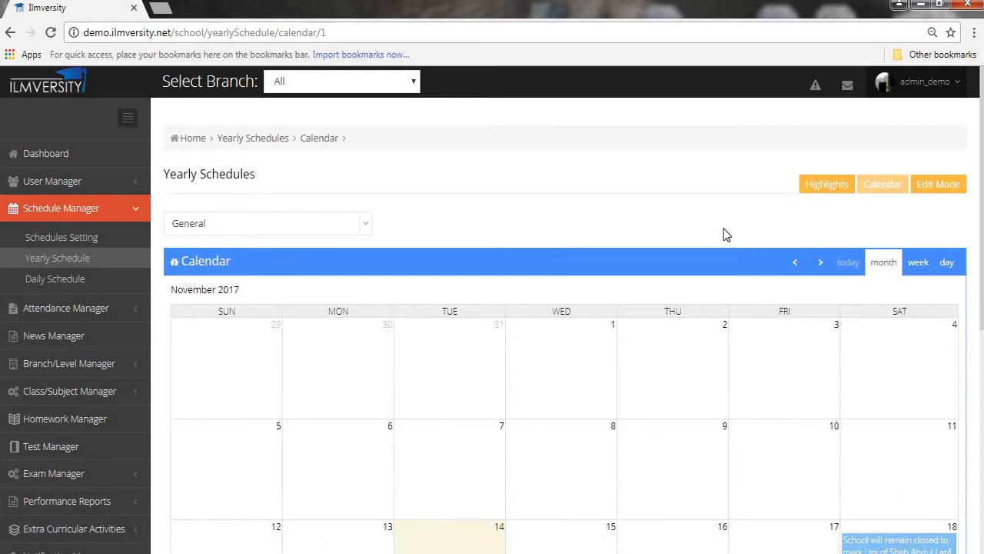
pyautogui.click(824, 188)
pyautogui.scroll(-3, 725, 223)
pyautogui.scroll(3, 726, 223)
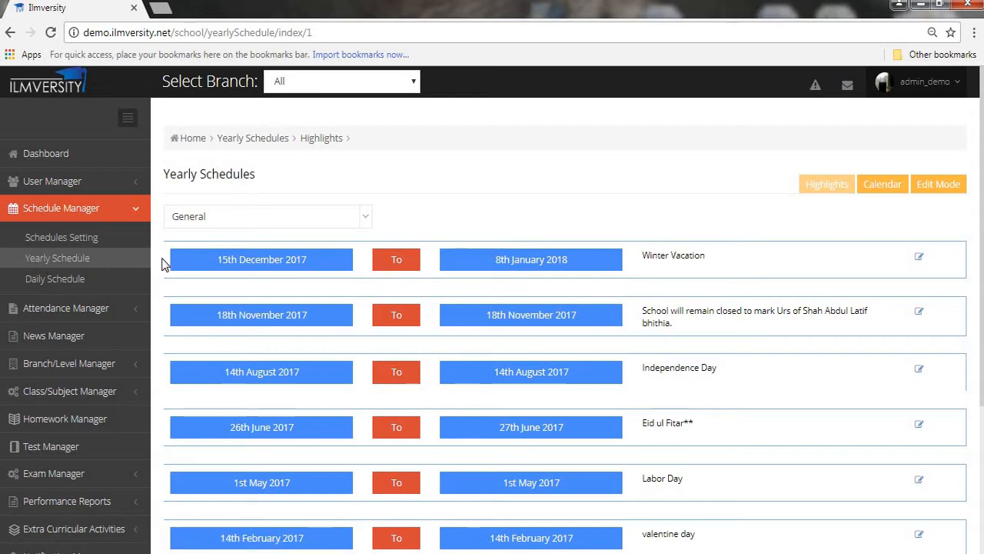
pyautogui.click(128, 278)
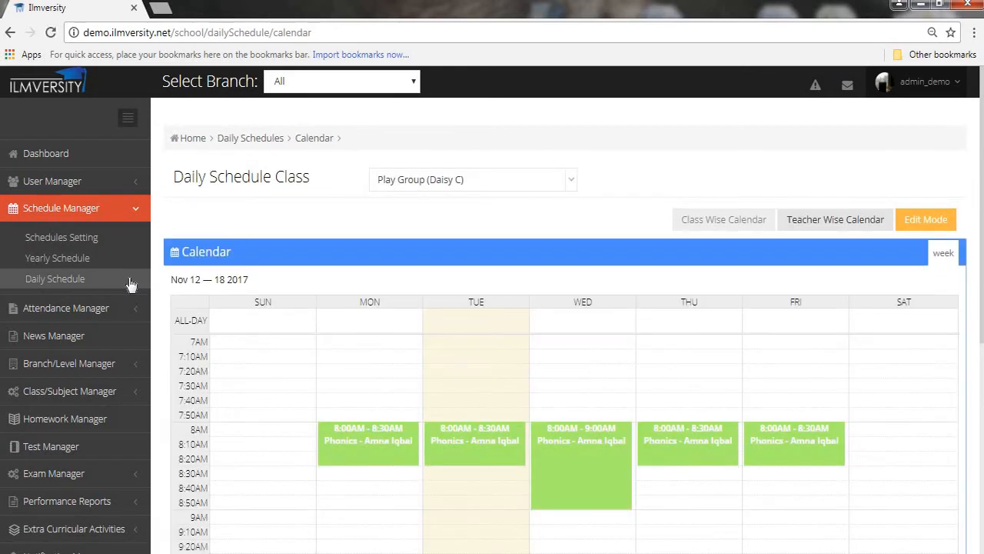
pyautogui.click(574, 190)
pyautogui.click(532, 316)
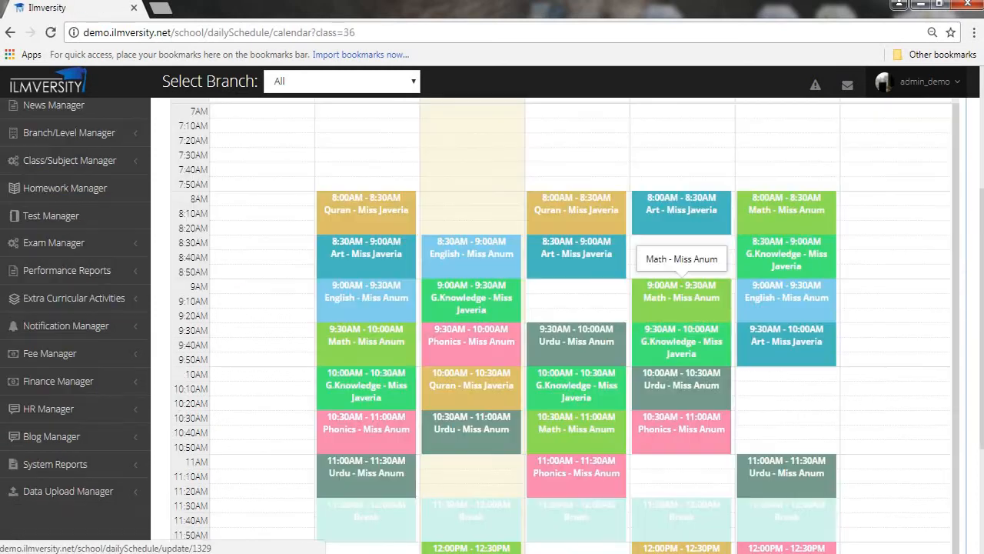
pyautogui.scroll(2, 679, 310)
pyautogui.scroll(-1, 679, 311)
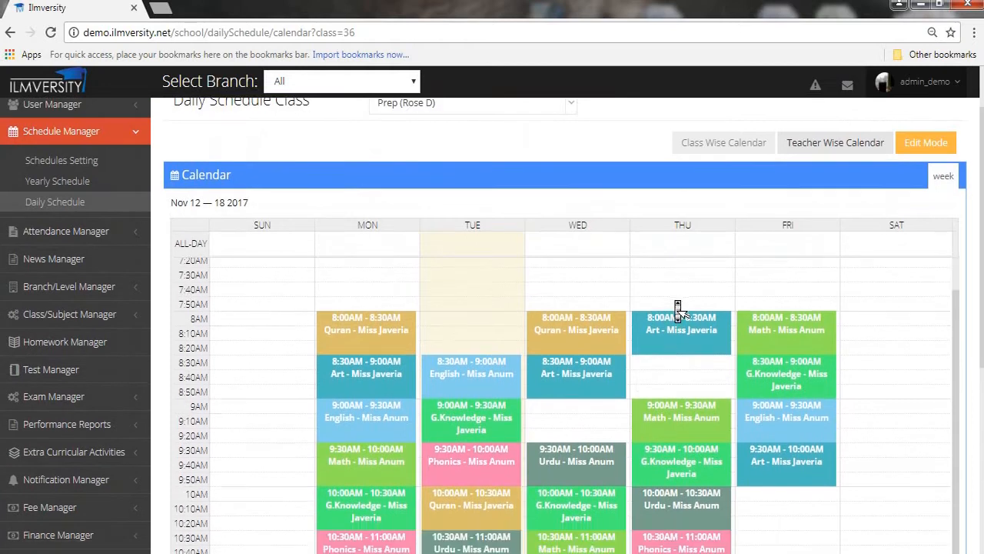
pyautogui.scroll(-2, 679, 311)
pyautogui.scroll(4, 680, 315)
# Switch the daily schedule to the Teacher Wise Calendar, choose another teacher and review that teacher's weekly timetable.
pyautogui.click(814, 221)
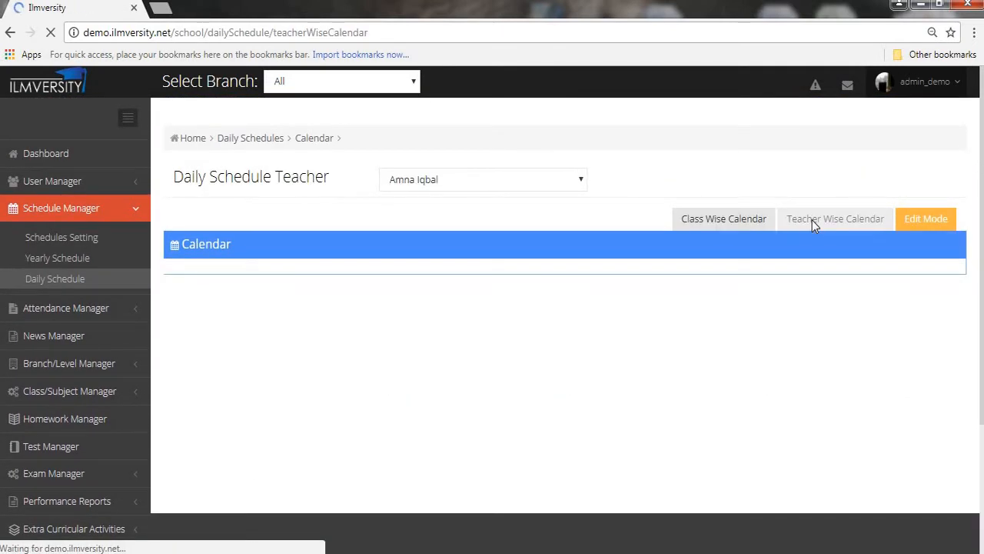
pyautogui.click(567, 189)
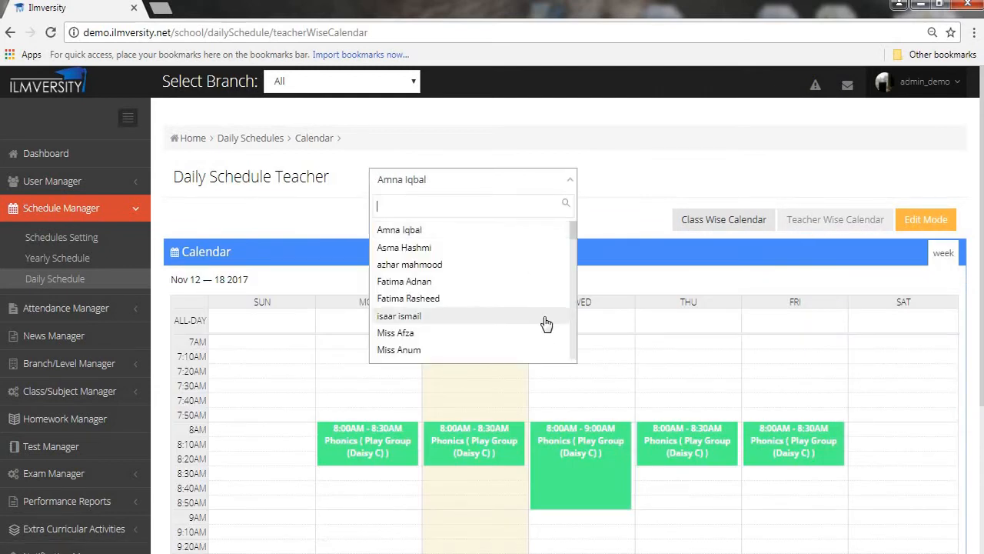
pyautogui.click(493, 298)
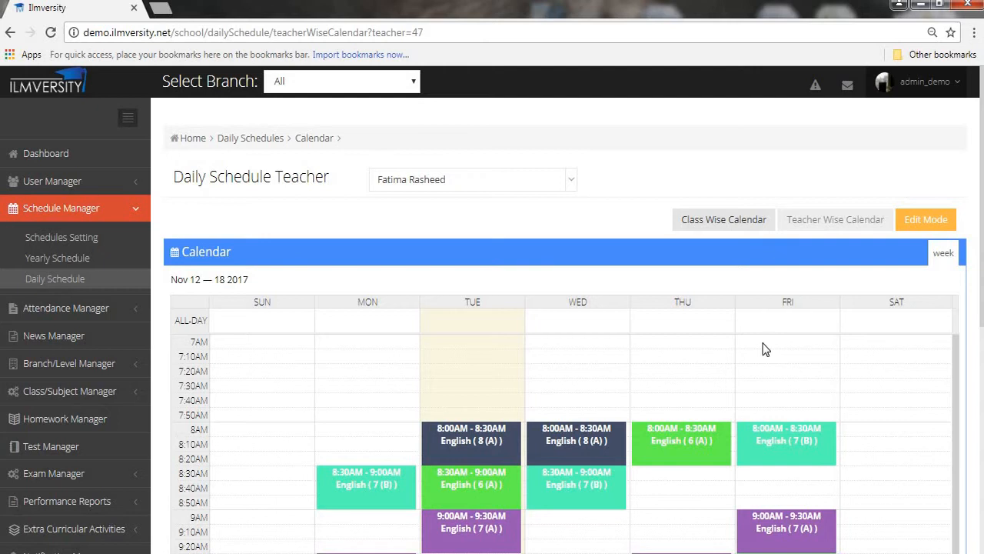
pyautogui.scroll(-3, 765, 350)
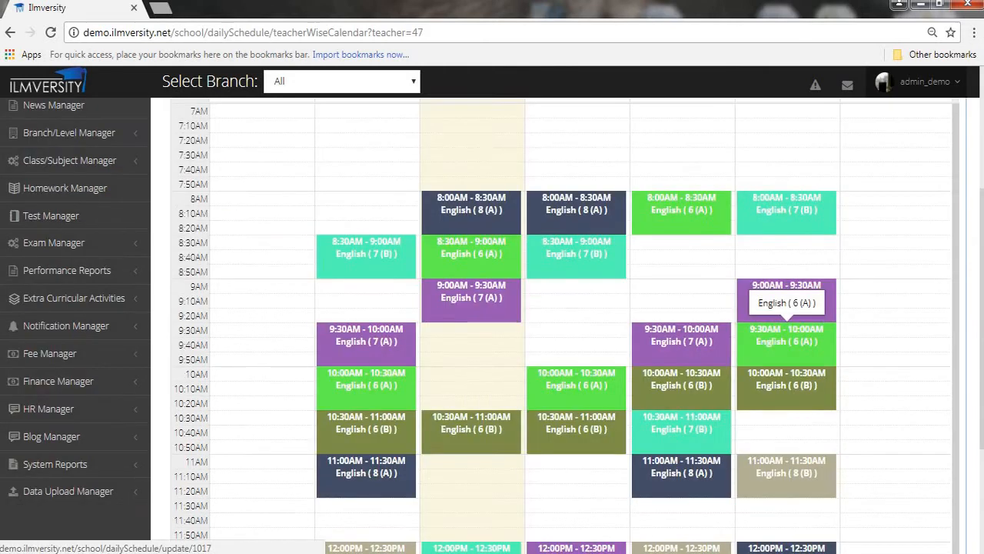
pyautogui.scroll(1, 767, 352)
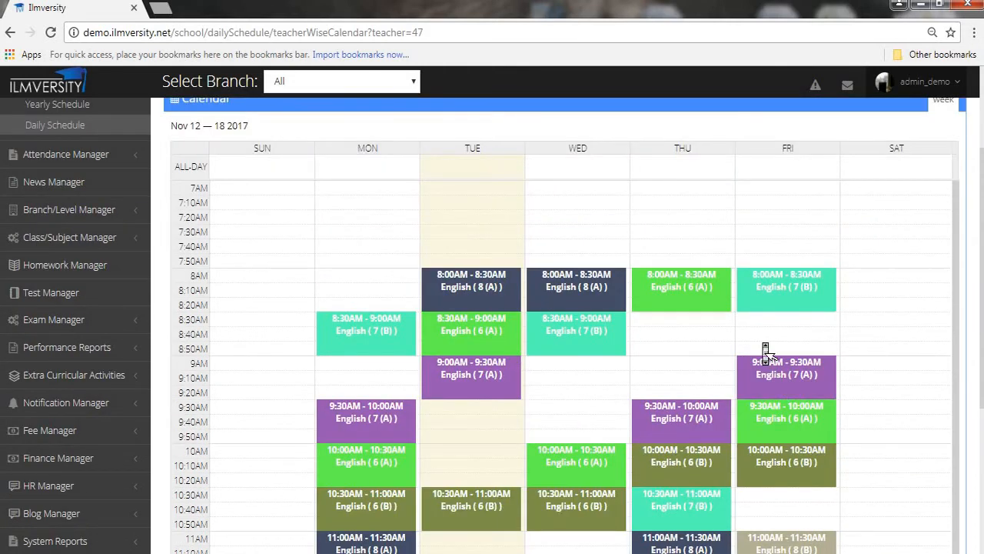
pyautogui.scroll(2, 767, 346)
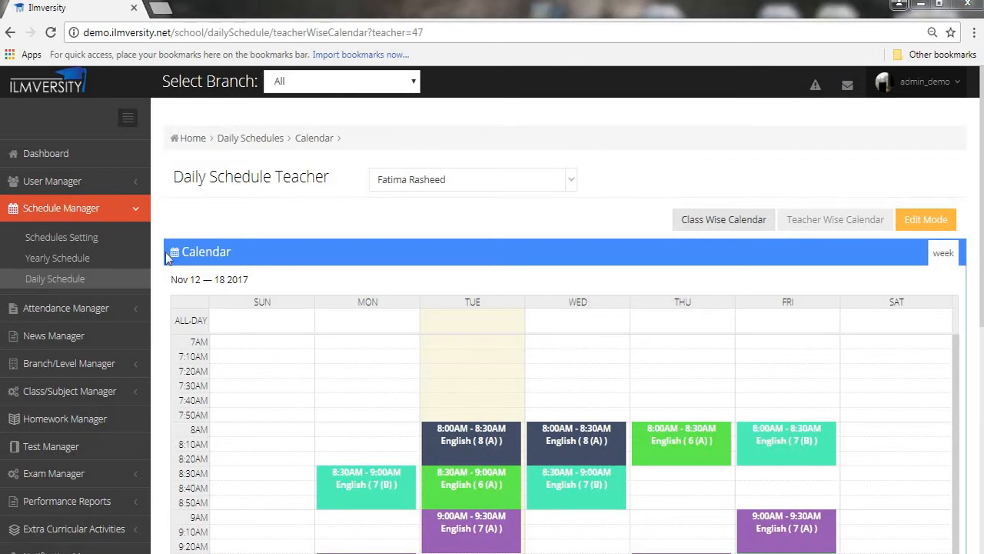
# Open Attendance Setting and review the Basic, Checkout and Biometric Settings.
pyautogui.click(135, 306)
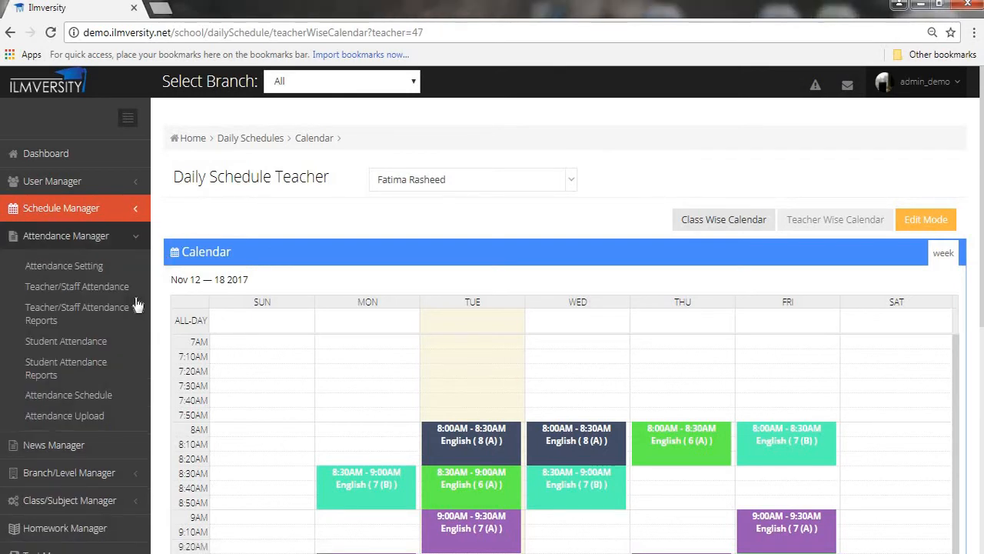
pyautogui.click(109, 265)
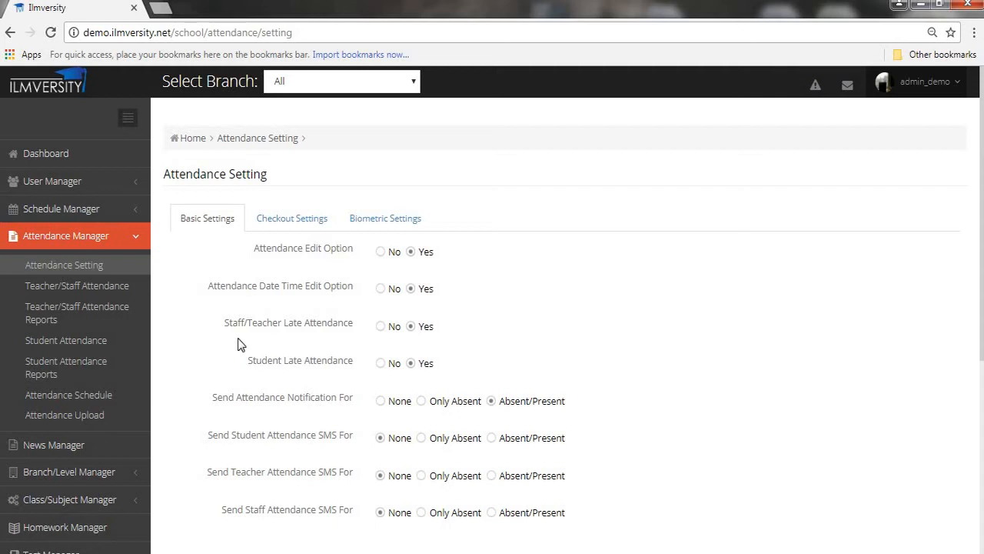
pyautogui.click(284, 230)
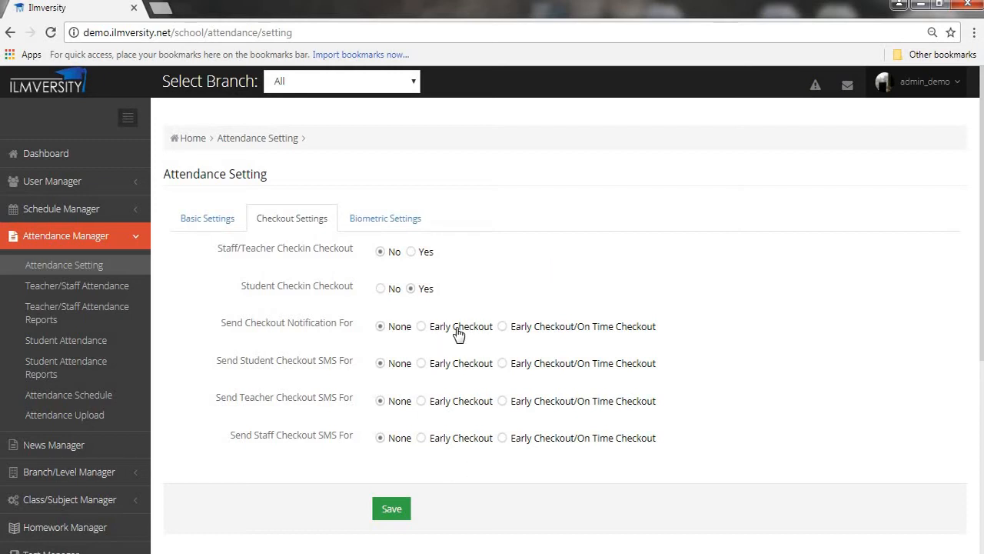
pyautogui.click(415, 225)
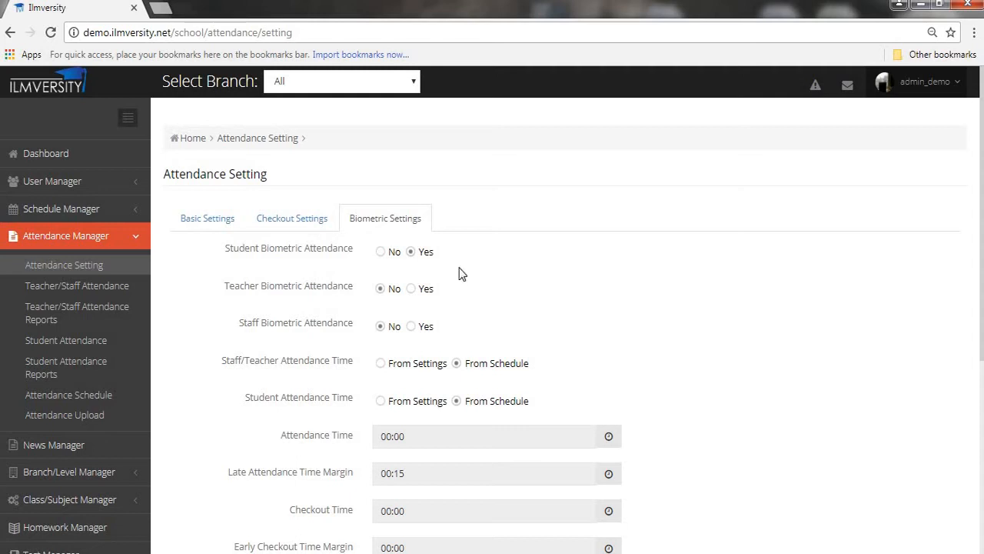
pyautogui.scroll(-2, 731, 274)
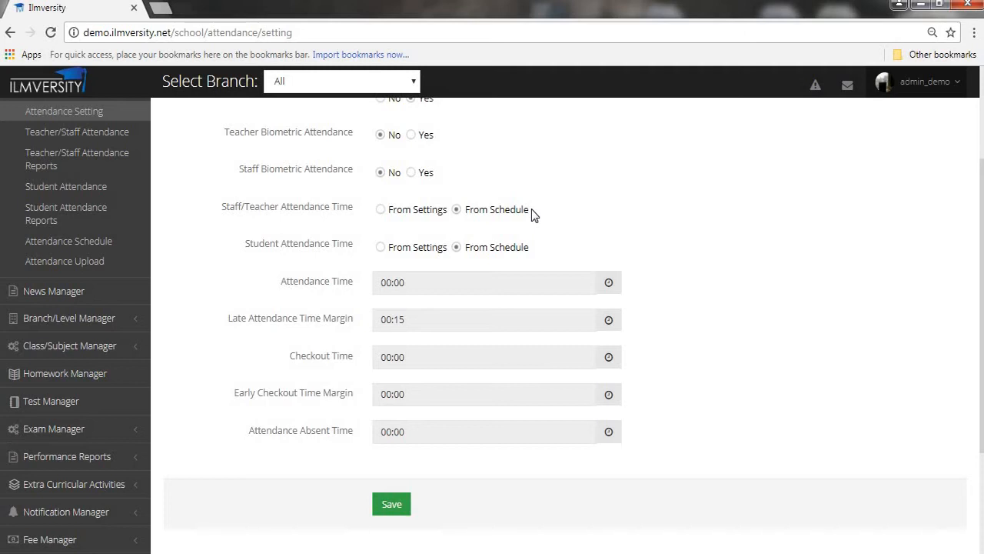
# Try the From Settings option for Staff/Teacher Attendance Time, restore From Schedule, and keep Student Attendance Time on From Schedule.
pyautogui.click(427, 216)
pyautogui.click(457, 209)
pyautogui.click(461, 247)
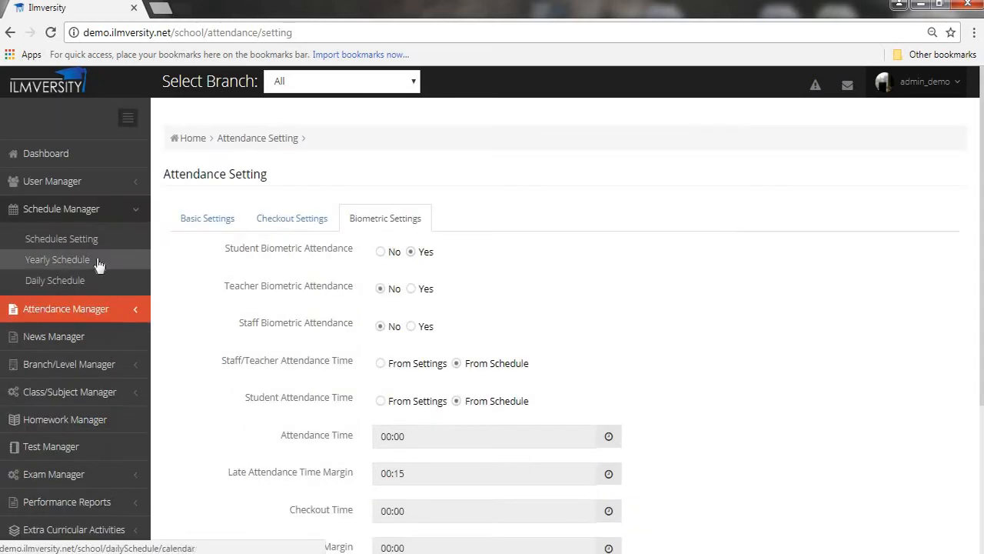
pyautogui.scroll(-2, 514, 333)
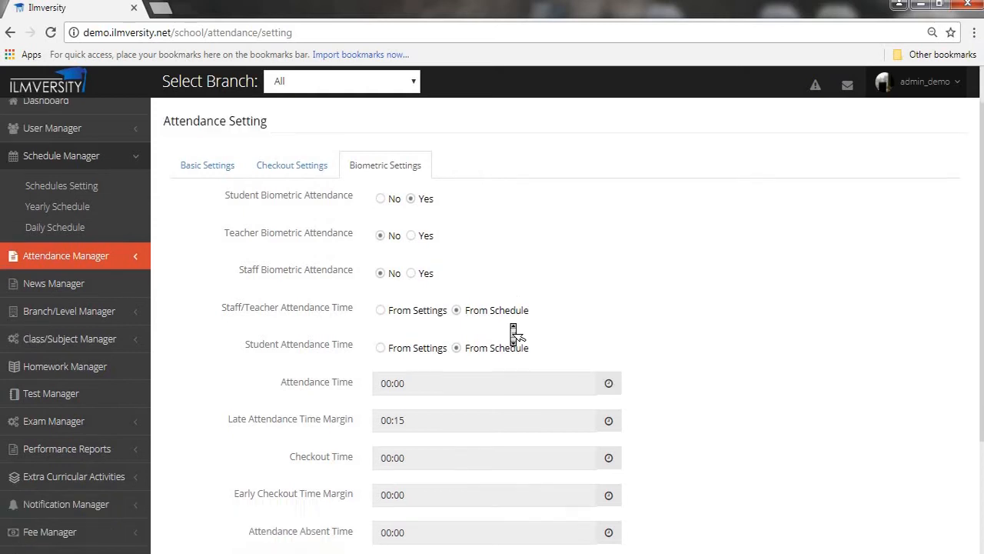
pyautogui.scroll(1, 354, 282)
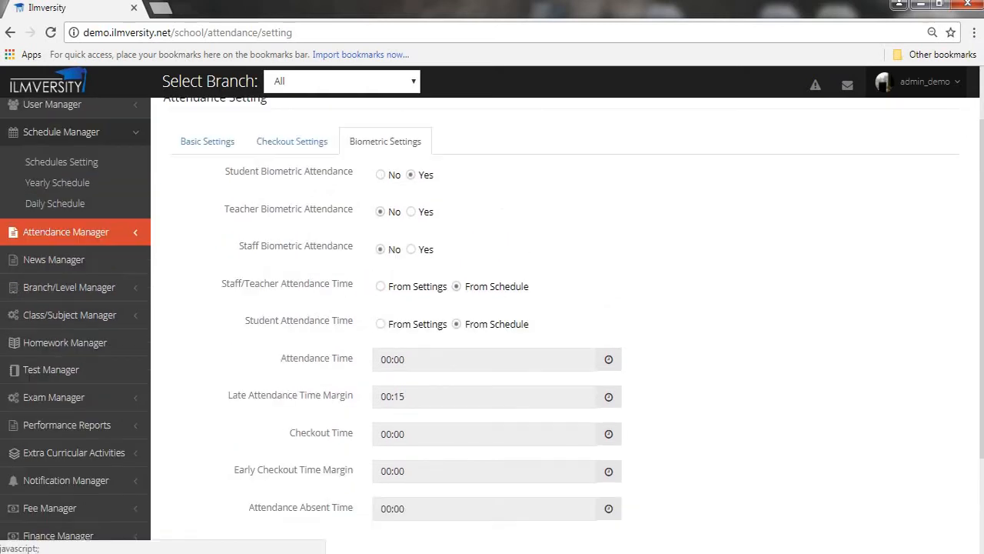
# Open Student Attendance, choose class 2 (A) and load its student list for 2017-11-14.
pyautogui.click(136, 232)
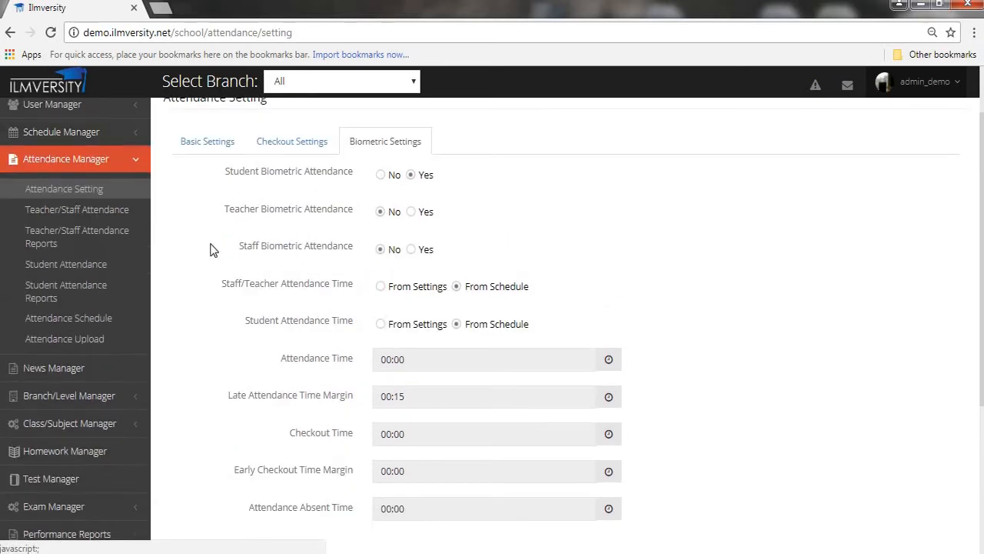
pyautogui.scroll(1, 207, 262)
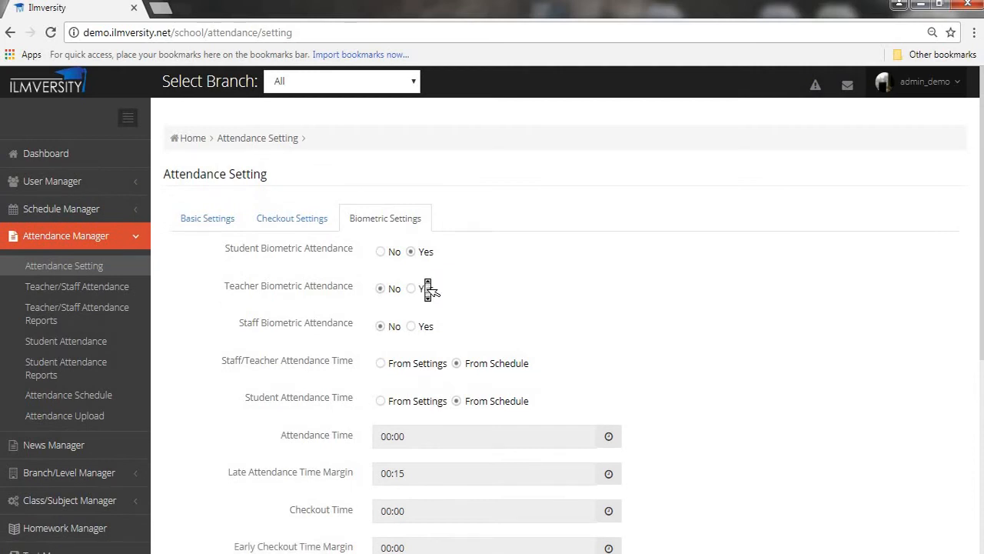
pyautogui.scroll(-2, 429, 283)
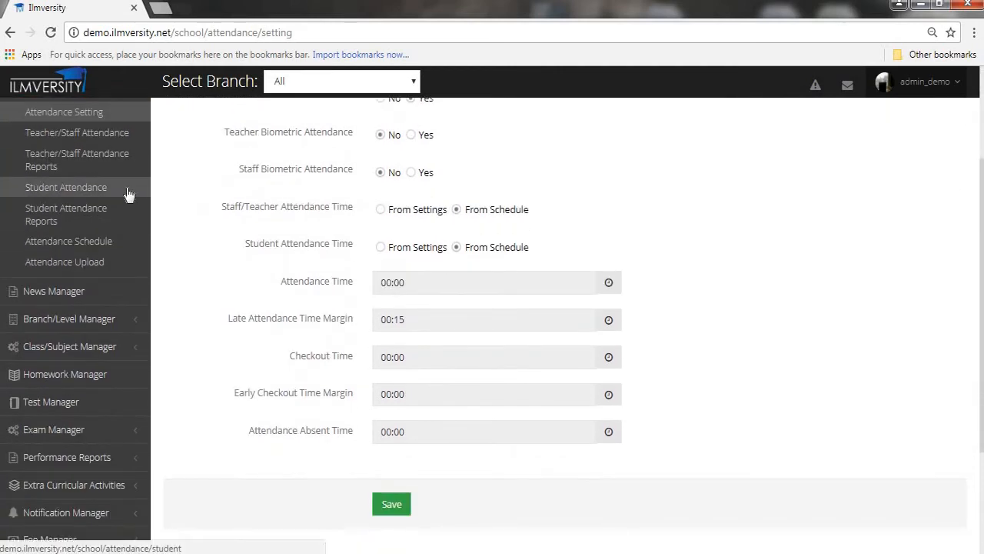
pyautogui.click(128, 193)
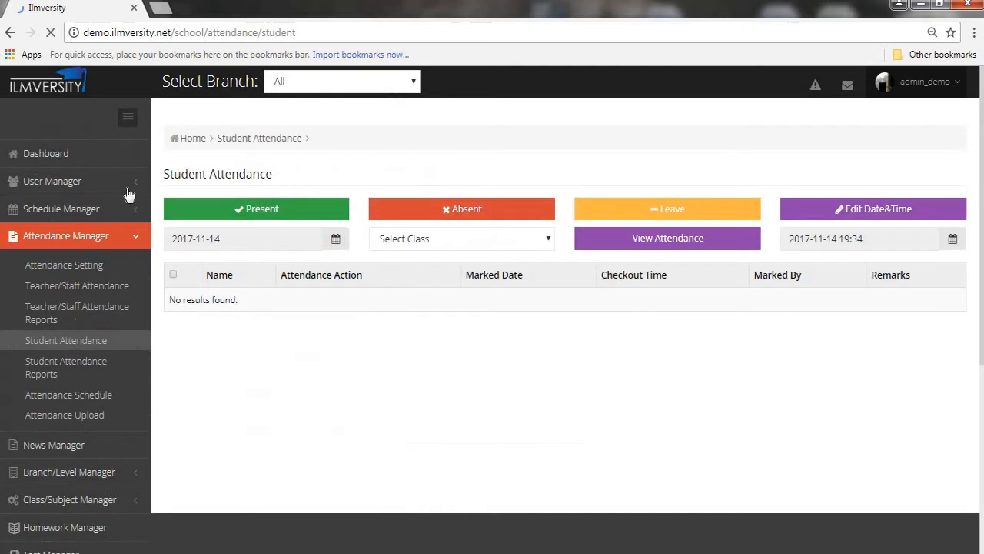
pyautogui.click(544, 246)
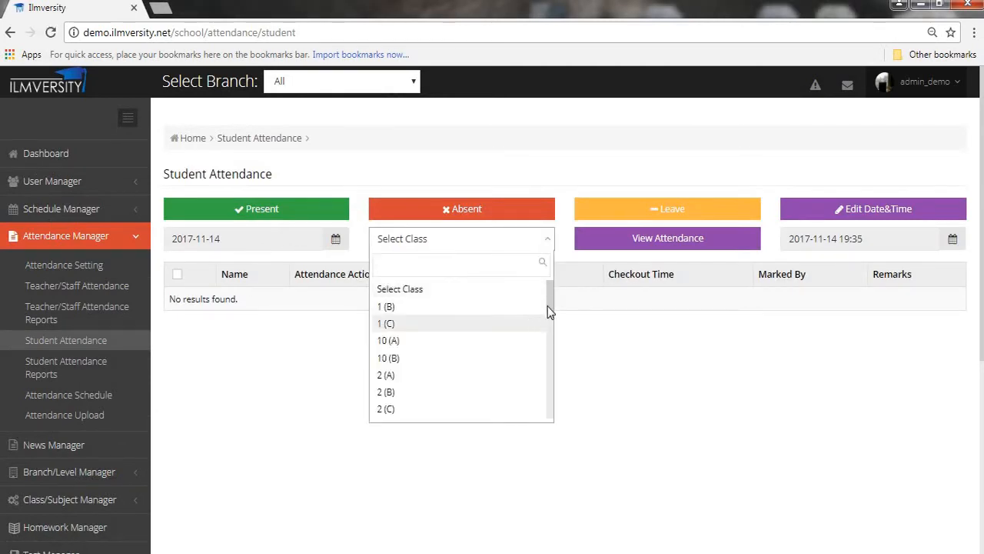
pyautogui.scroll(-2, 548, 325)
pyautogui.scroll(2, 548, 307)
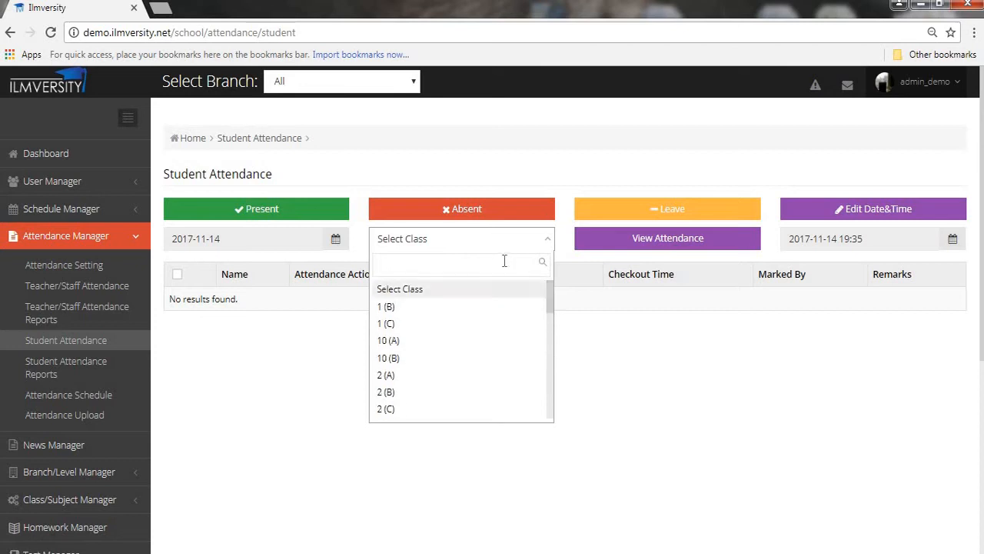
pyautogui.click(505, 375)
pyautogui.click(637, 246)
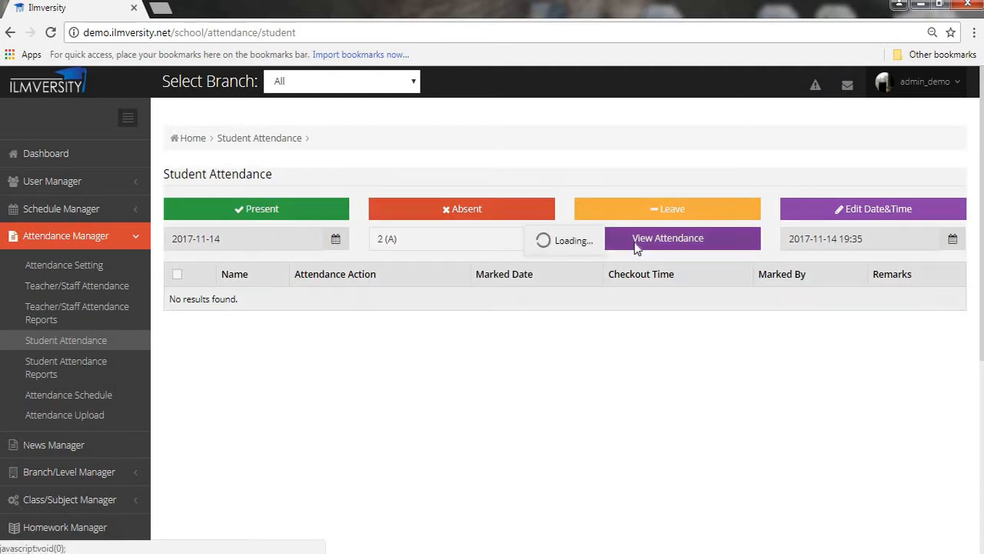
# Select all students of class 2 (A) except the one numbered 914 and mark them present in bulk.
pyautogui.click(174, 310)
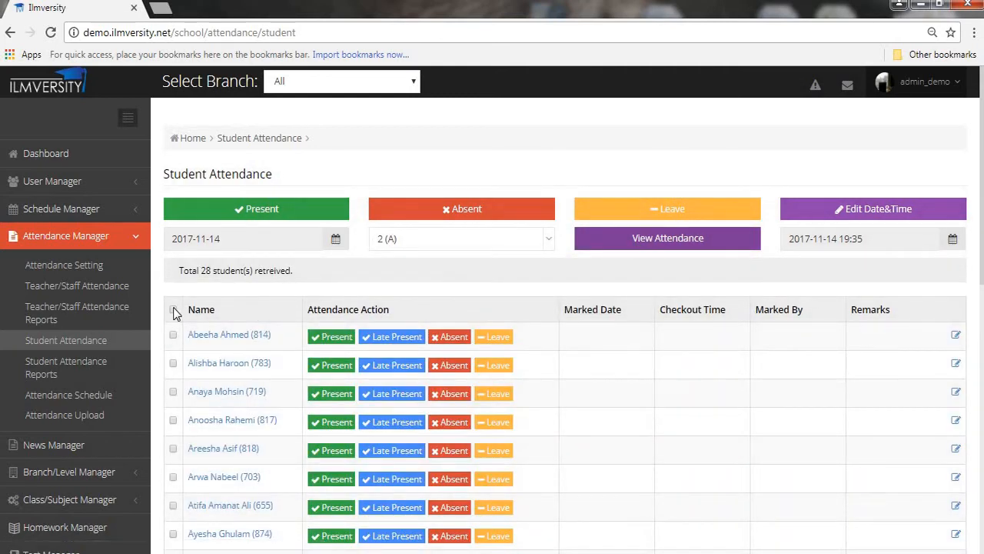
pyautogui.scroll(-1, 400, 309)
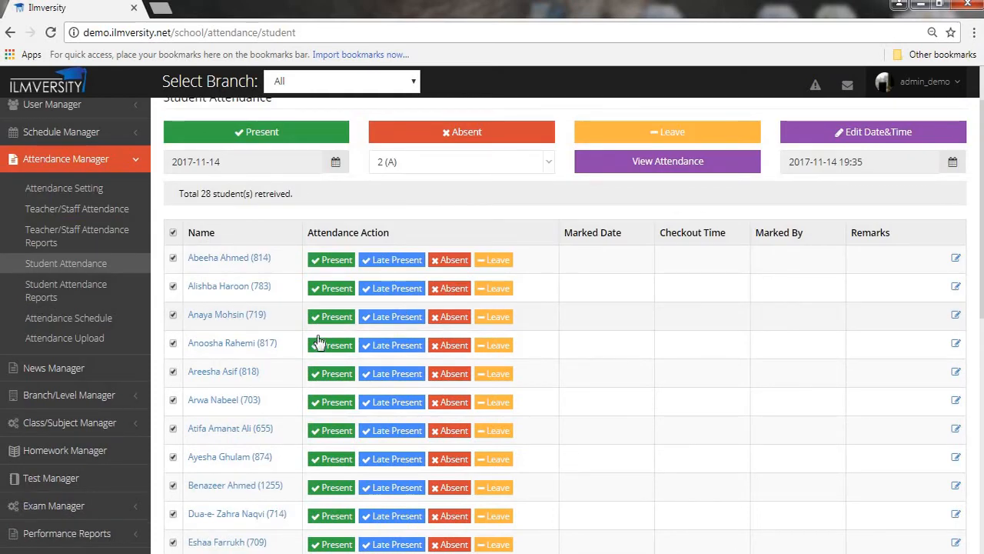
pyautogui.scroll(-4, 285, 415)
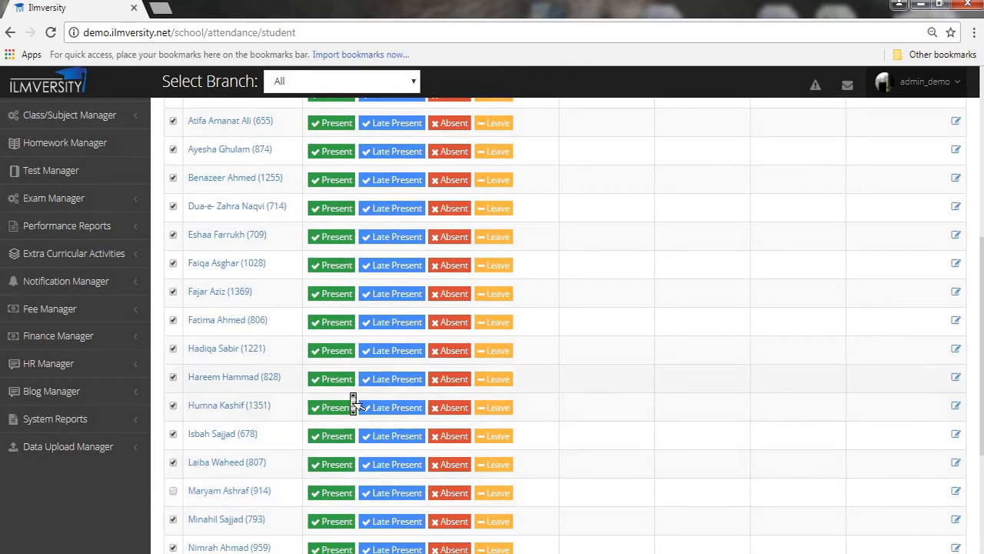
pyautogui.scroll(5, 352, 378)
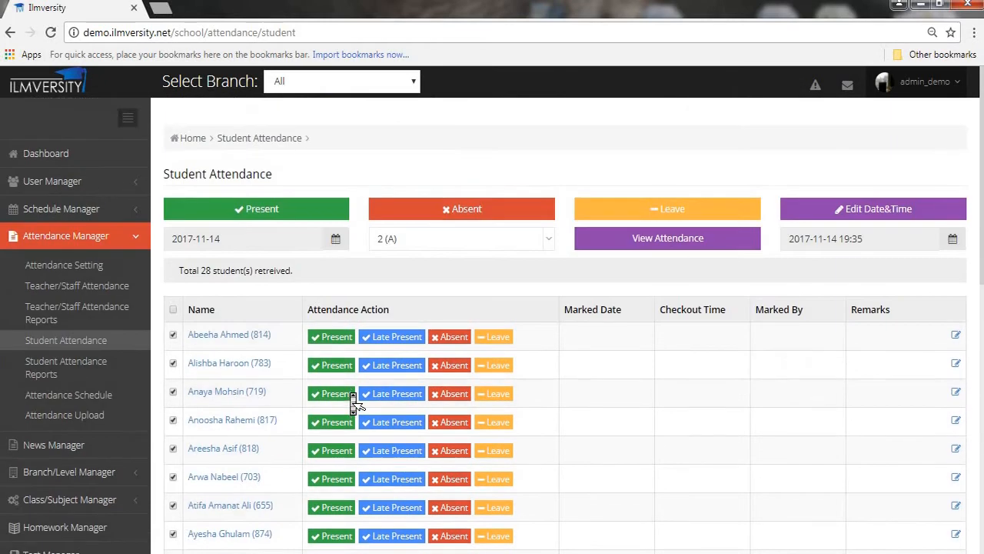
pyautogui.click(292, 209)
pyautogui.click(552, 112)
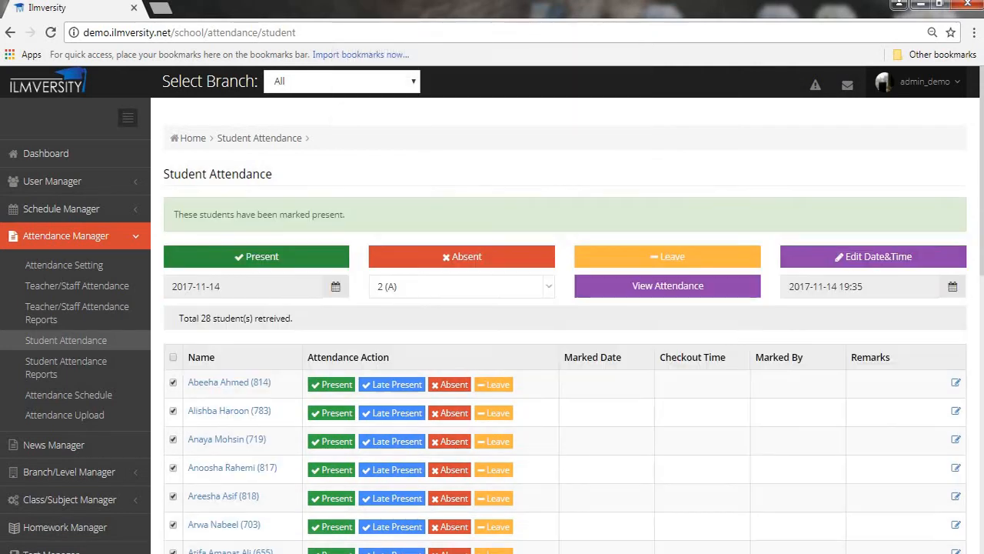
# Mark the one remaining unmarked student of class 2 (A) as absent.
pyautogui.scroll(-8, 492, 203)
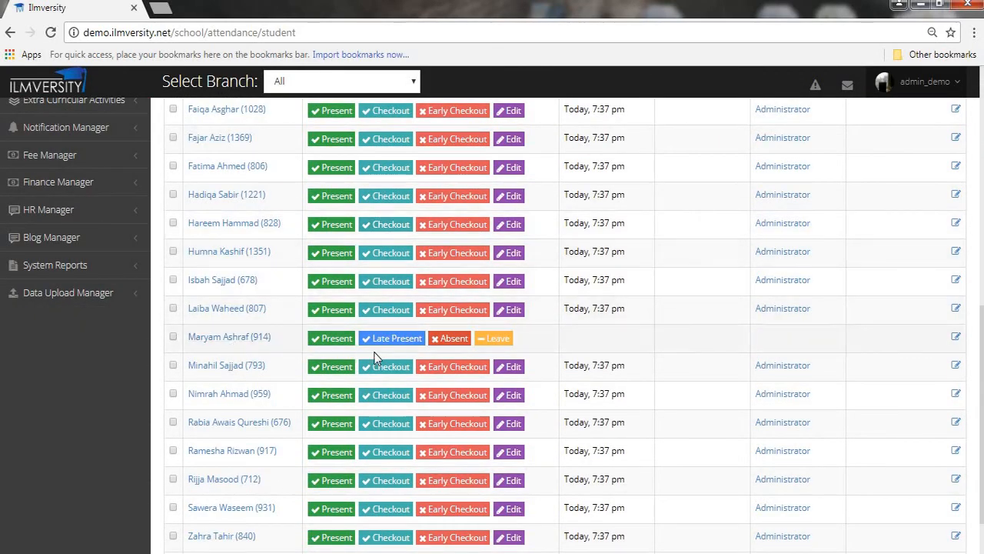
pyautogui.click(452, 338)
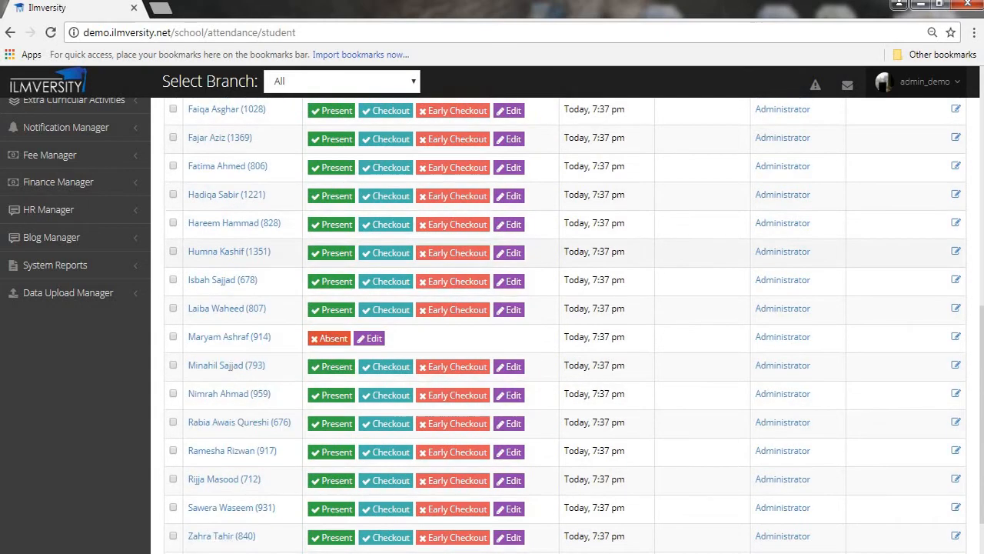
# Edit the attendance of the present student four rows above the absent one to Absent, giving the reason "Mistake".
pyautogui.click(513, 227)
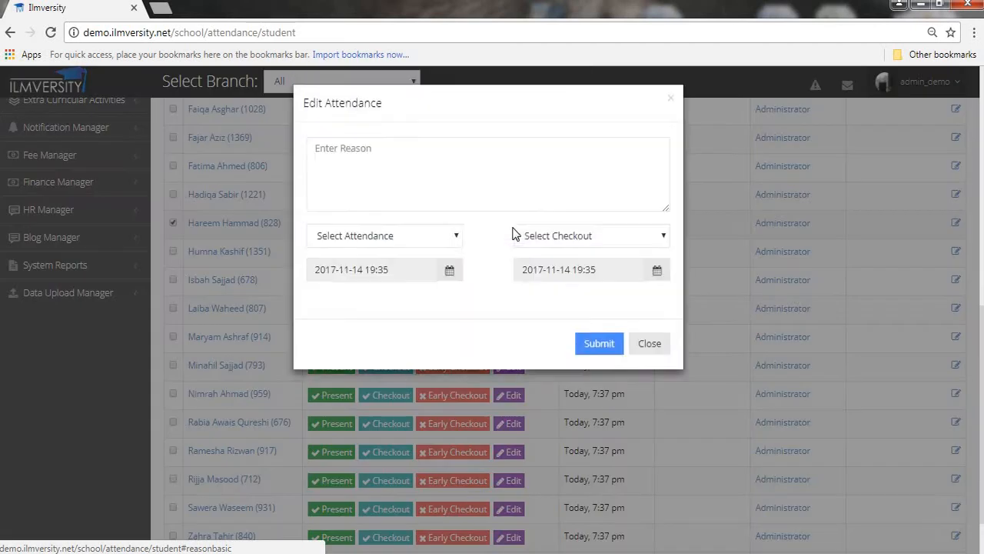
pyautogui.click(471, 196)
pyautogui.write('Mistake')
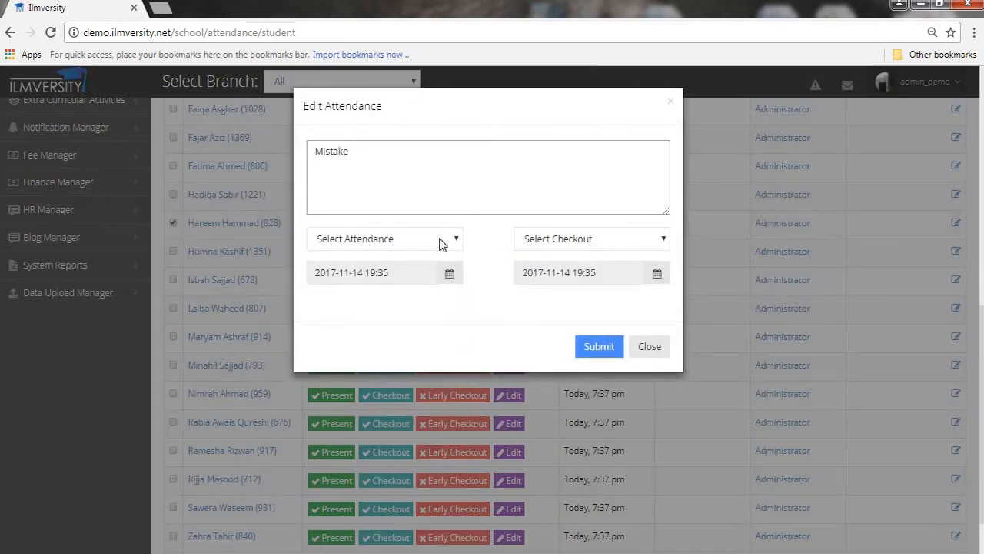
pyautogui.click(443, 243)
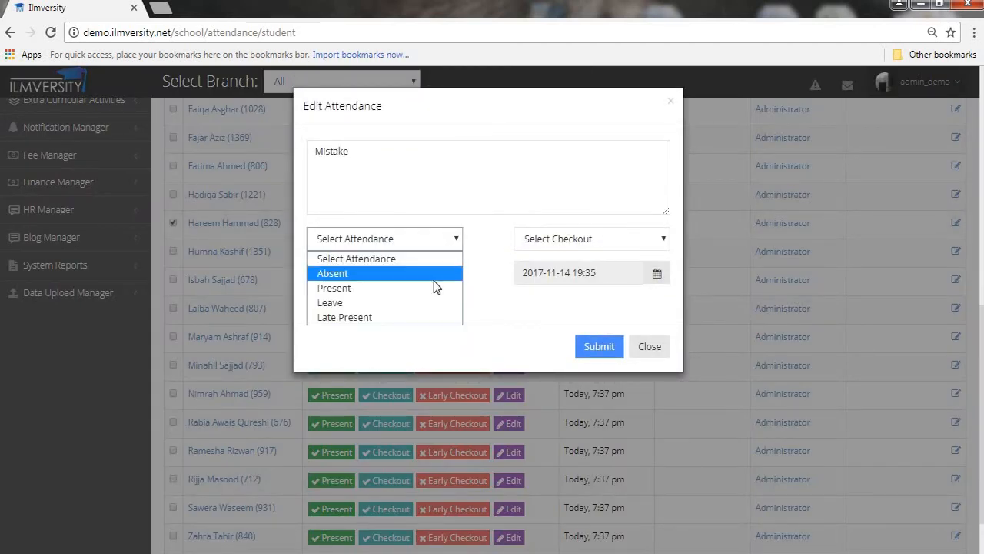
pyautogui.click(433, 275)
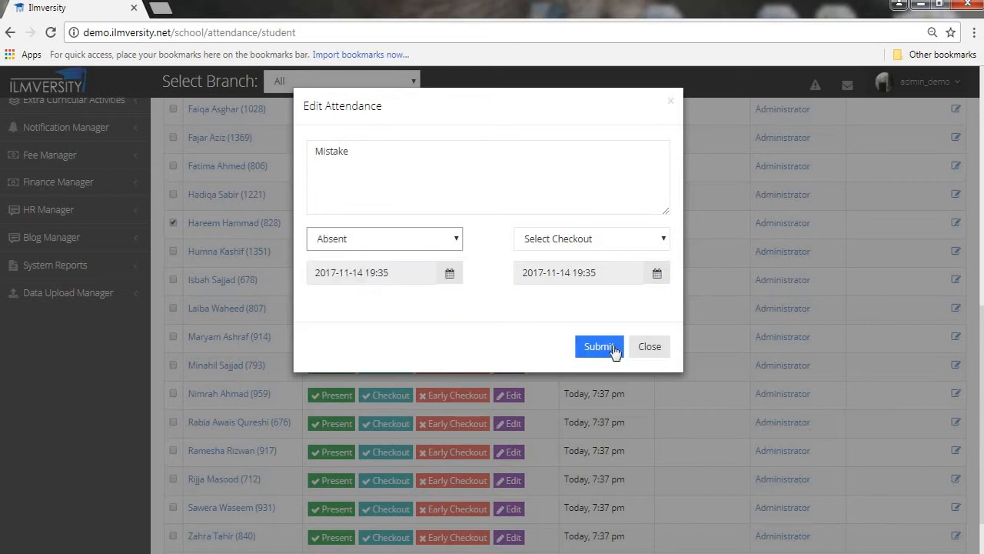
pyautogui.click(613, 348)
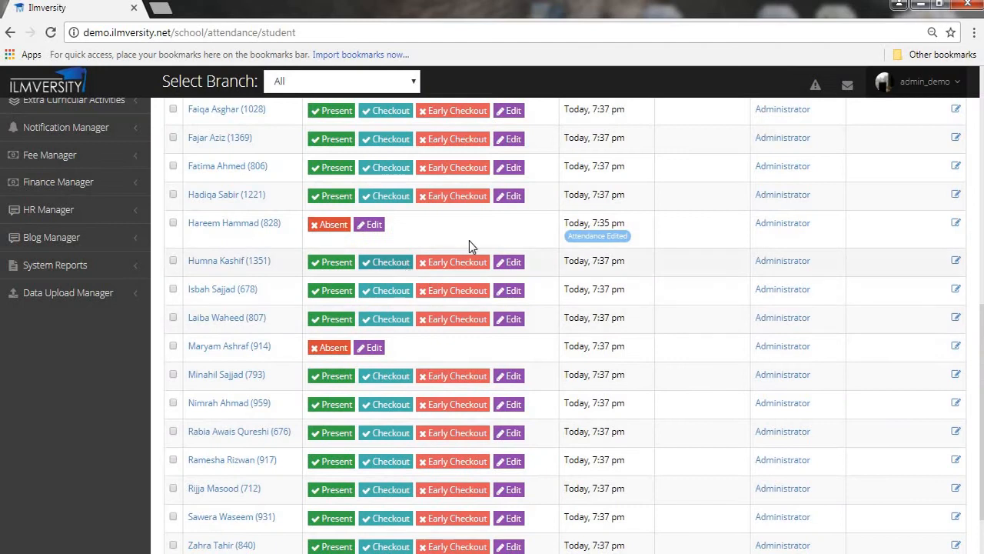
# Open Student Attendance Reports, generate the Combine Report for class 2 (A) on 2017-11-14 and review its totals and records.
pyautogui.scroll(10, 528, 242)
pyautogui.click(66, 368)
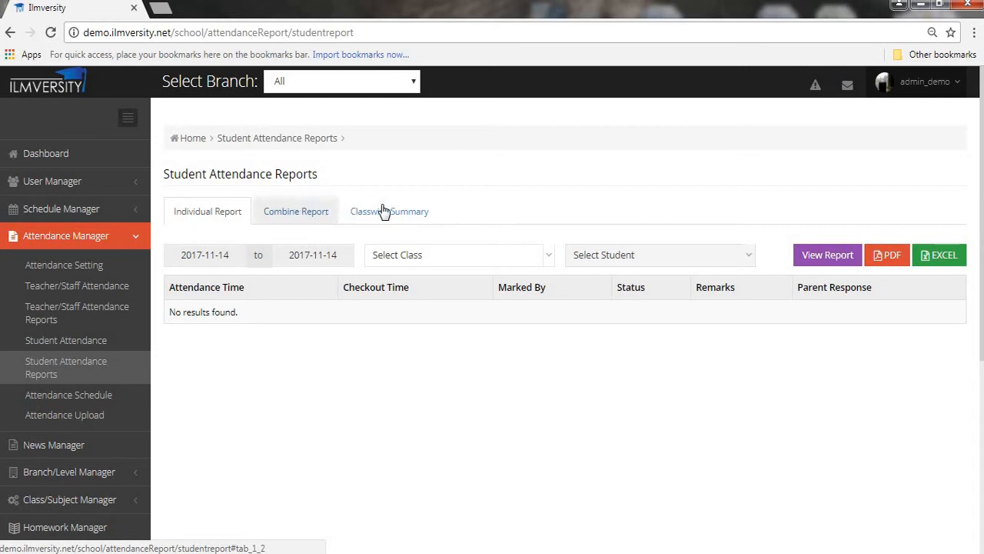
pyautogui.click(316, 215)
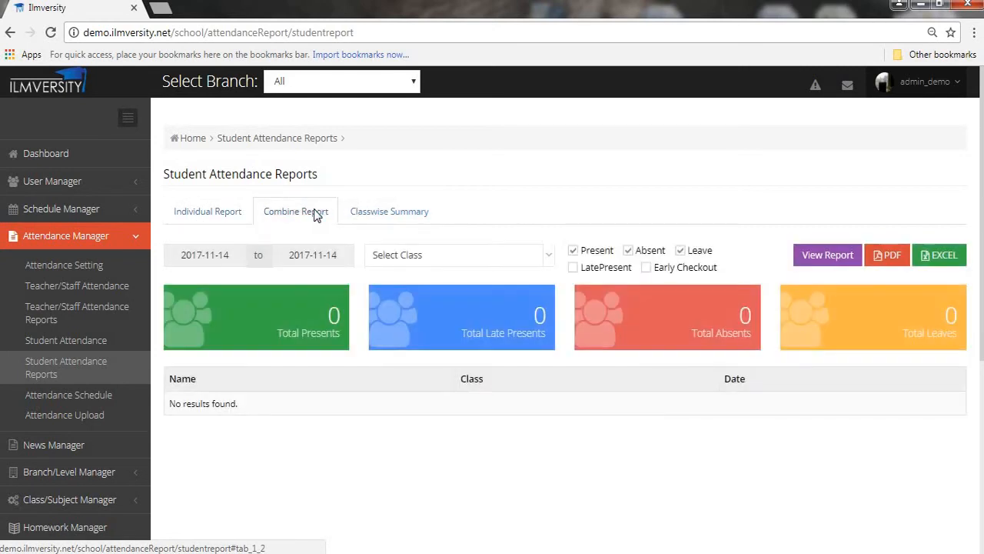
pyautogui.click(437, 259)
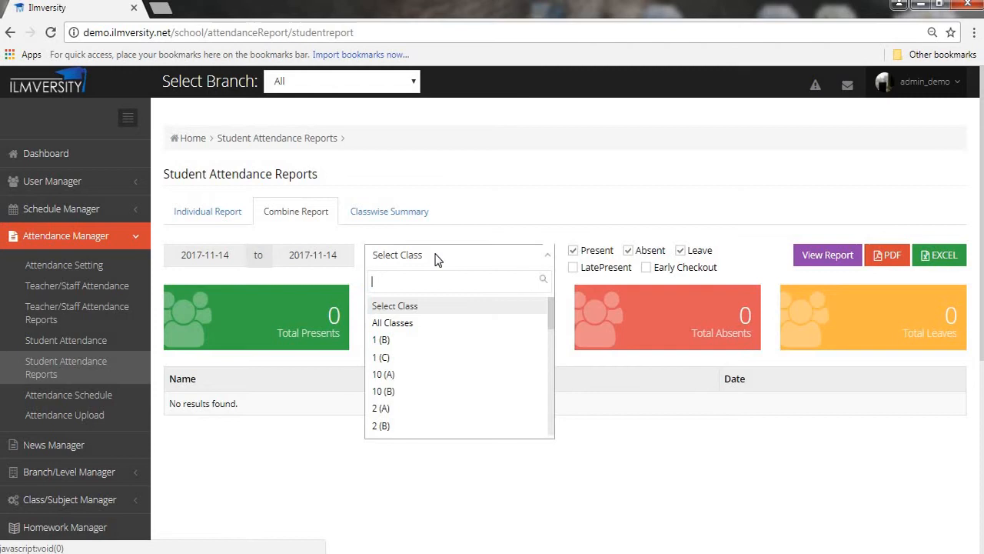
pyautogui.click(430, 409)
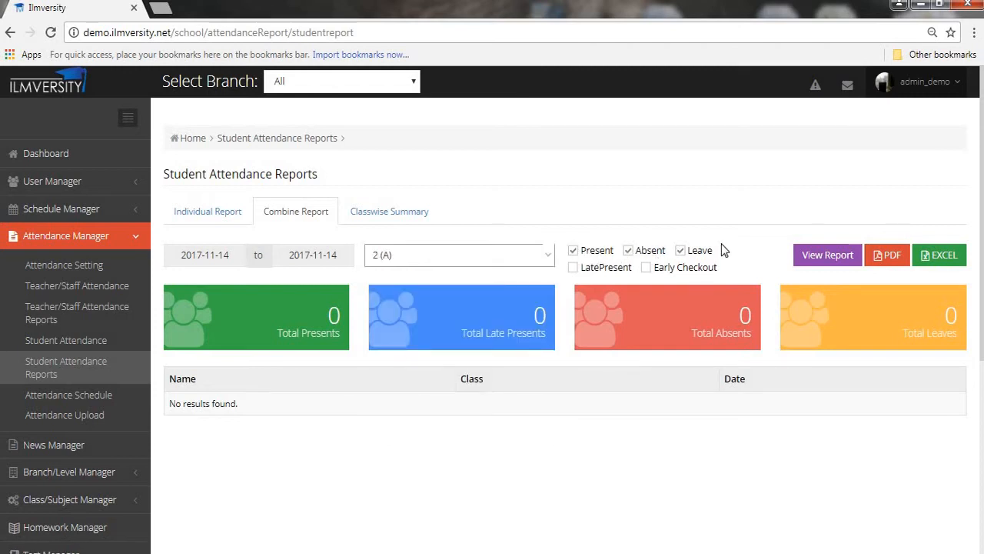
pyautogui.click(827, 256)
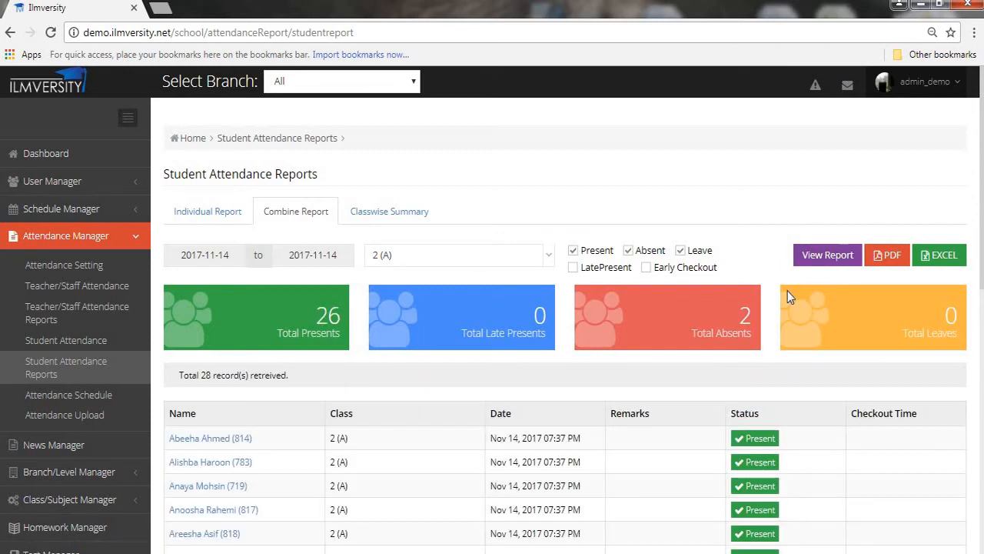
pyautogui.scroll(-8, 792, 300)
pyautogui.scroll(8, 792, 300)
pyautogui.scroll(-2, 877, 285)
pyautogui.scroll(2, 877, 285)
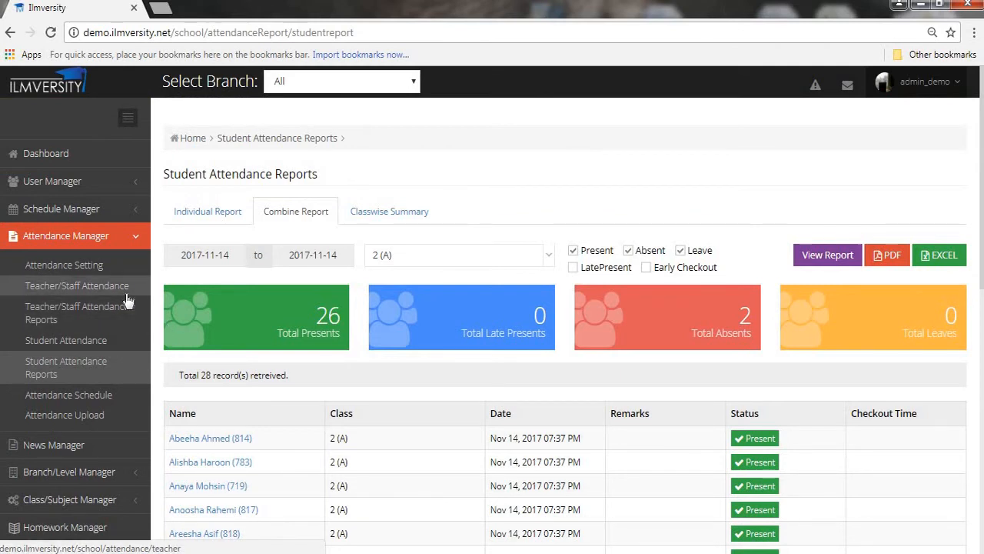
# View the Attendance Schedule for staff and teachers, and open the Attendance Upload page.
pyautogui.scroll(-2, 128, 300)
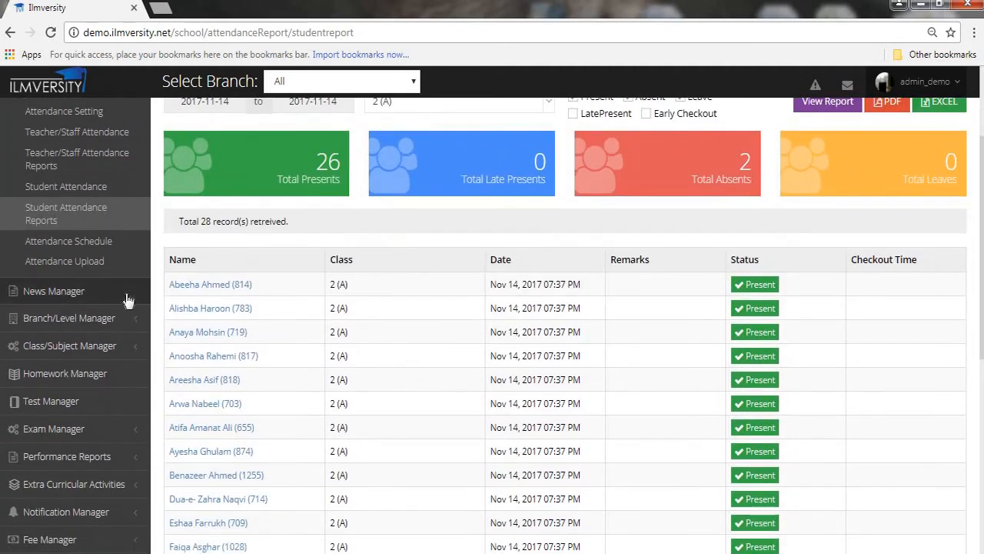
pyautogui.click(115, 242)
pyautogui.scroll(-2, 459, 243)
pyautogui.scroll(2, 459, 243)
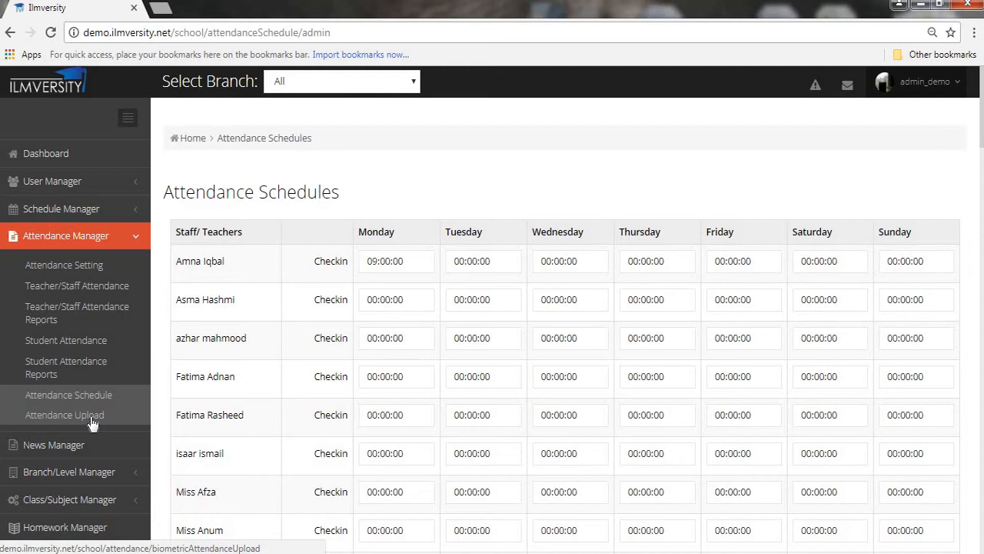
pyautogui.click(91, 419)
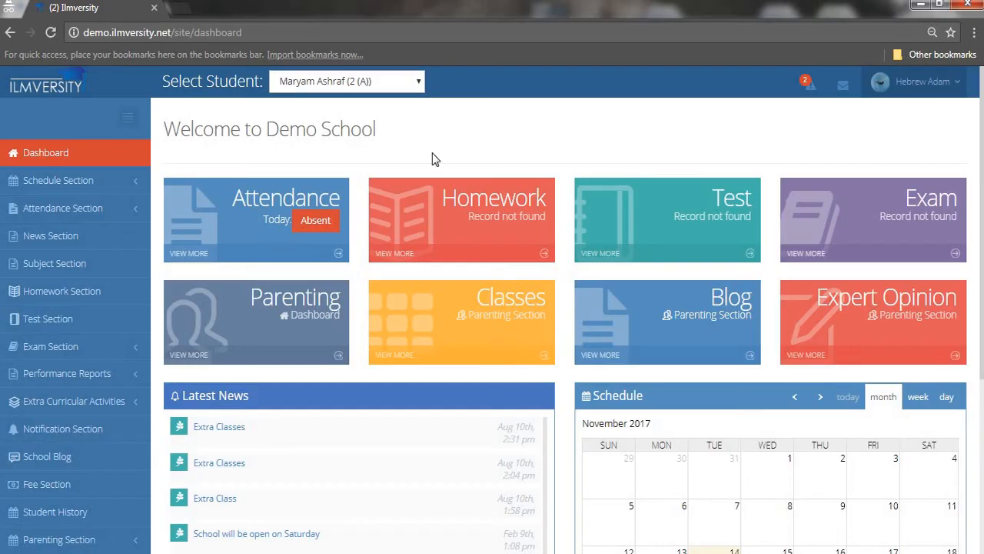
# Switch to the parent account's dashboard and view its list of linked students, keeping the class 2 (A) student selected.
pyautogui.click(420, 81)
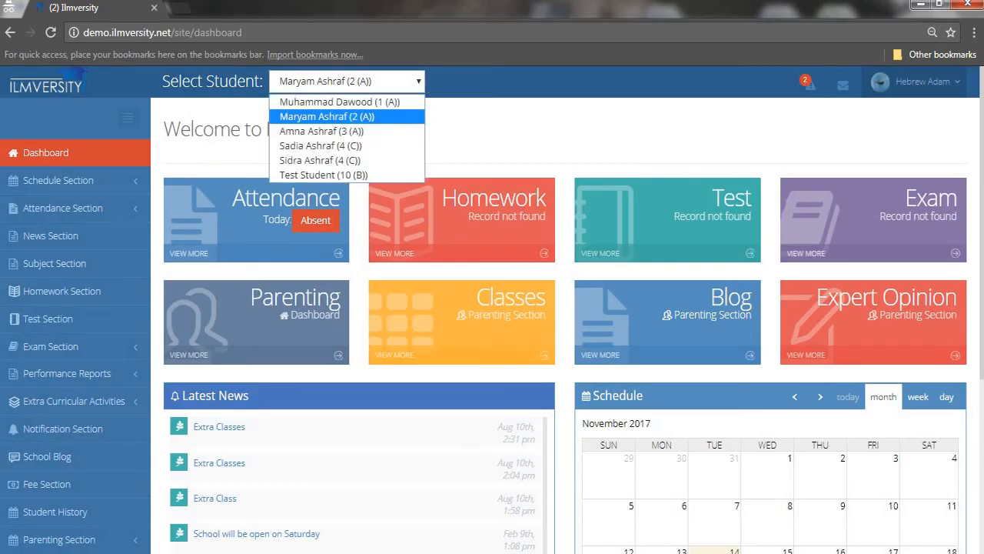
pyautogui.click(448, 121)
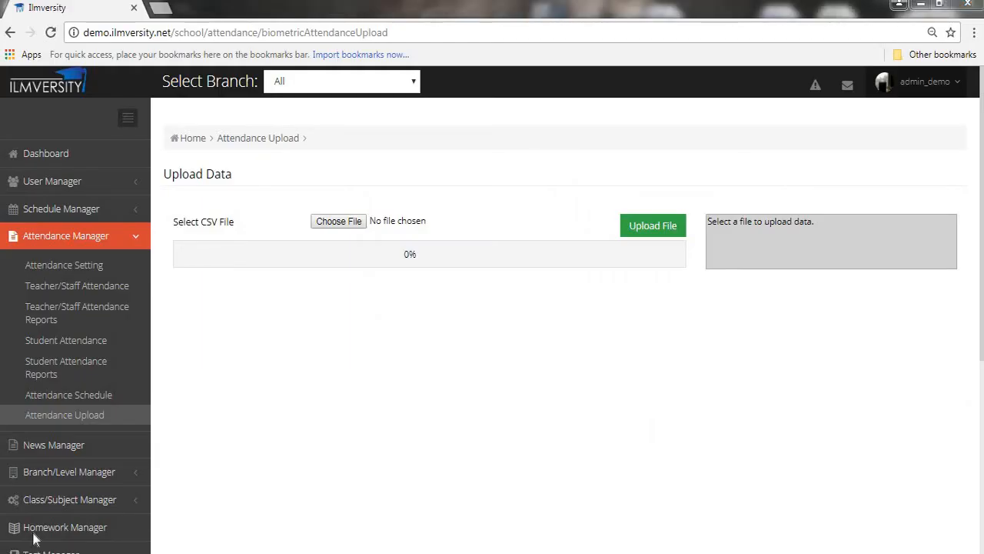
# Return to the admin account, open News Manager in Edit Mode and view the notification form for "4 oct news".
pyautogui.click(86, 453)
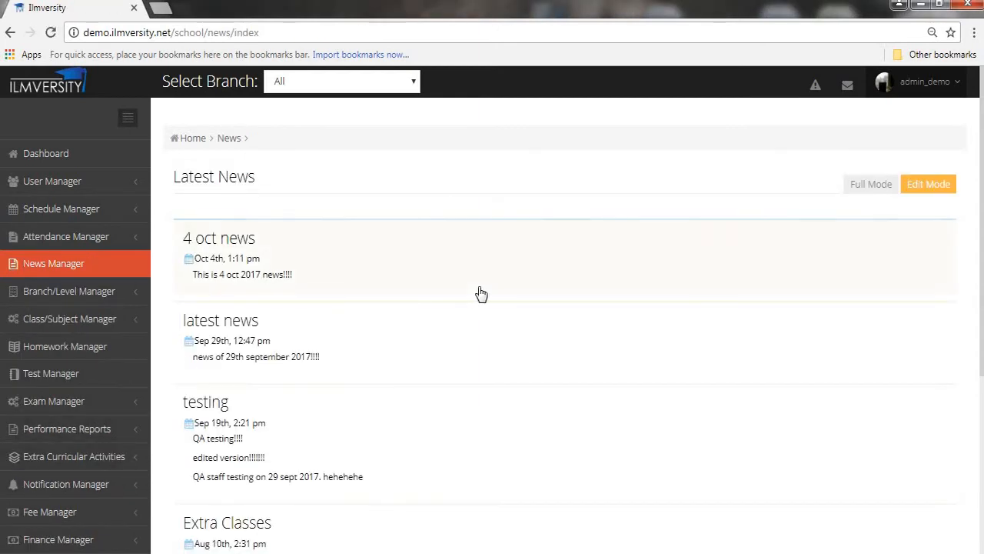
pyautogui.scroll(-4, 731, 253)
pyautogui.scroll(4, 732, 253)
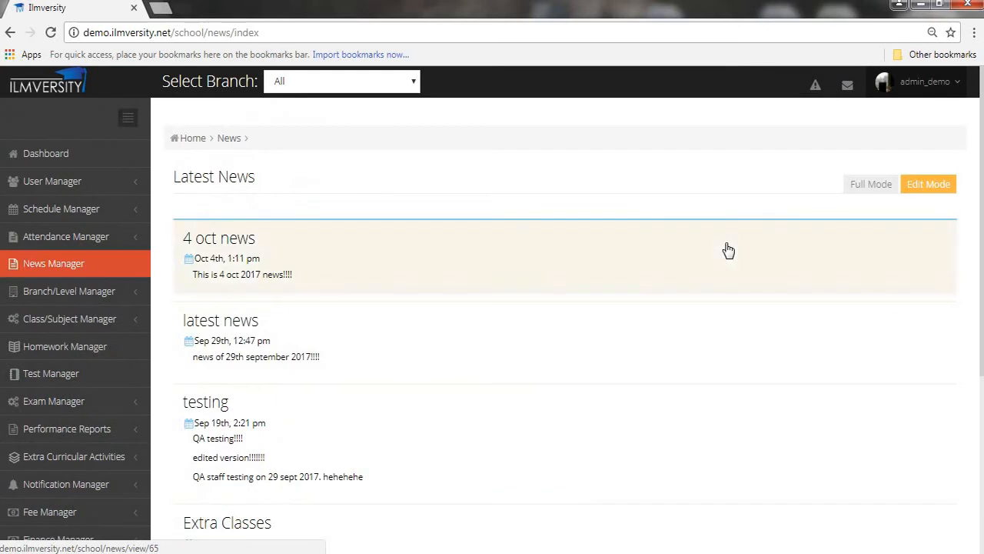
pyautogui.click(918, 187)
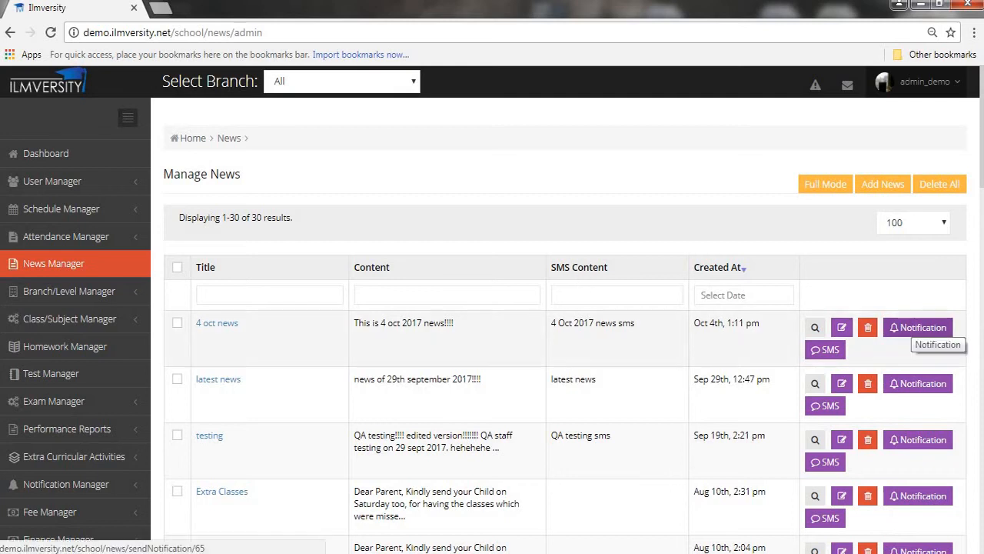
pyautogui.click(906, 332)
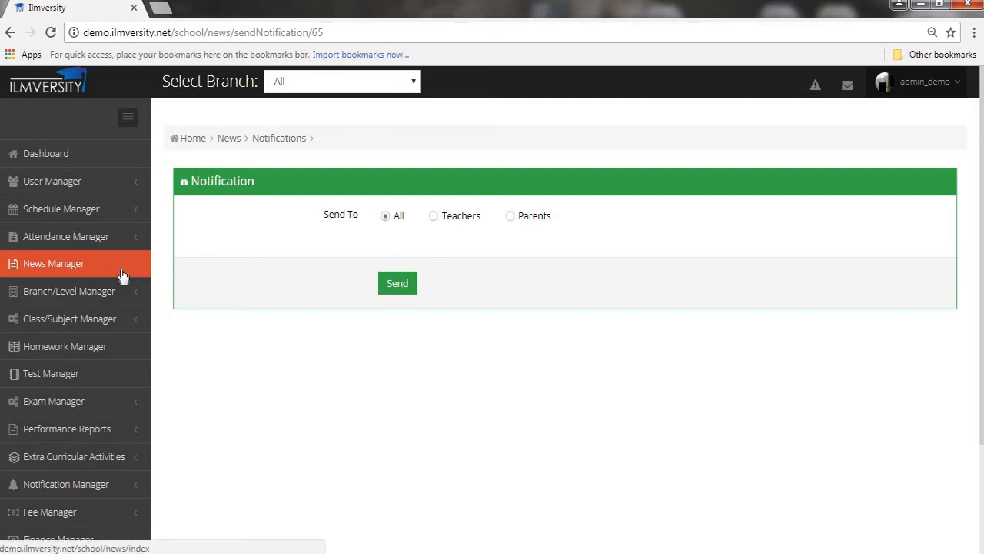
pyautogui.click(11, 33)
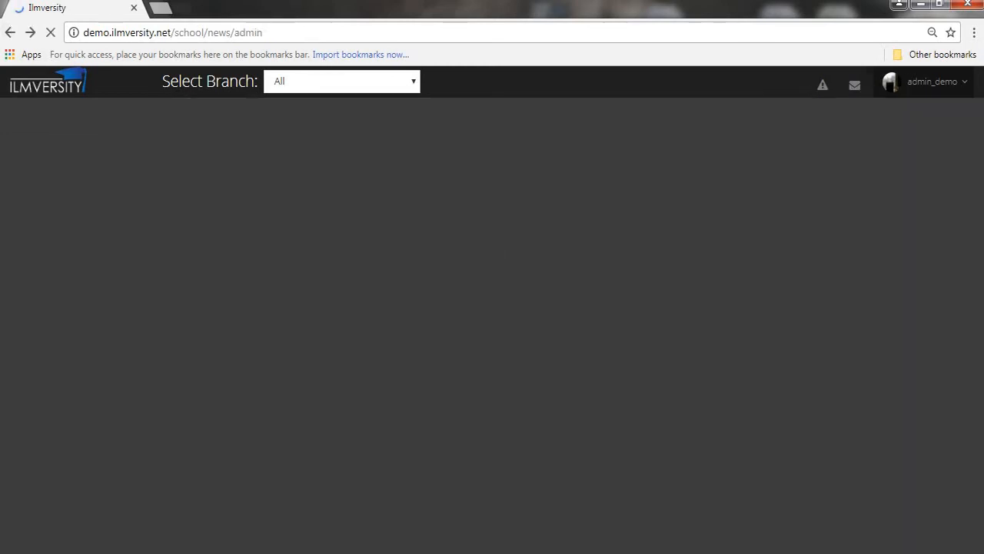
# Open the form for adding news and examine its title, level, class, content, SMS and notification recipient fields.
pyautogui.click(880, 184)
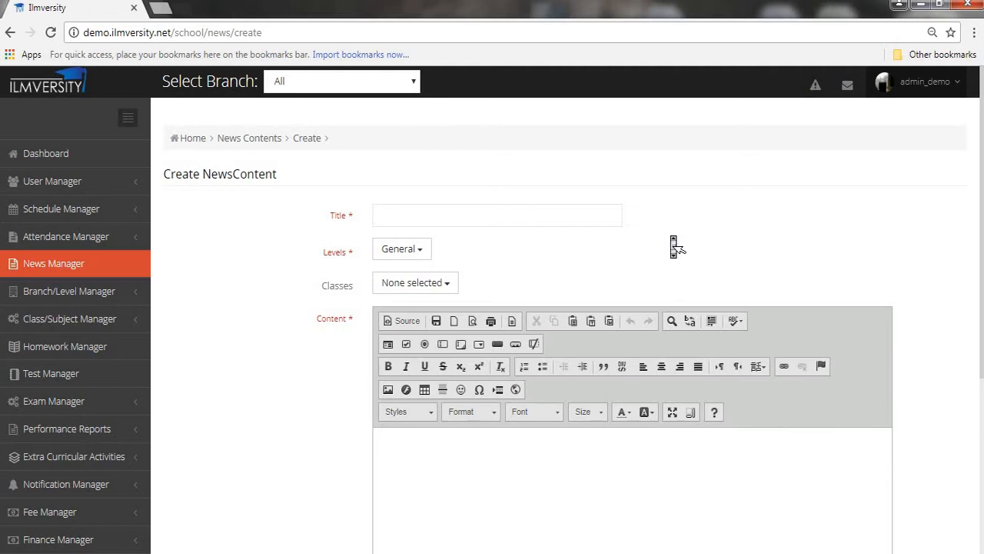
pyautogui.scroll(-1, 676, 245)
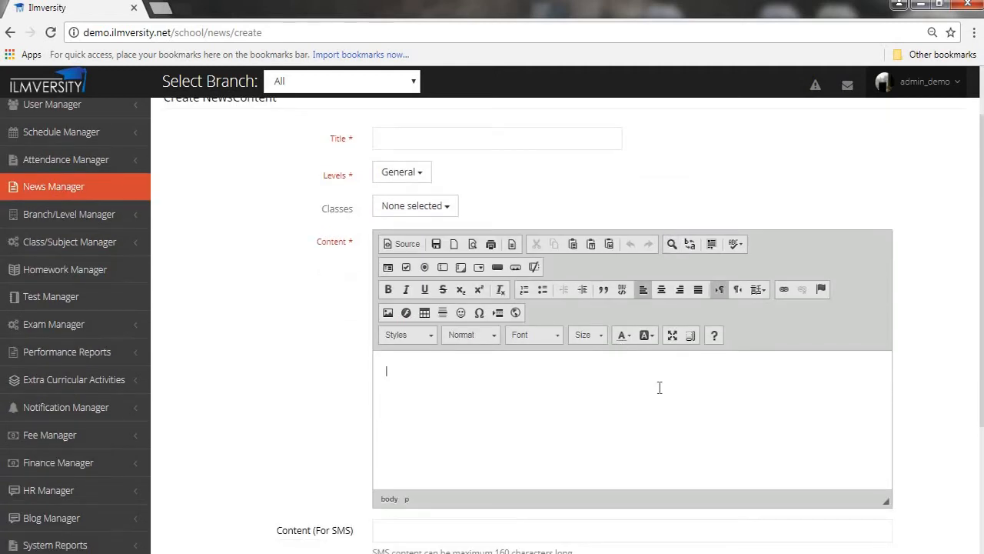
pyautogui.click(659, 387)
pyautogui.scroll(-1, 659, 387)
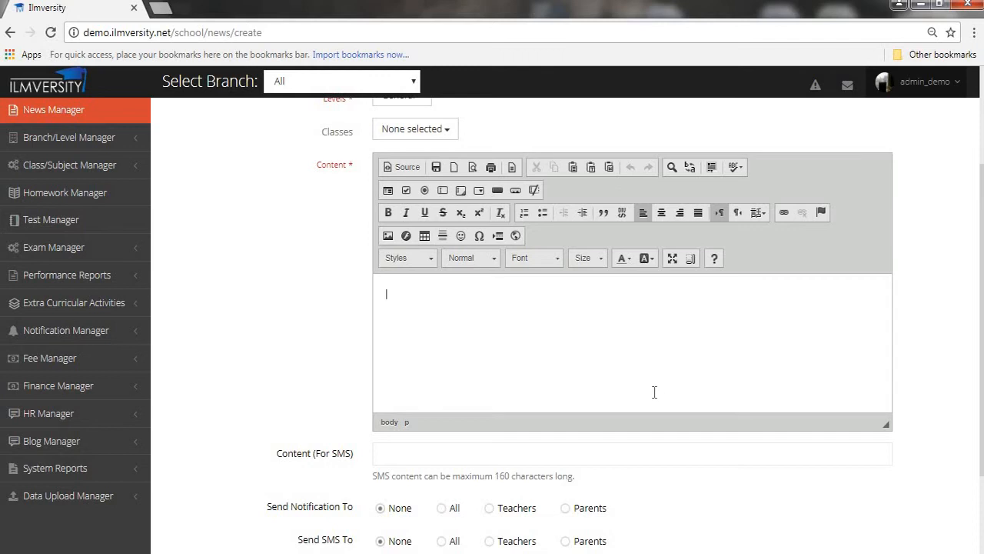
pyautogui.scroll(-2, 647, 465)
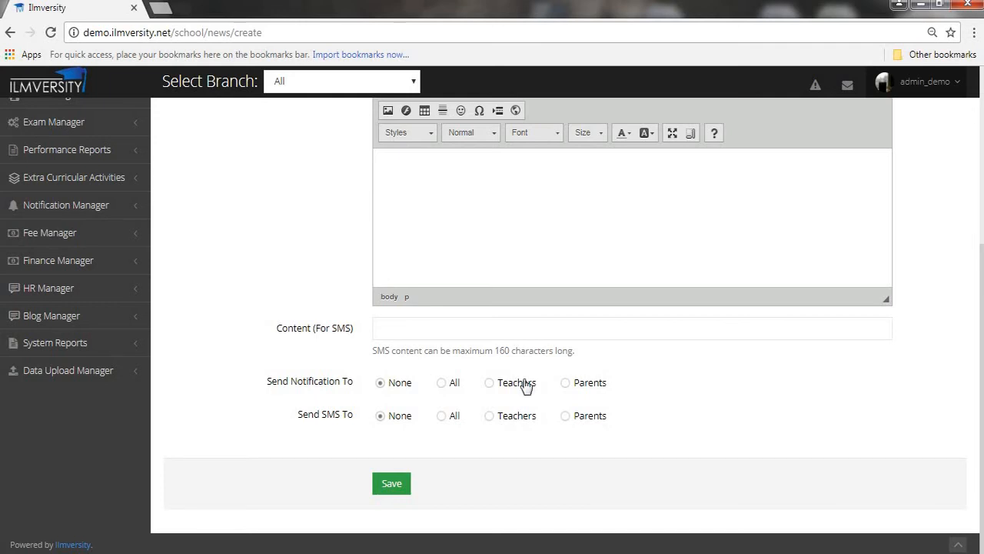
pyautogui.scroll(3, 620, 410)
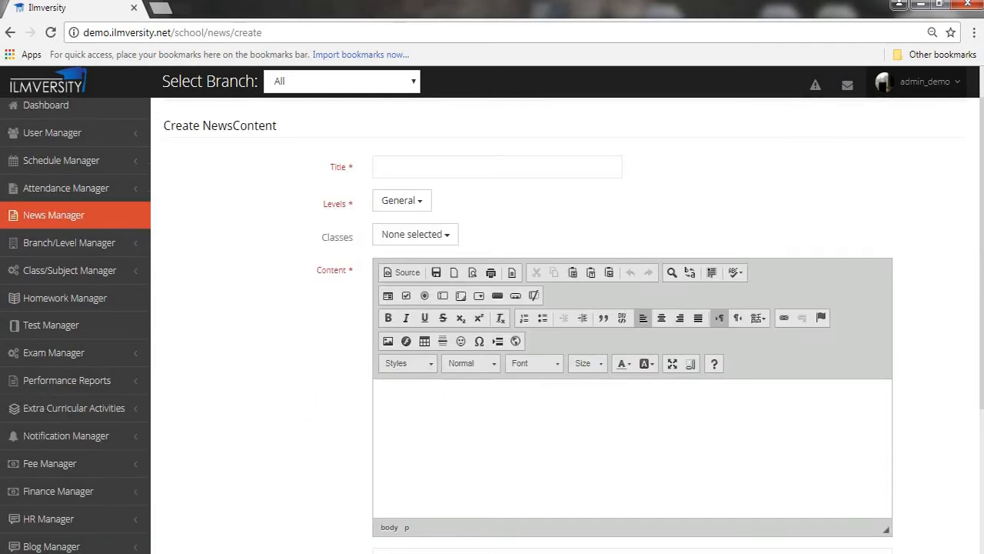
pyautogui.scroll(-1, 839, 407)
pyautogui.scroll(2, 839, 406)
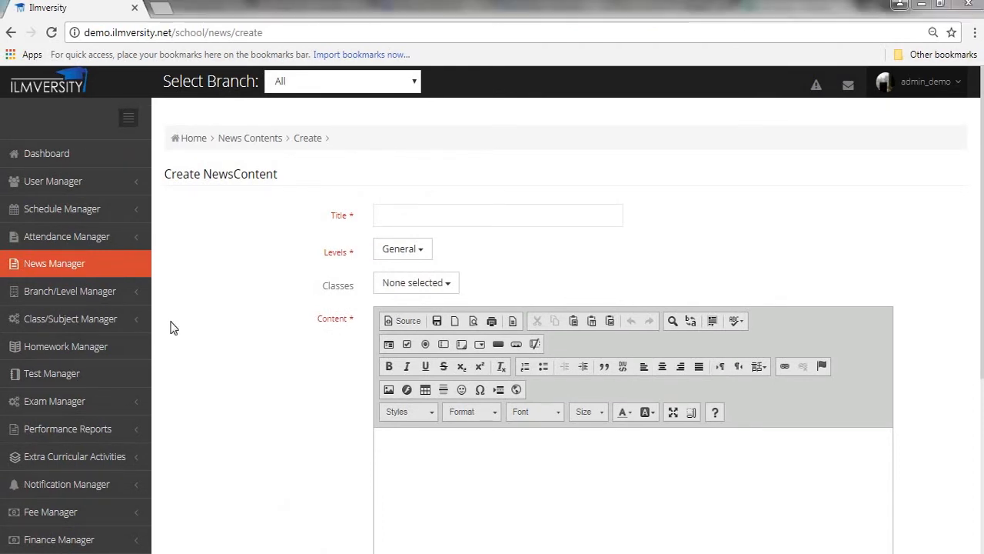
# Show the Branch/Level Manager options and review the Class list of the Class/Subject Manager.
pyautogui.click(137, 305)
pyautogui.scroll(-1, 139, 308)
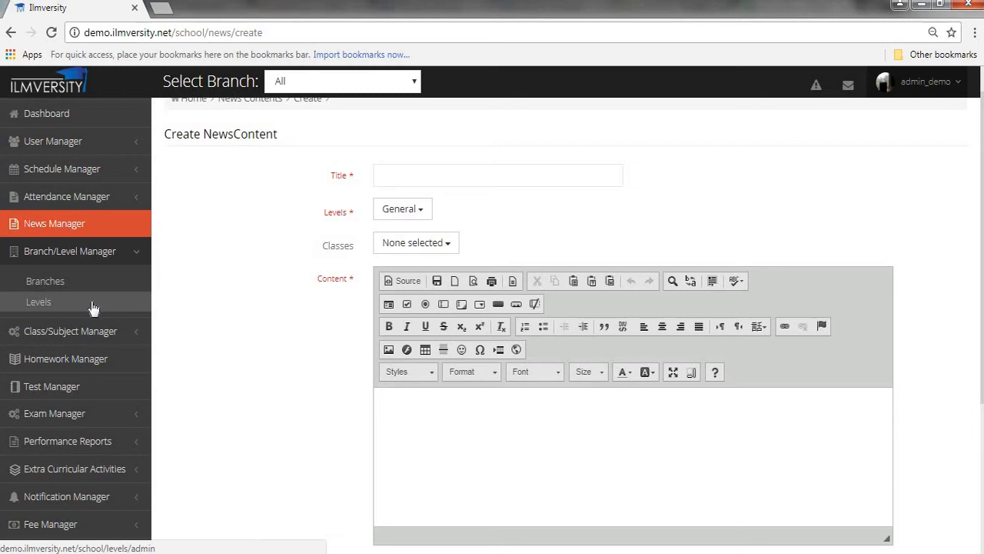
pyautogui.click(133, 332)
pyautogui.scroll(-1, 131, 332)
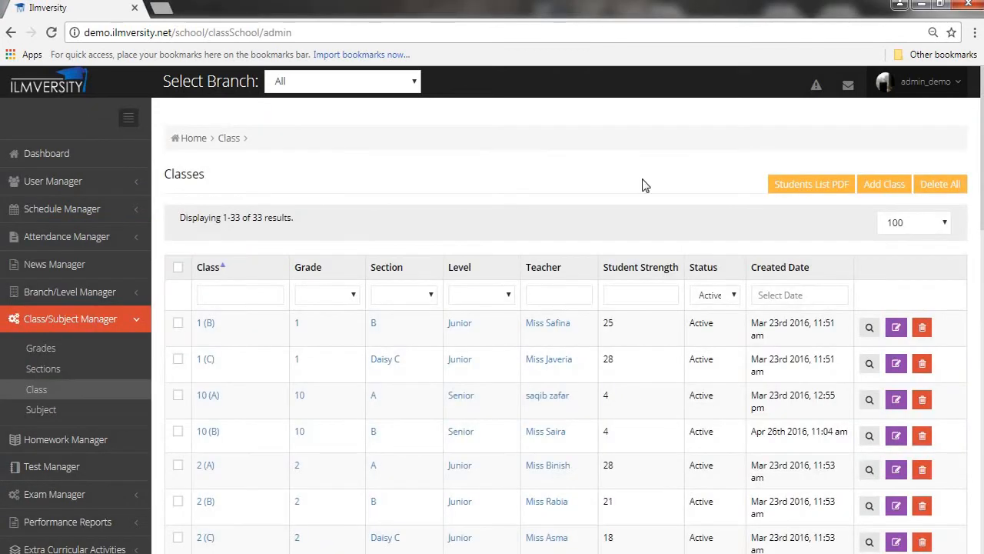
pyautogui.middleClick(645, 186)
pyautogui.scroll(-15, 646, 188)
pyautogui.scroll(13, 646, 189)
# Open the details of class 1 (B) and examine its subjects and students.
pyautogui.click(206, 324)
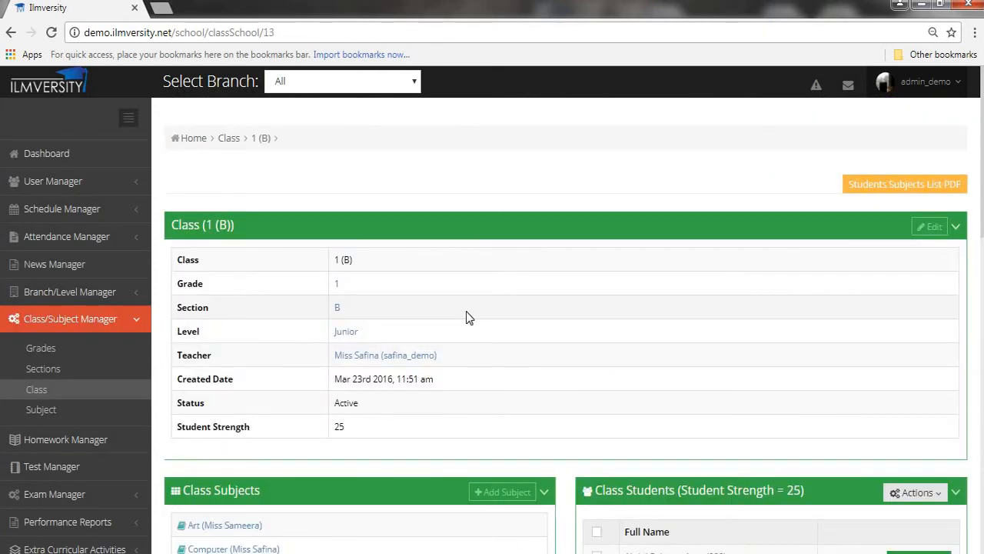
pyautogui.scroll(-3, 467, 317)
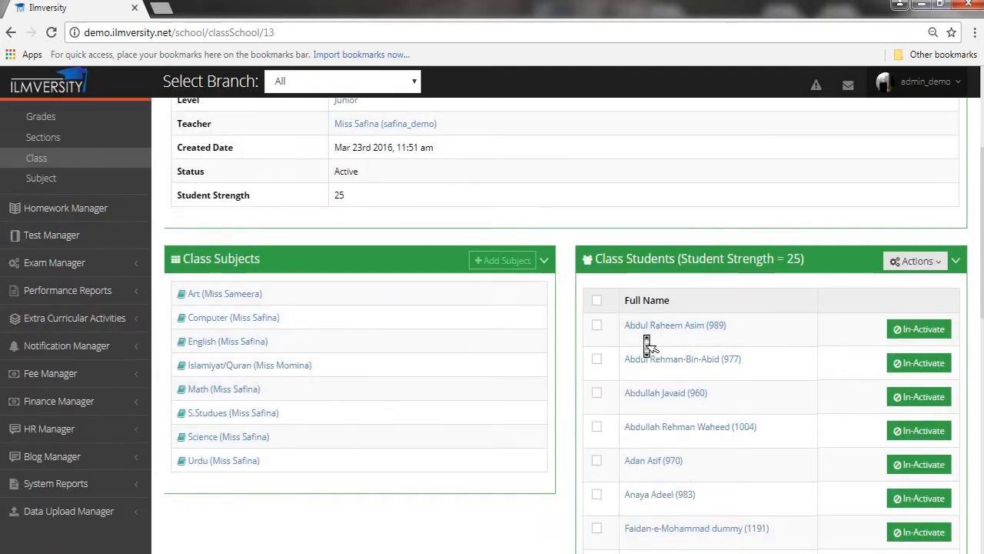
pyautogui.scroll(-2, 649, 342)
pyautogui.scroll(3, 649, 336)
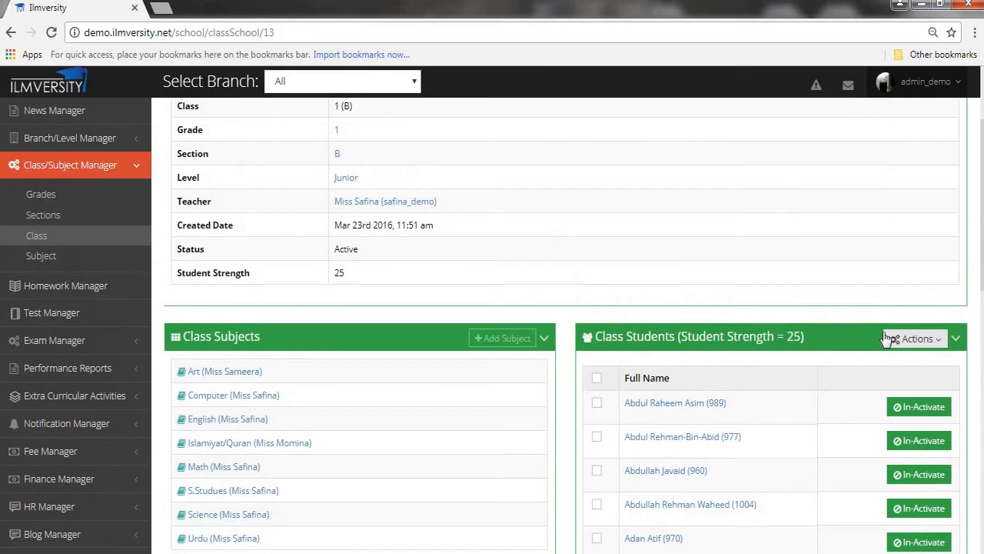
# Select the second and third students of class 1 (B) and show the bulk actions available for class students.
pyautogui.click(915, 340)
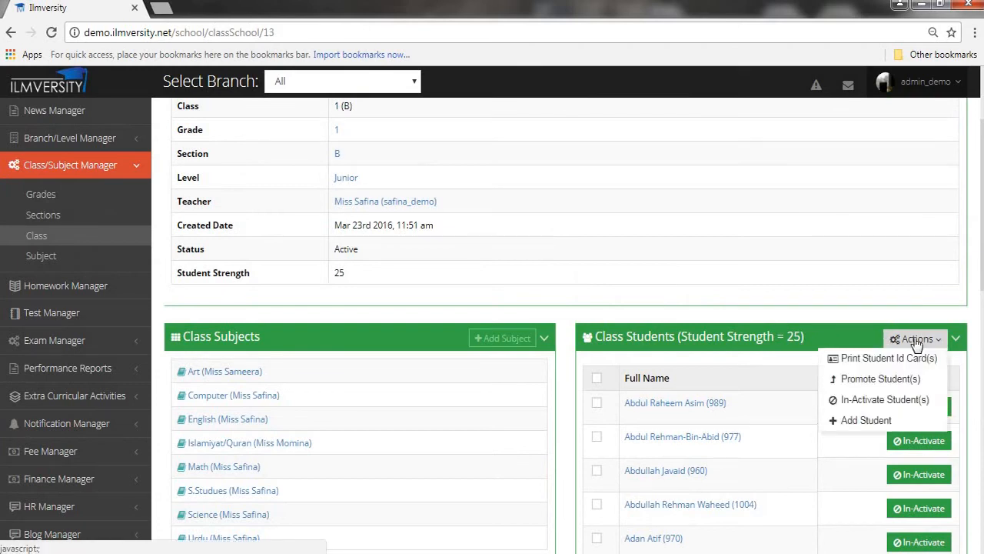
pyautogui.scroll(-1, 916, 344)
pyautogui.click(597, 360)
pyautogui.click(597, 393)
pyautogui.click(923, 263)
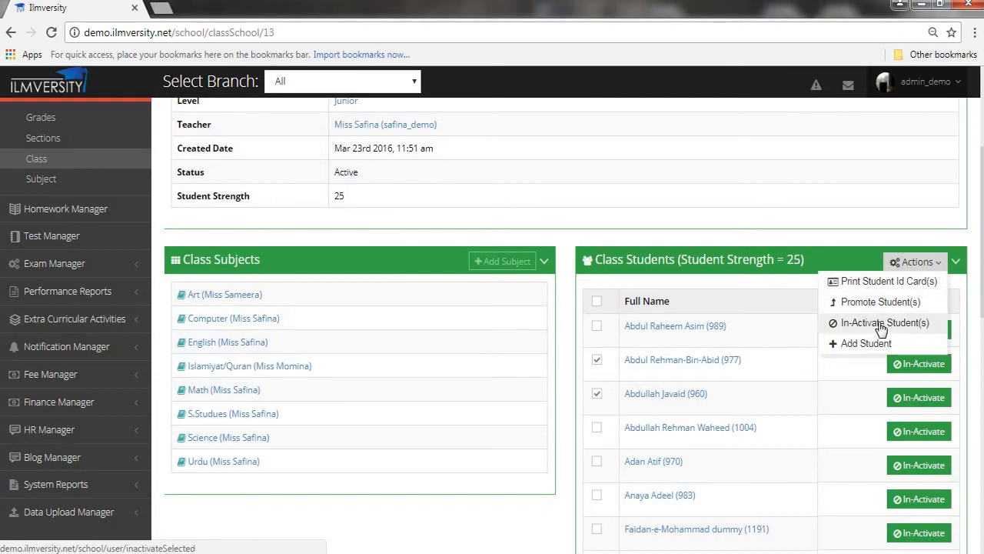
pyautogui.scroll(-5, 769, 346)
pyautogui.scroll(2, 741, 362)
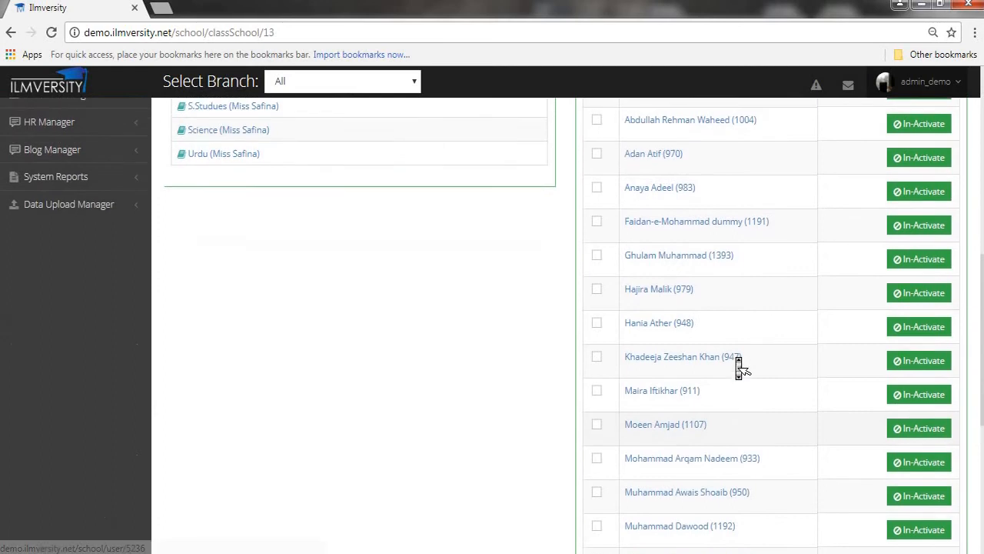
# Open the students subjects list PDF of class 1 (B), examine each student's subjects, and return to the class details.
pyautogui.scroll(10, 741, 369)
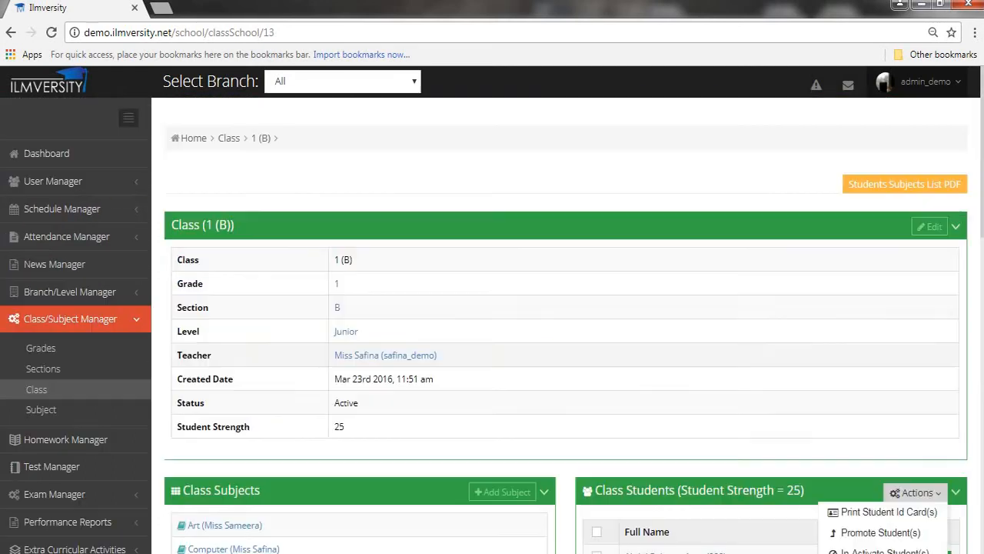
pyautogui.click(888, 197)
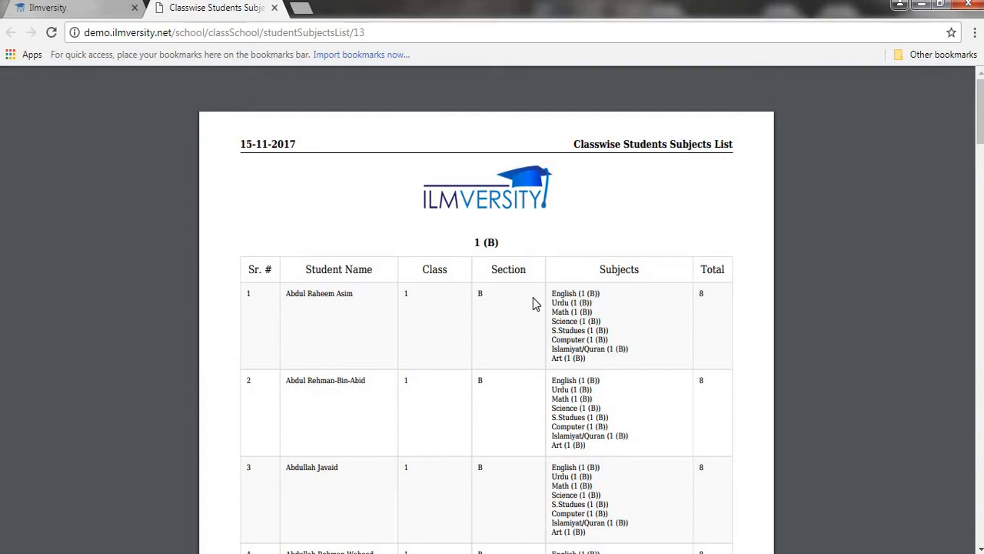
pyautogui.middleClick(708, 240)
pyautogui.scroll(3, 702, 236)
pyautogui.hotkey('ctrl', 'shift', 'Tab')
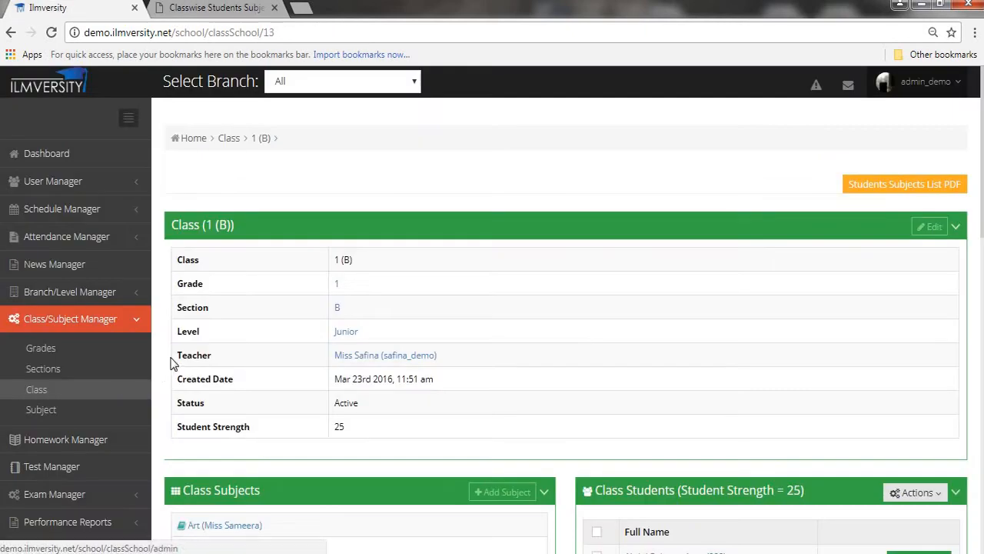
# Open the Subject list of the Class/Subject Manager and review its subjects, classes and teachers.
pyautogui.click(103, 408)
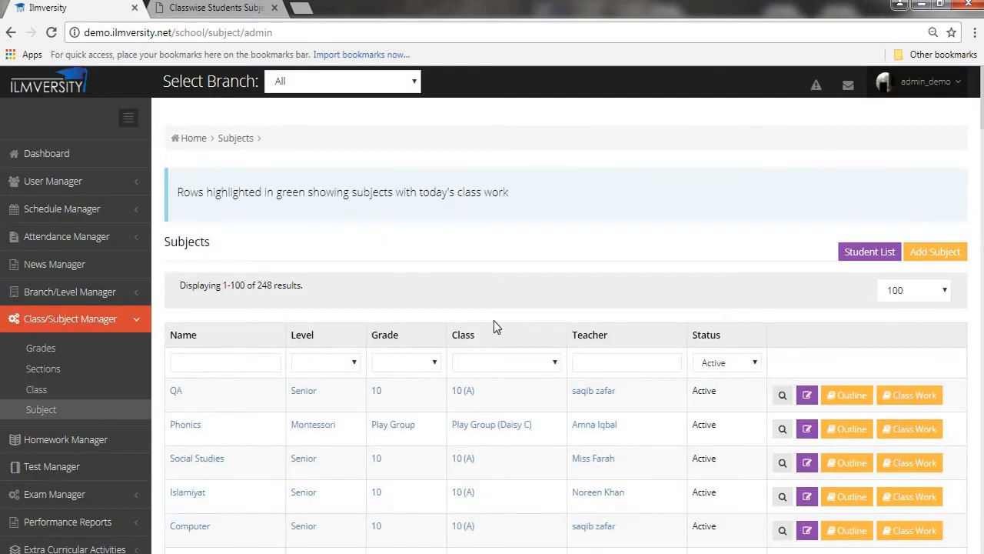
pyautogui.scroll(-1, 496, 330)
pyautogui.scroll(-5, 496, 329)
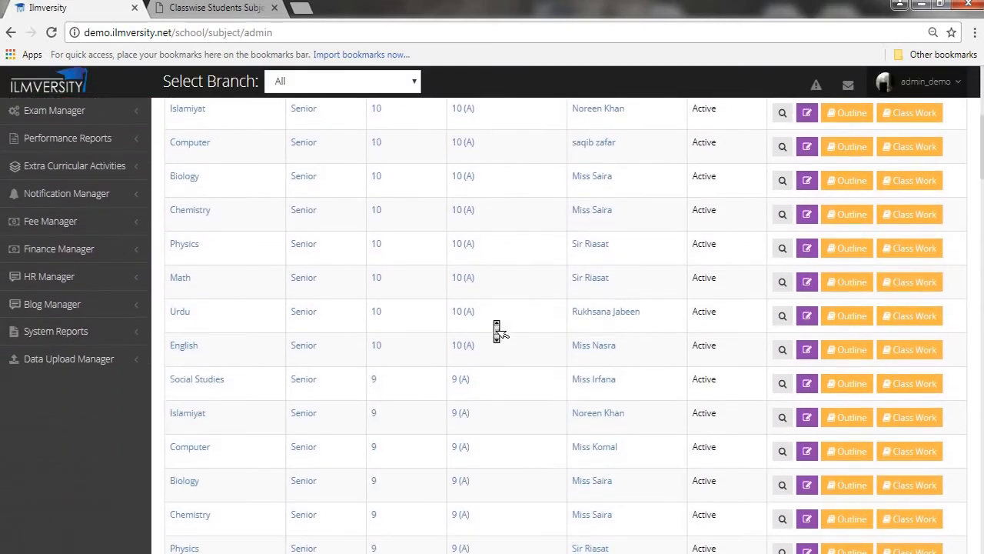
pyautogui.scroll(6, 496, 329)
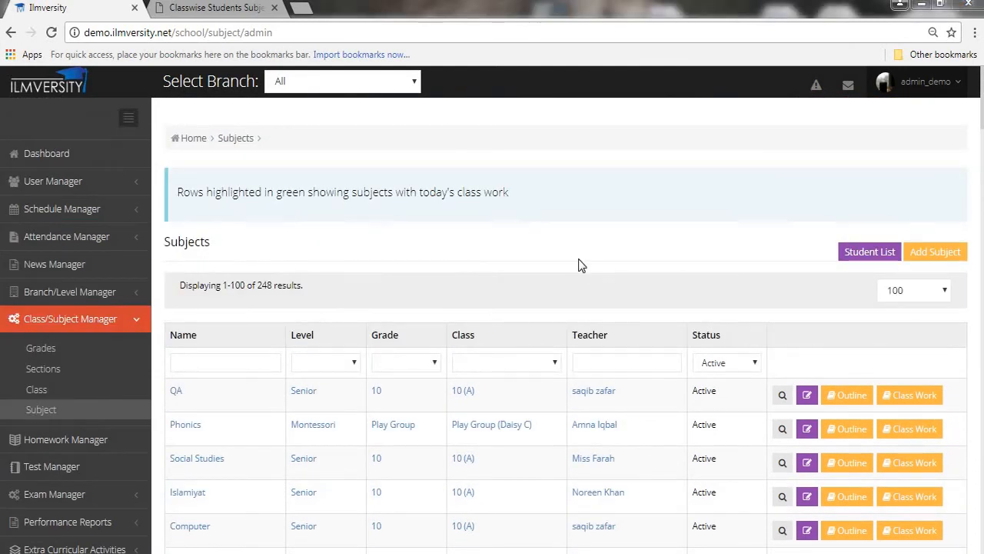
# Filter the subjects by the name English and the class Play Group (Daisy A).
pyautogui.click(241, 356)
pyautogui.write('English')
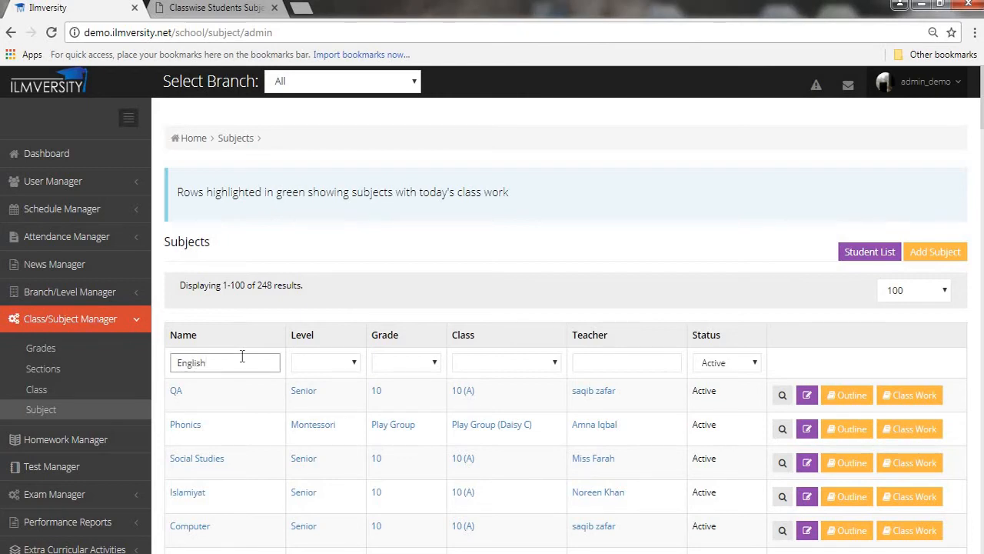
pyautogui.click(473, 361)
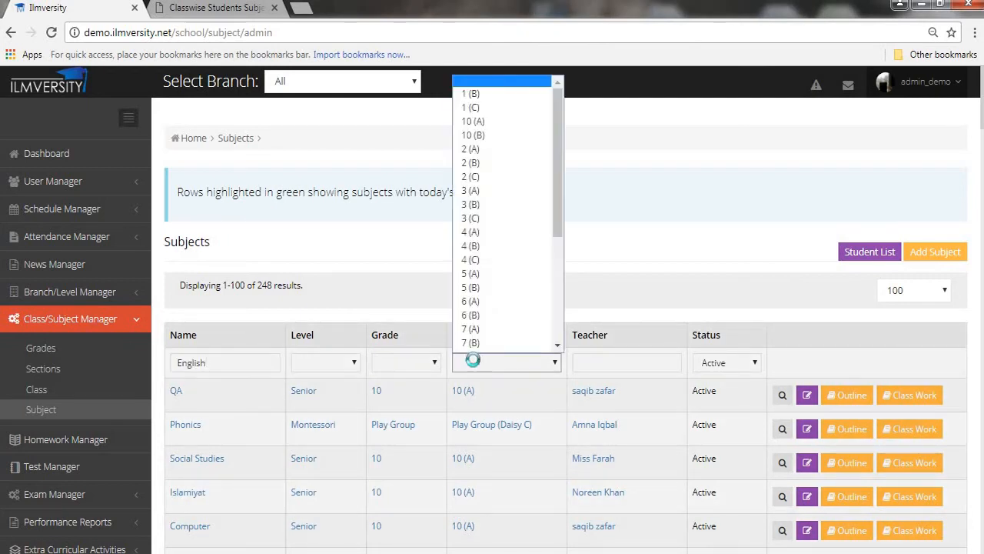
pyautogui.scroll(-5, 477, 342)
pyautogui.click(484, 343)
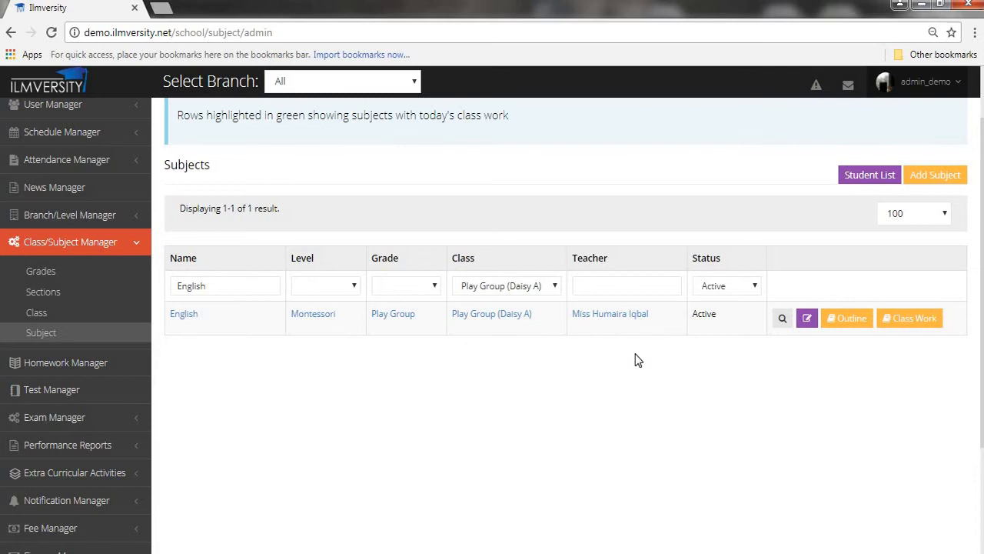
# Examine today's outline of English for Play Group (Daisy A) in a separate browser tab, then return to the subject list.
pyautogui.middleClick(850, 323)
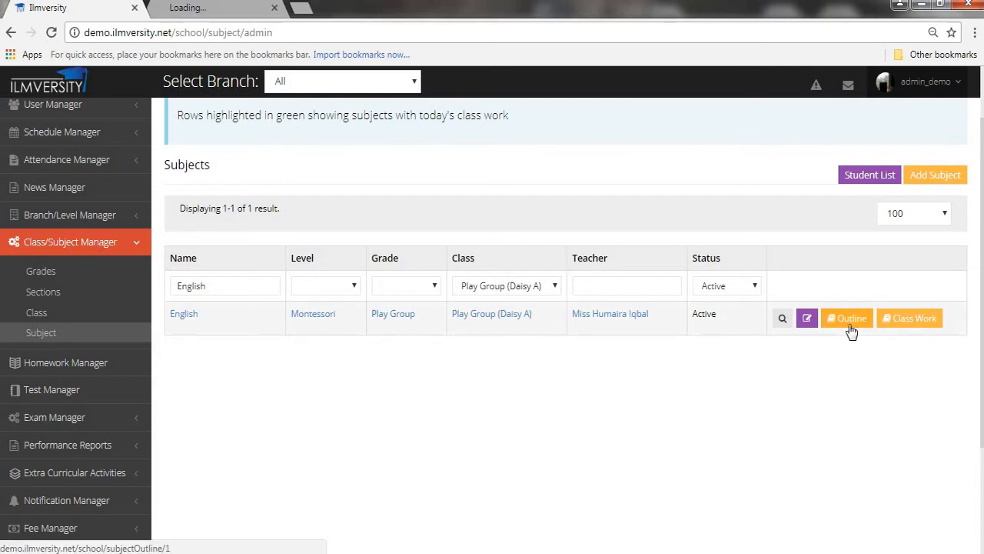
pyautogui.hotkey('ctrl', 'Tab')
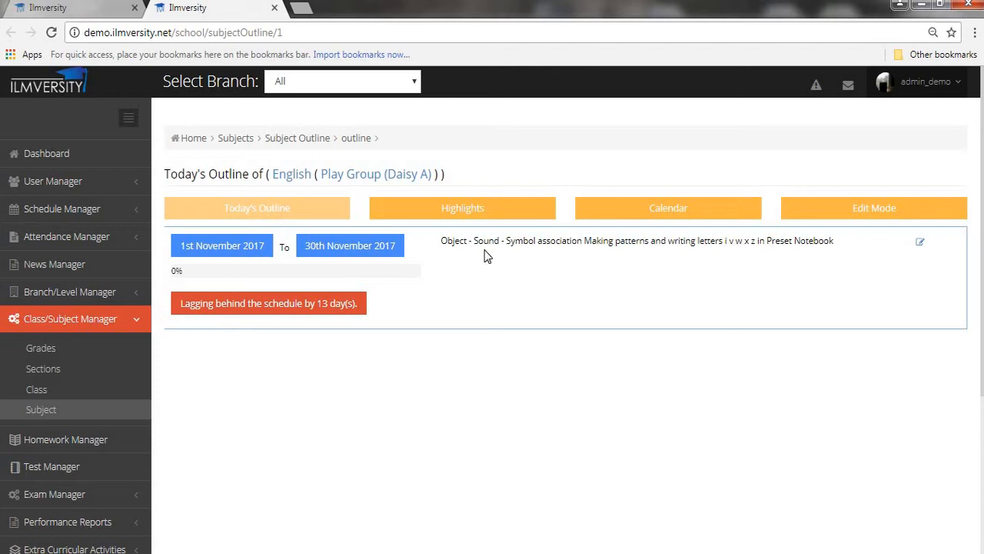
pyautogui.hotkey('ctrl', 'shift', 'Tab')
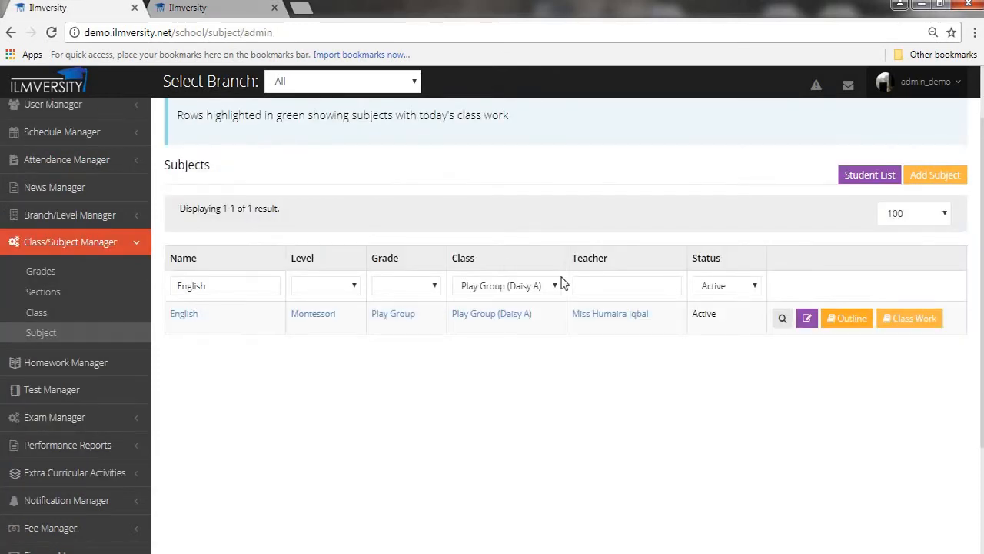
# Start new class work for English Play Group (Daisy A) and shorten its description to "Object - Sound".
pyautogui.click(913, 317)
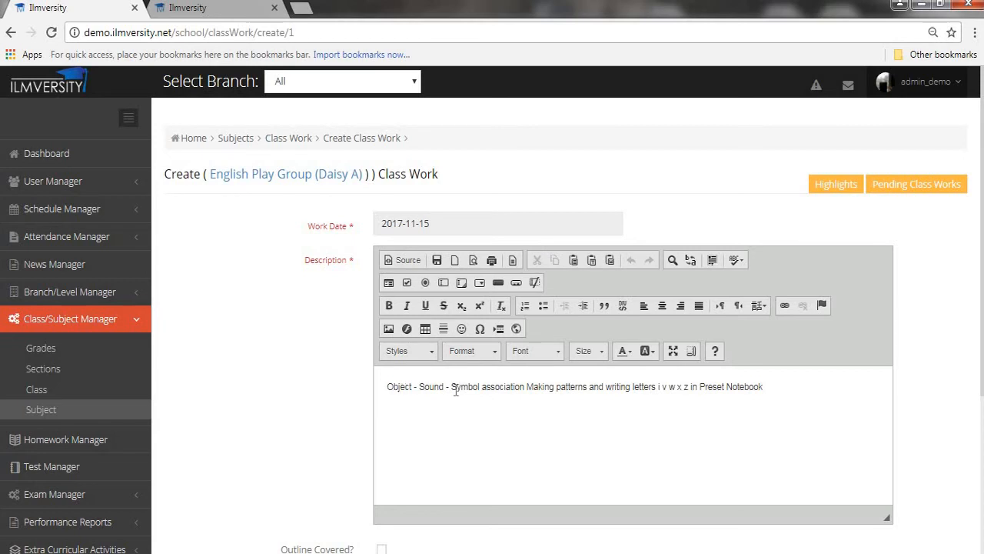
pyautogui.moveTo(444, 387); pyautogui.dragTo(836, 370)
pyautogui.press('Delete')
pyautogui.scroll(-2, 707, 462)
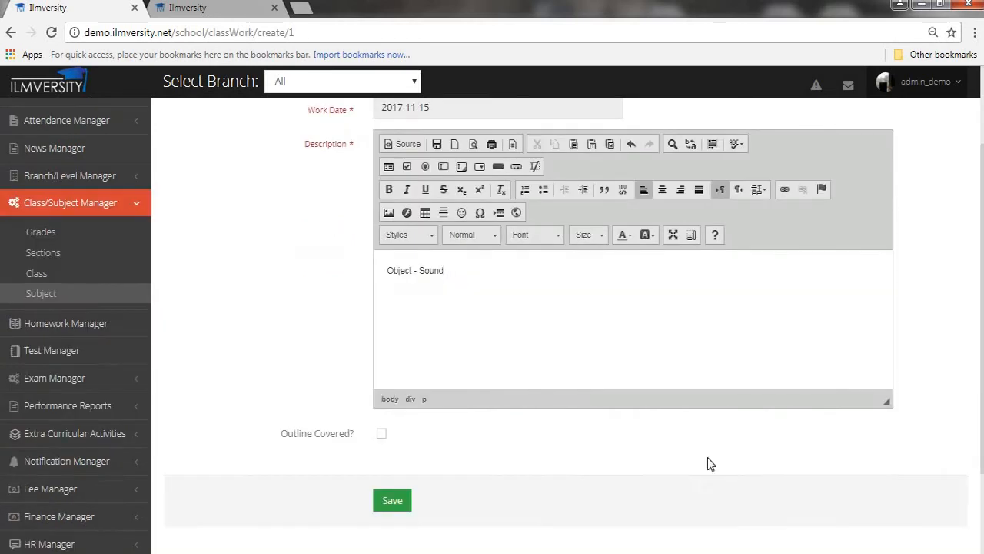
# Save the class work with its outline marked as covered and check the progress of today's outline.
pyautogui.click(381, 397)
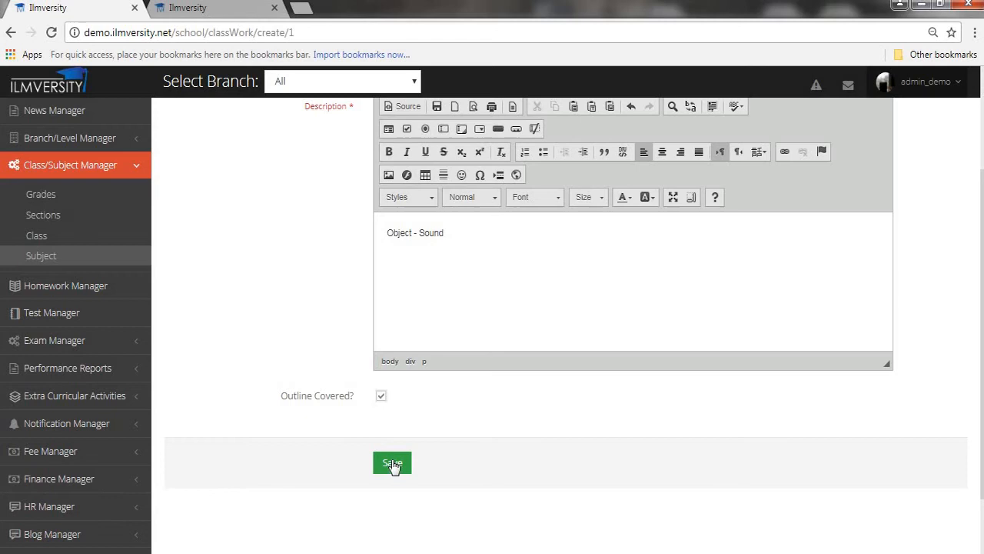
pyautogui.click(391, 465)
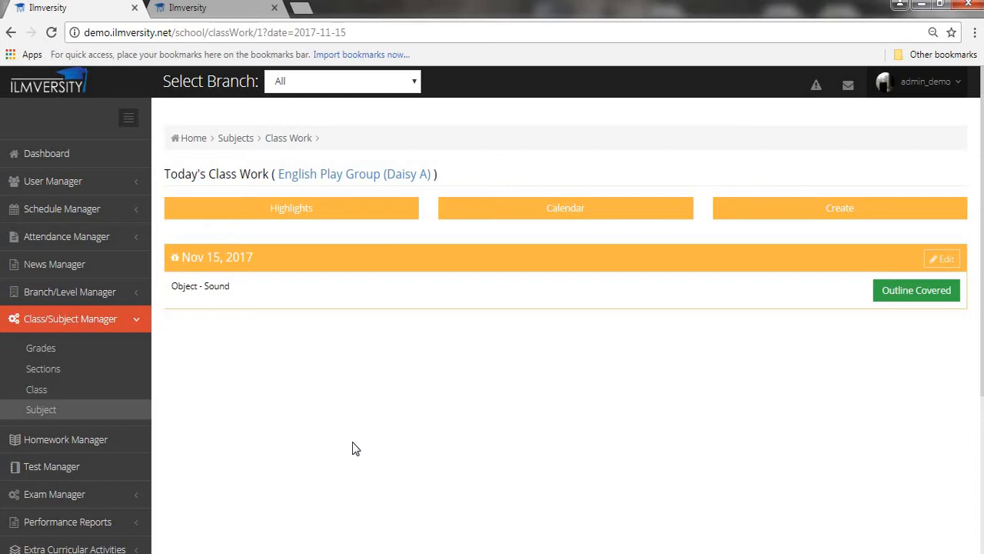
pyautogui.click(240, 9)
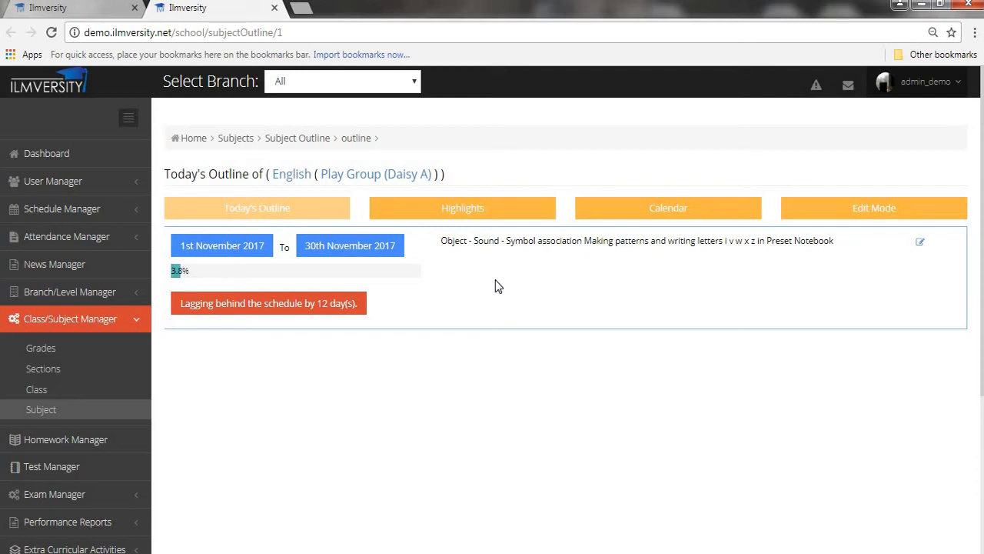
pyautogui.hotkey('ctrl', 'w')
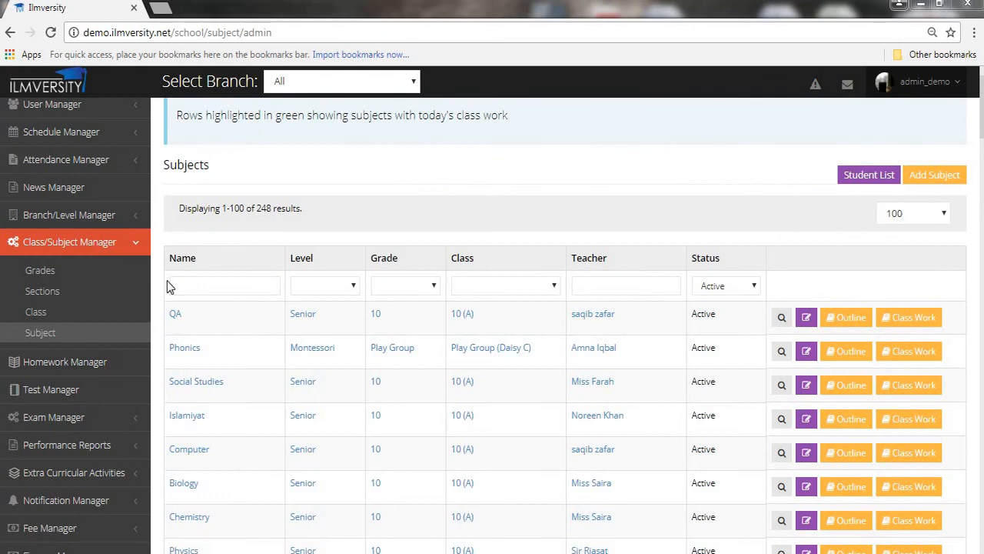
# Start a new homework in the Homework Manager for class 2 (A), with subject All and the name "21 November".
pyautogui.click(116, 357)
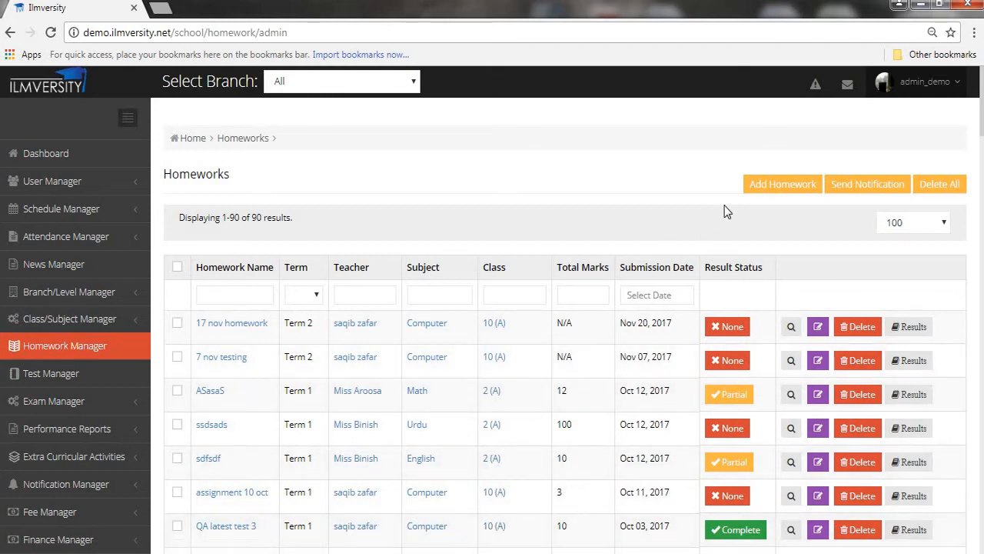
pyautogui.click(783, 188)
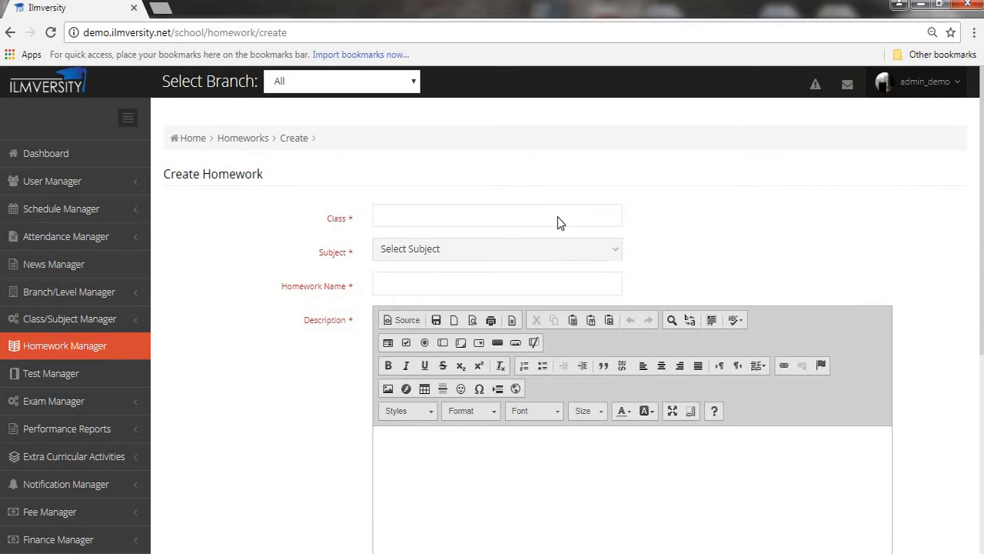
pyautogui.click(559, 223)
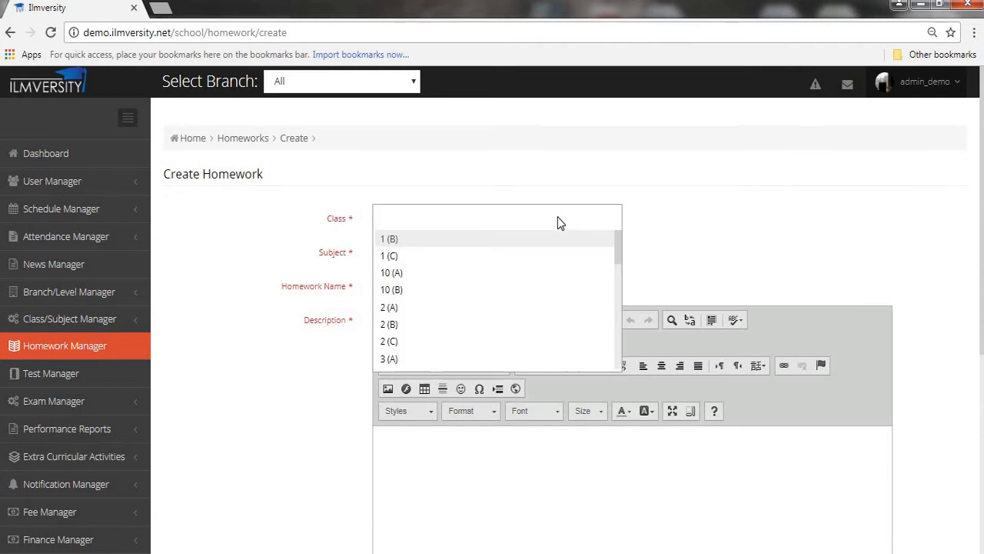
pyautogui.write('2')
pyautogui.click(529, 240)
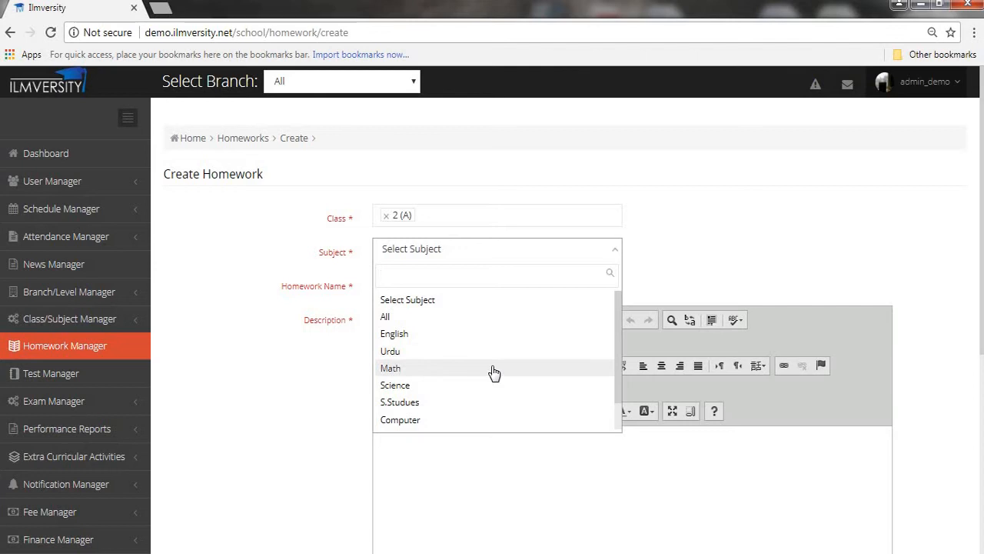
pyautogui.click(488, 317)
pyautogui.click(495, 279)
pyautogui.write('21 November')
# Paste the copied subject-wise homework table into the description and make total marks applicable with a value of 10.
pyautogui.click(461, 483)
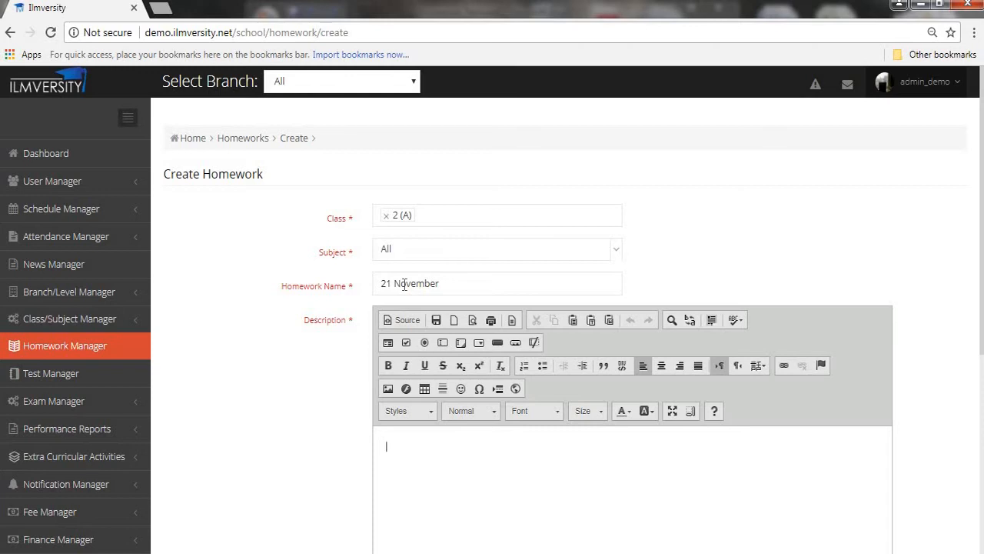
pyautogui.hotkey('ctrl', 'v')
pyautogui.scroll(-3, 392, 346)
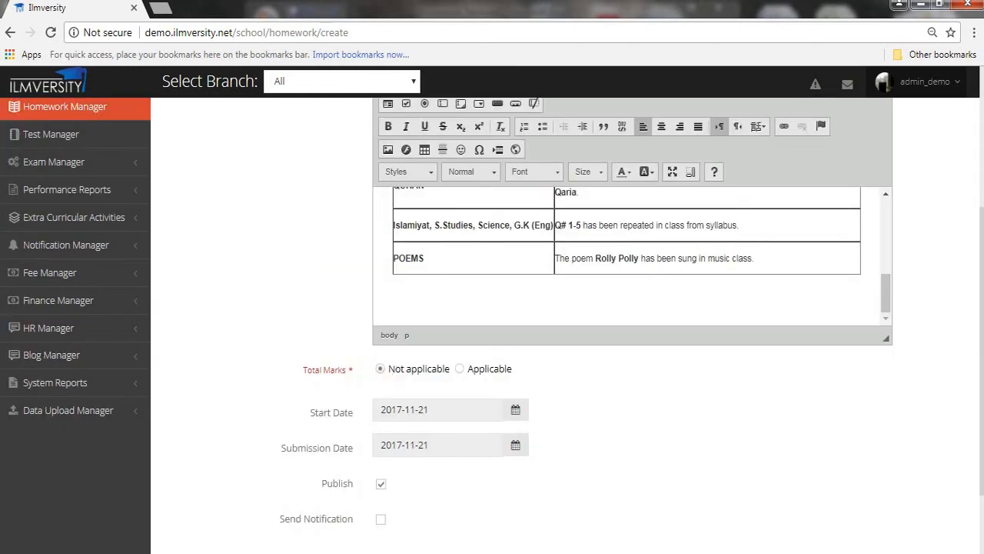
pyautogui.click(460, 370)
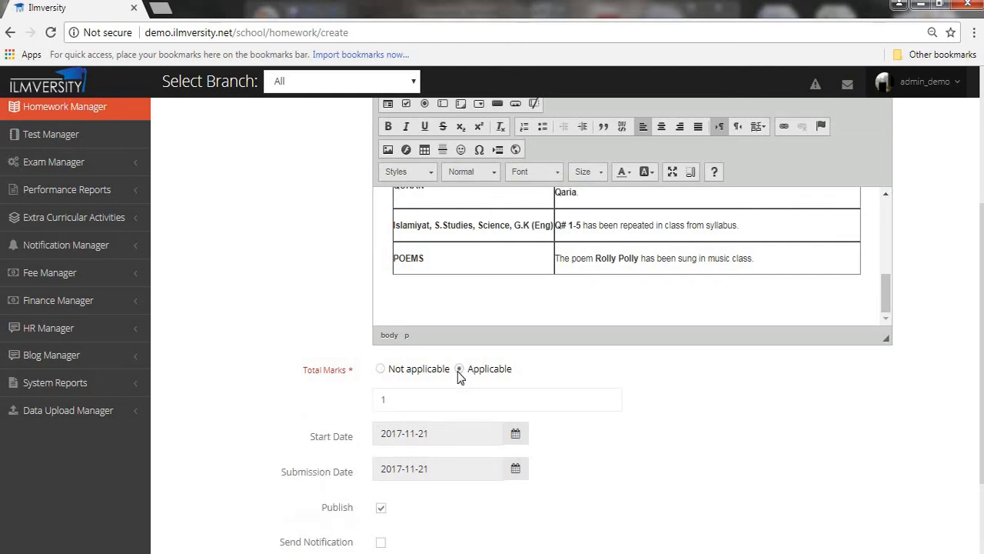
pyautogui.click(453, 398)
pyautogui.write('10')
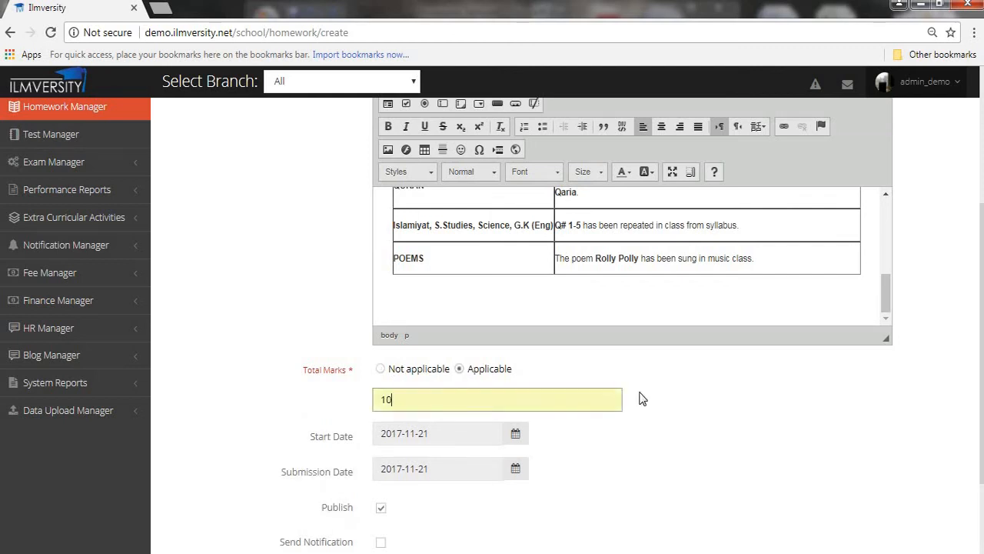
# Save the homework as published, with Send Notification left off.
pyautogui.scroll(-1, 644, 402)
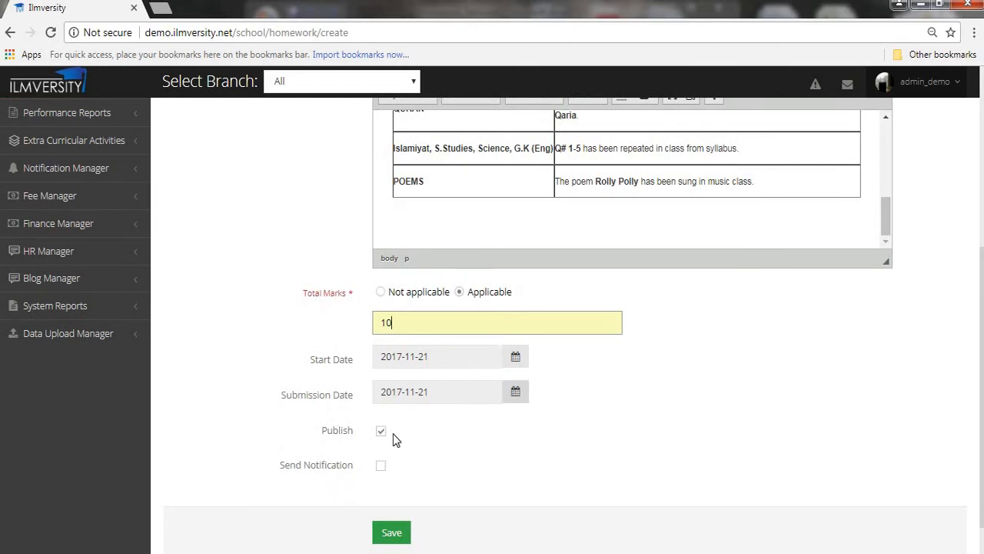
pyautogui.click(381, 466)
pyautogui.click(381, 467)
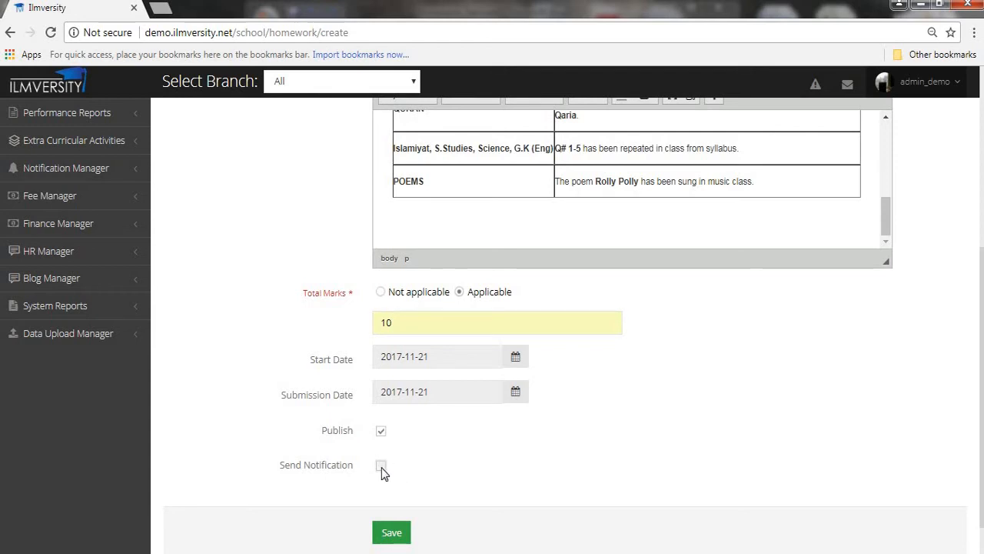
pyautogui.click(398, 532)
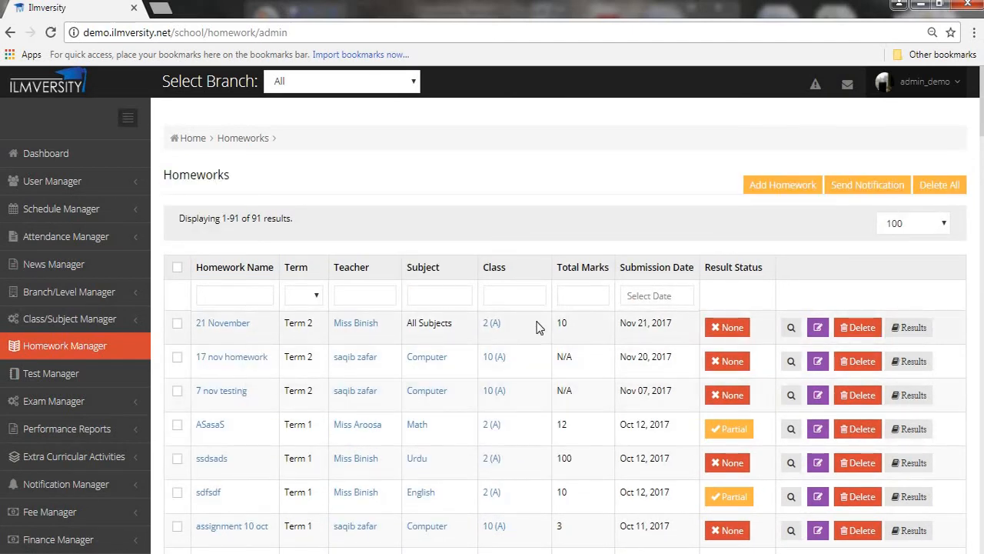
# Open mark assignment for the 21 November homework and give the first five students 9, 5, 6, 7 and 10.
pyautogui.click(919, 329)
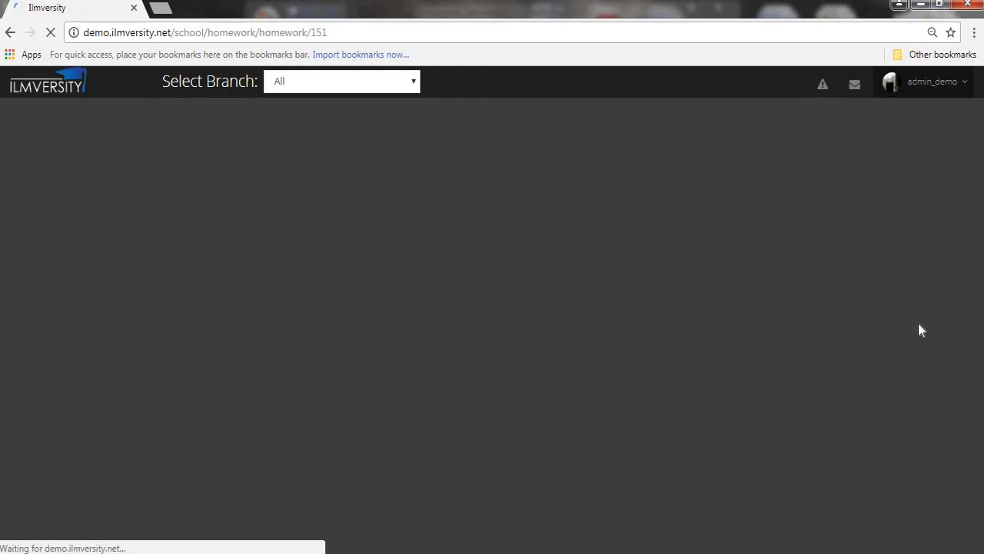
pyautogui.click(909, 182)
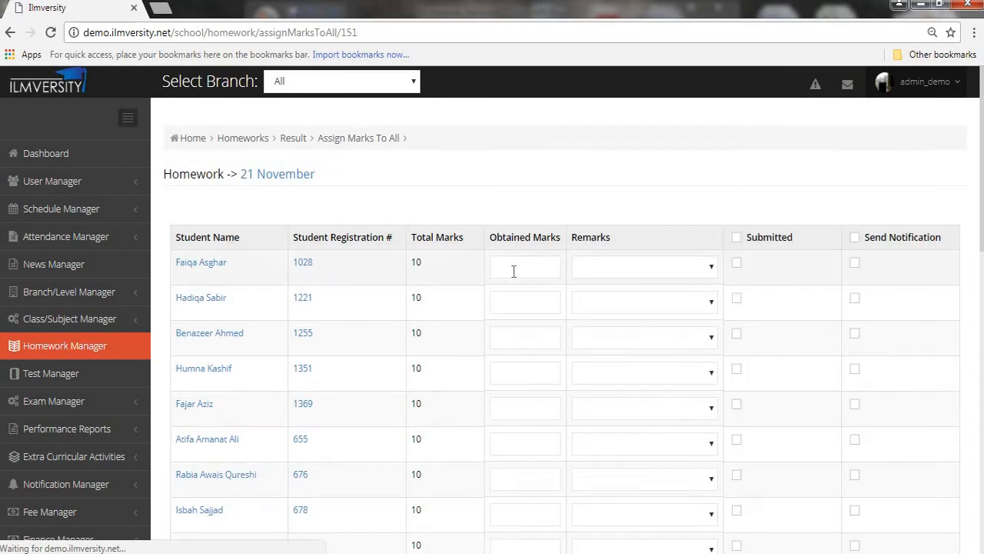
pyautogui.click(514, 268)
pyautogui.write('9')
pyautogui.press('Tab')
pyautogui.write('5')
pyautogui.press('Tab')
pyautogui.write('6')
pyautogui.press('Tab')
pyautogui.write('7')
pyautogui.press('Tab')
pyautogui.write('10')
# Save the entered marks and review the students' results and the homework's status in the homework list.
pyautogui.scroll(-10, 514, 270)
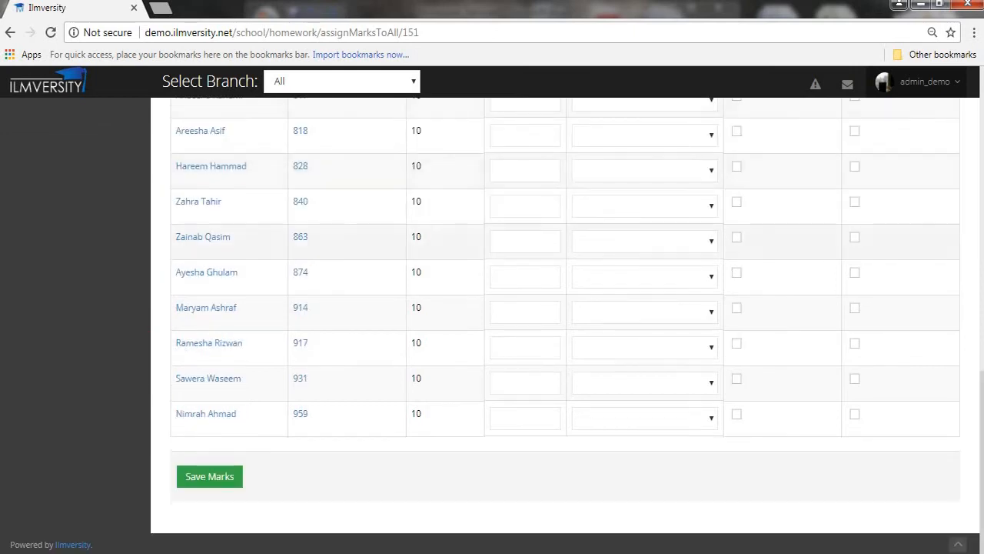
pyautogui.click(210, 483)
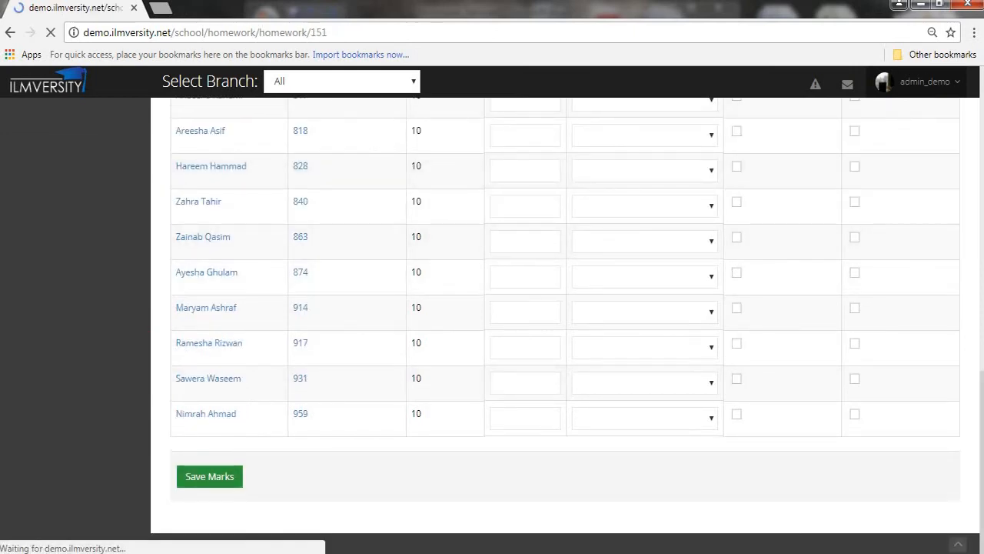
pyautogui.scroll(-10, 517, 404)
pyautogui.scroll(5, 516, 403)
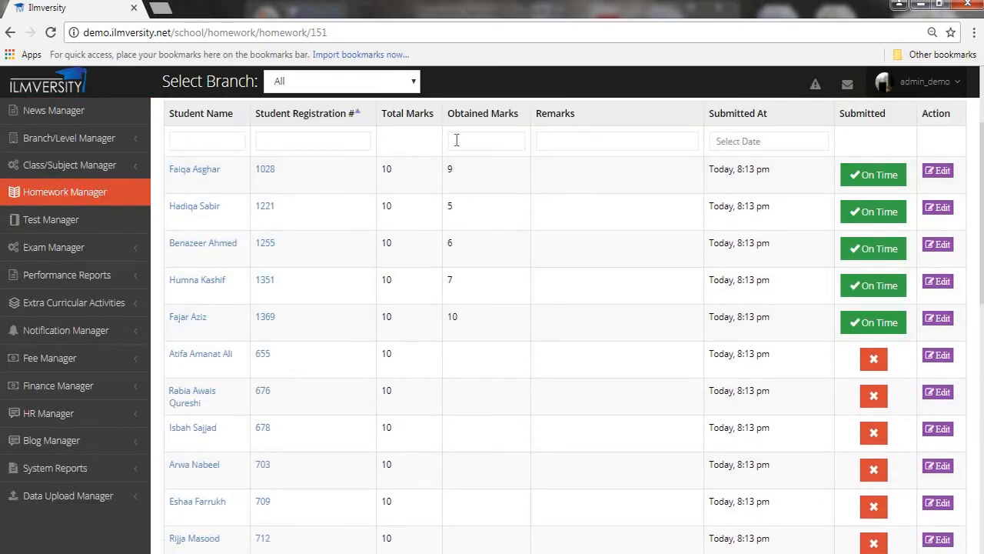
pyautogui.click(95, 199)
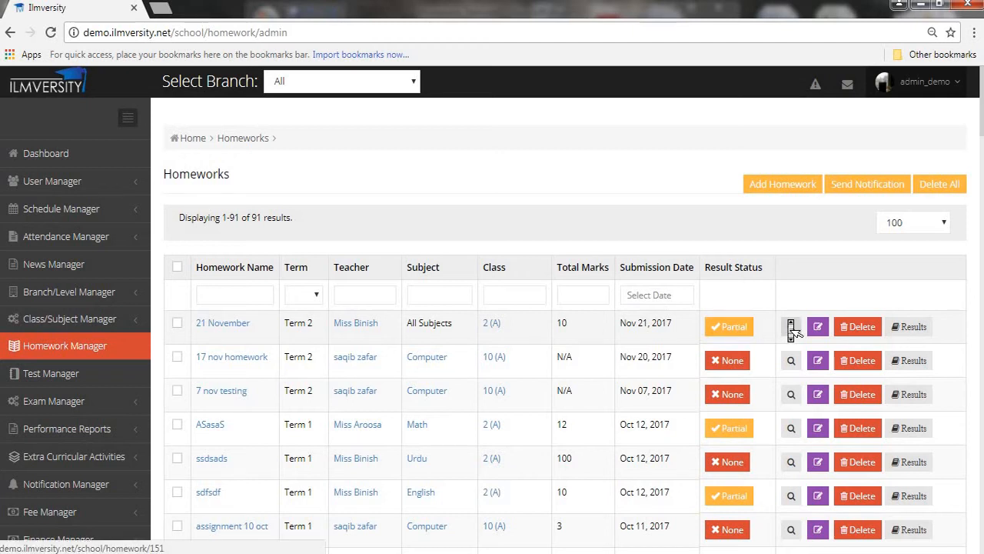
# Check the result statuses in the homework list, and view the 21 November homework from the parent account for the student in class 2 (A).
pyautogui.scroll(-2, 792, 346)
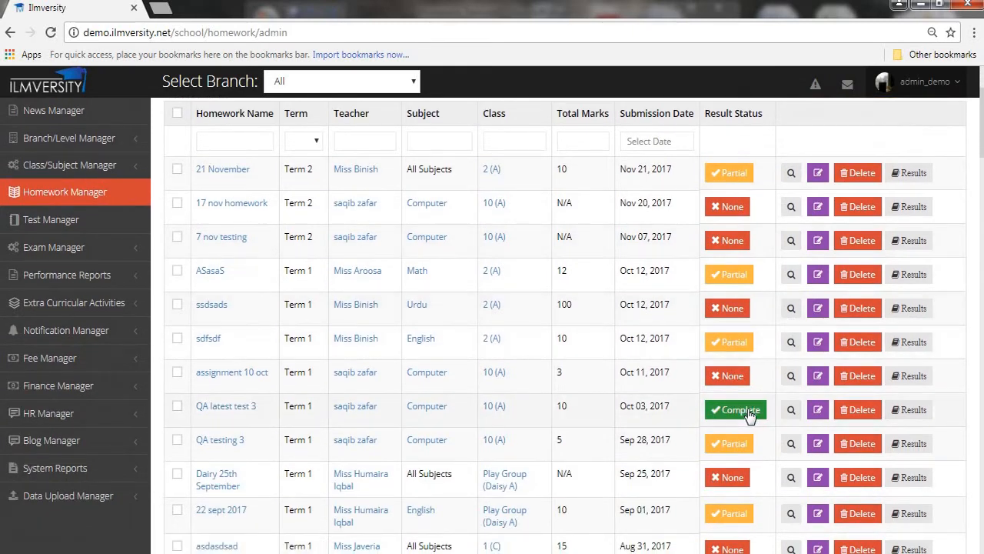
pyautogui.scroll(2, 750, 415)
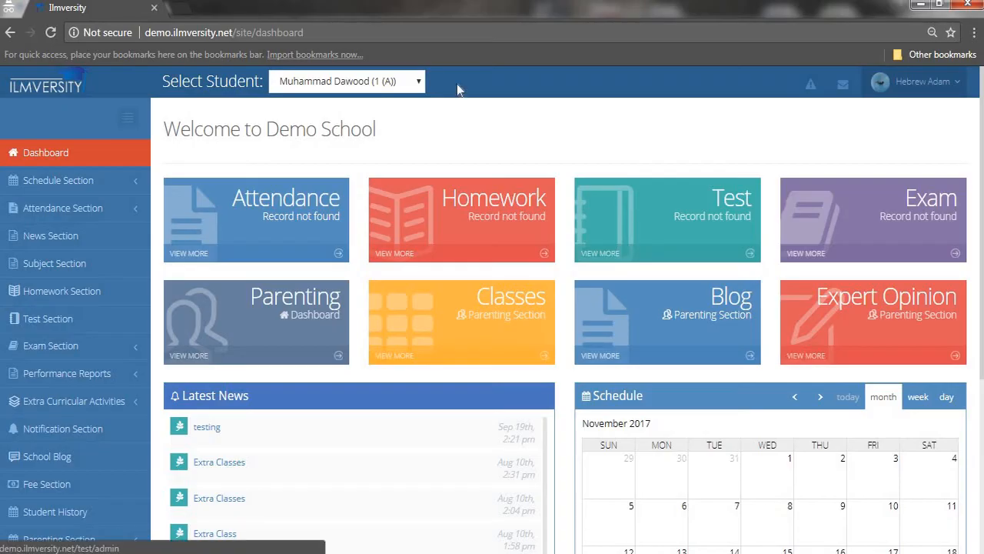
pyautogui.click(415, 82)
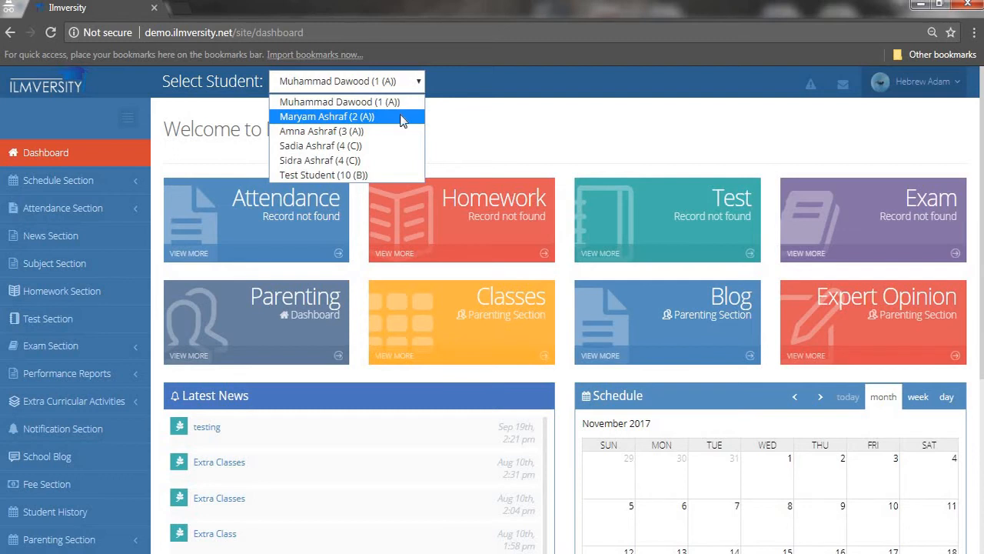
pyautogui.click(401, 117)
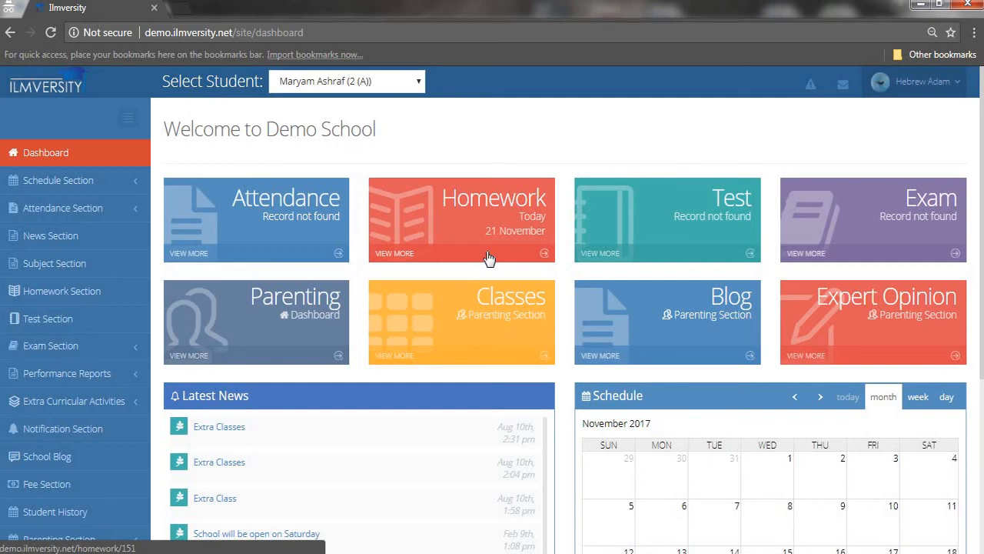
pyautogui.click(517, 235)
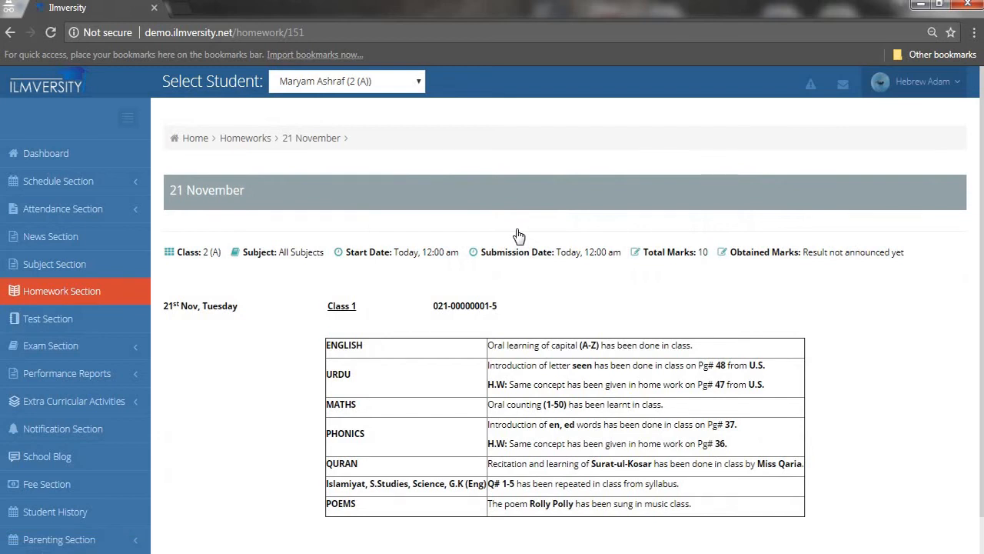
pyautogui.scroll(-1, 436, 288)
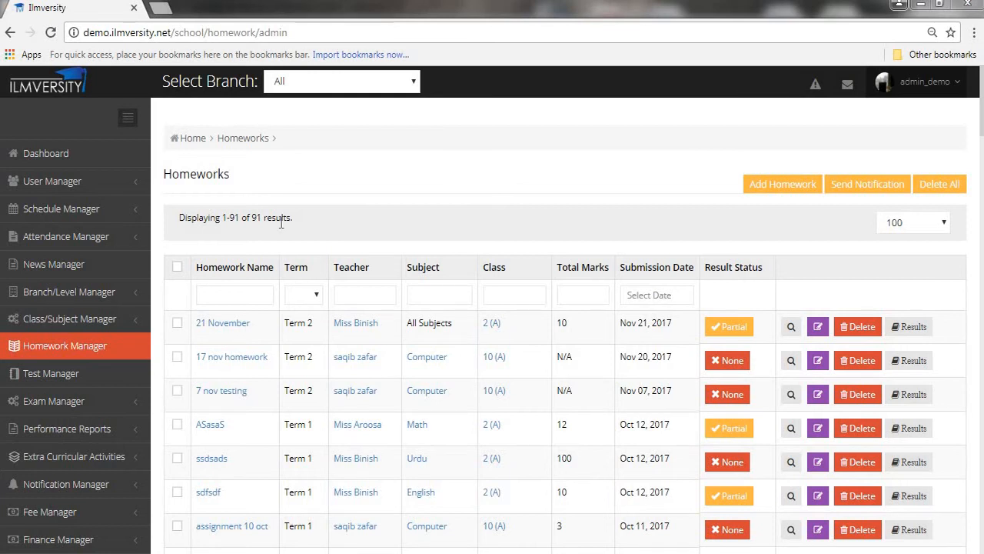
# Look through the list of tests and the exam setup lists for terms, exam grades and exam types.
pyautogui.click(112, 373)
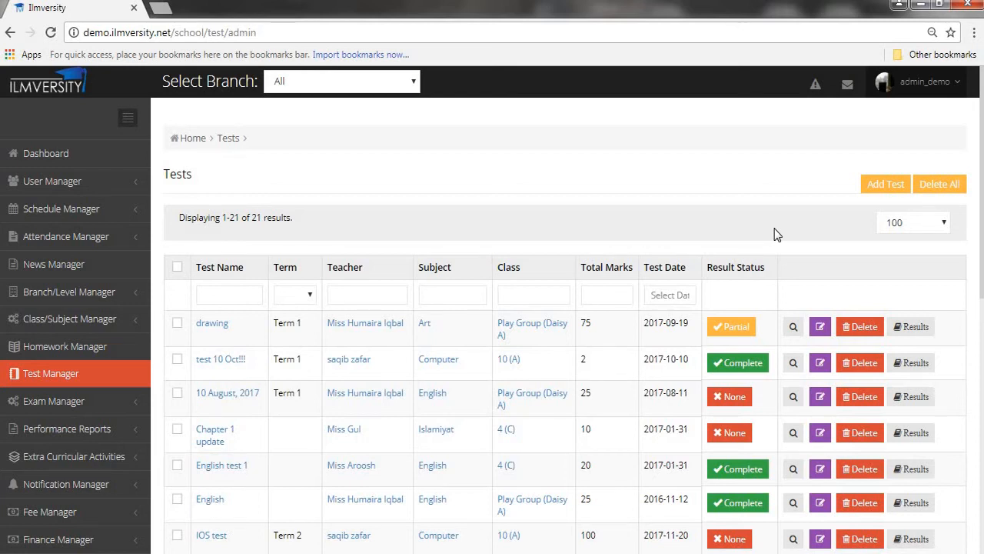
pyautogui.click(117, 402)
pyautogui.scroll(-2, 115, 413)
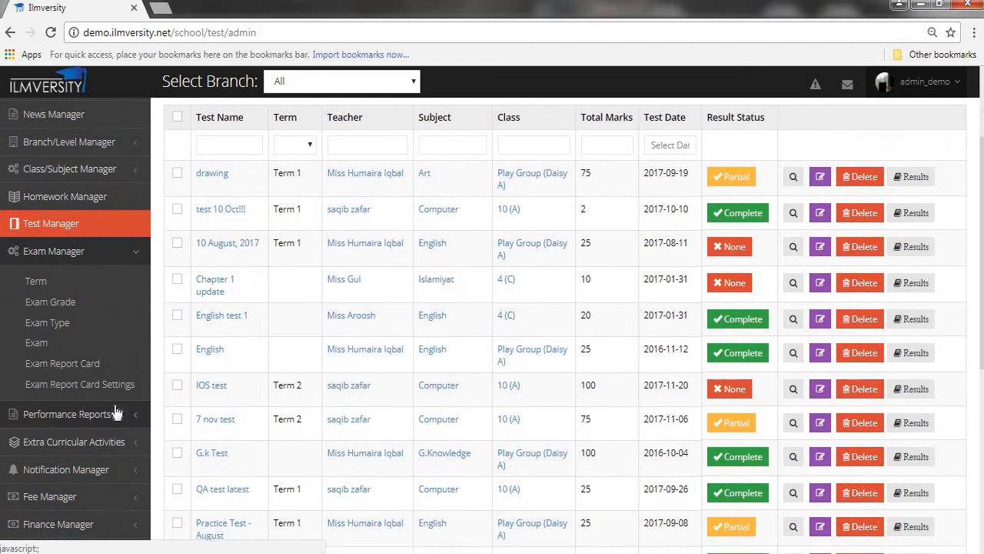
pyautogui.click(90, 279)
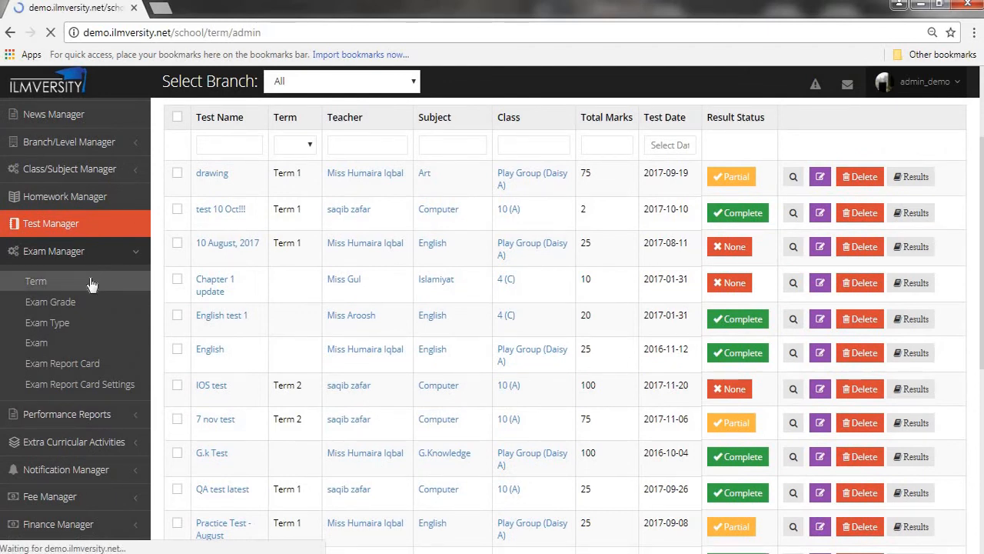
pyautogui.click(94, 449)
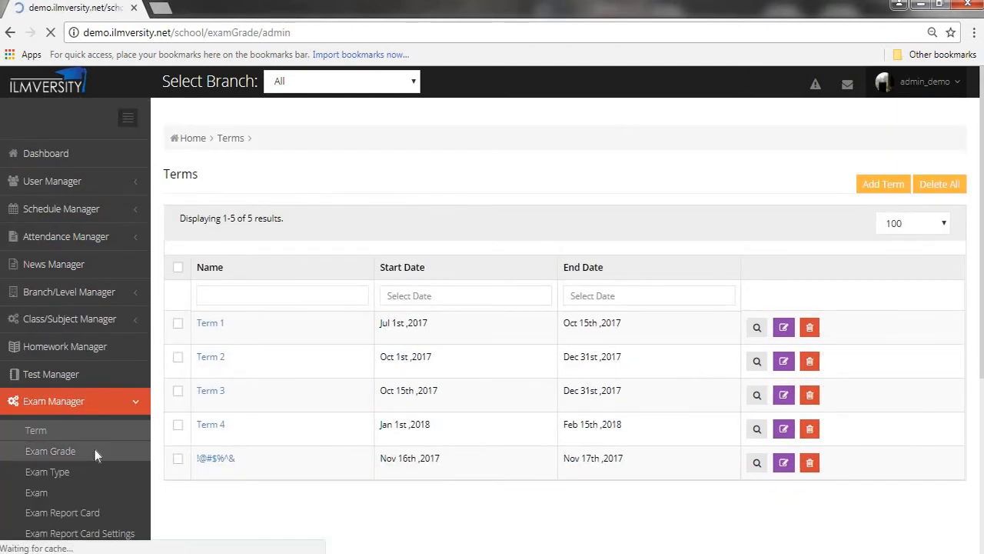
pyautogui.click(61, 476)
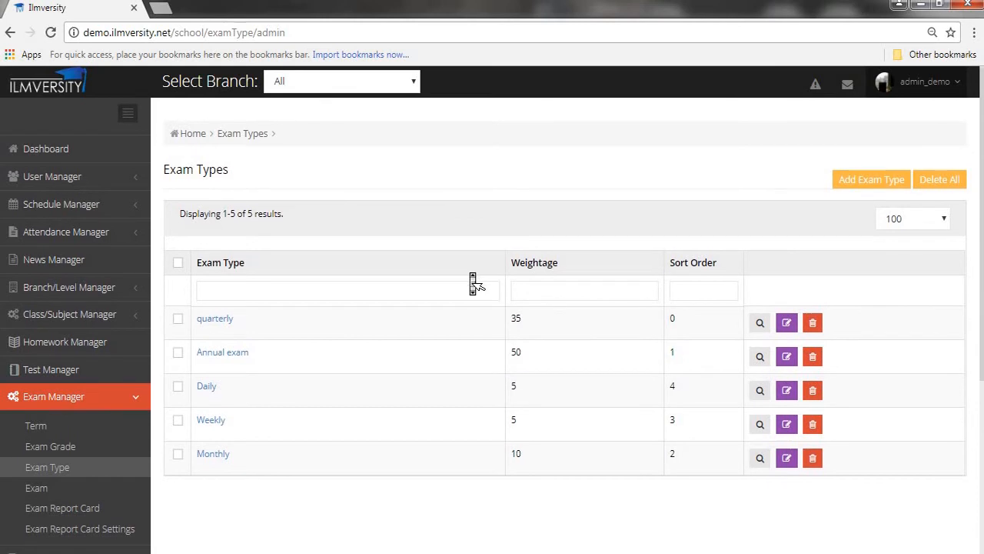
pyautogui.scroll(-3, 470, 282)
# Open a new exam form from the exam list and examine its exam type choices, marks, time, date, publish and notification fields.
pyautogui.click(75, 267)
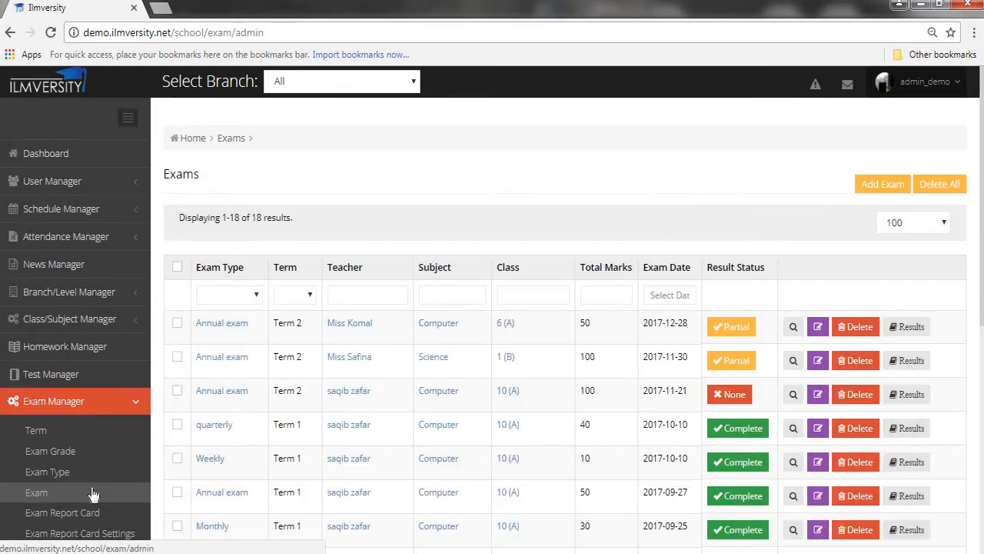
pyautogui.click(881, 187)
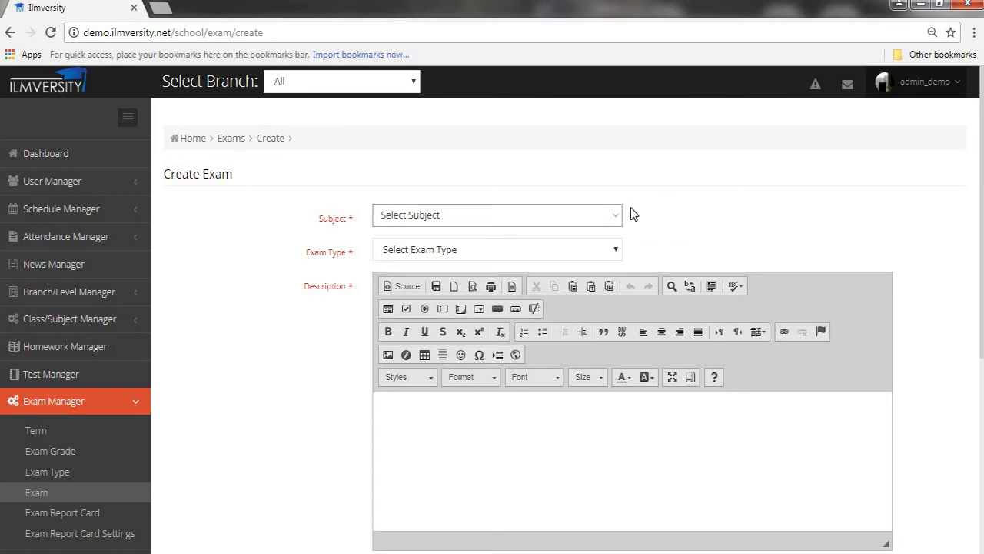
pyautogui.click(594, 248)
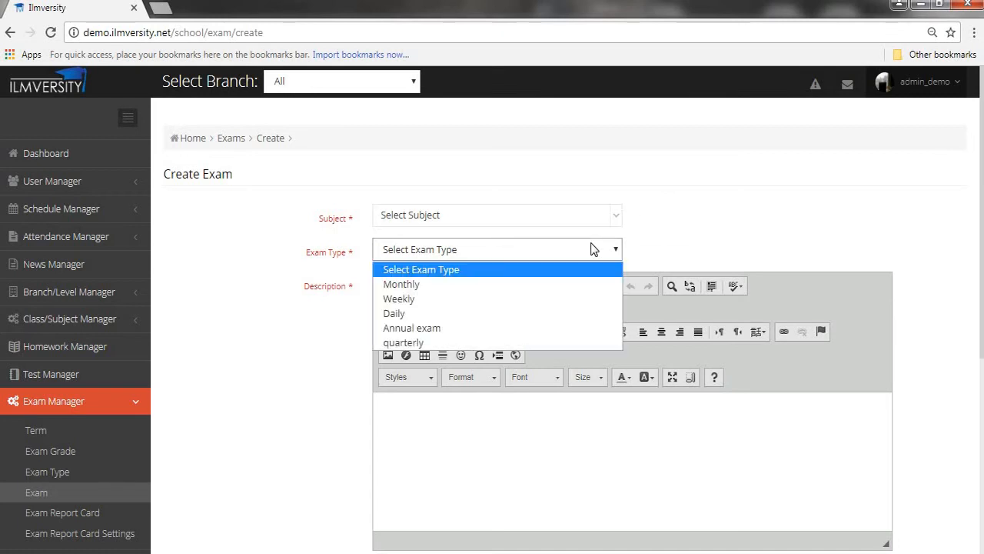
pyautogui.click(635, 240)
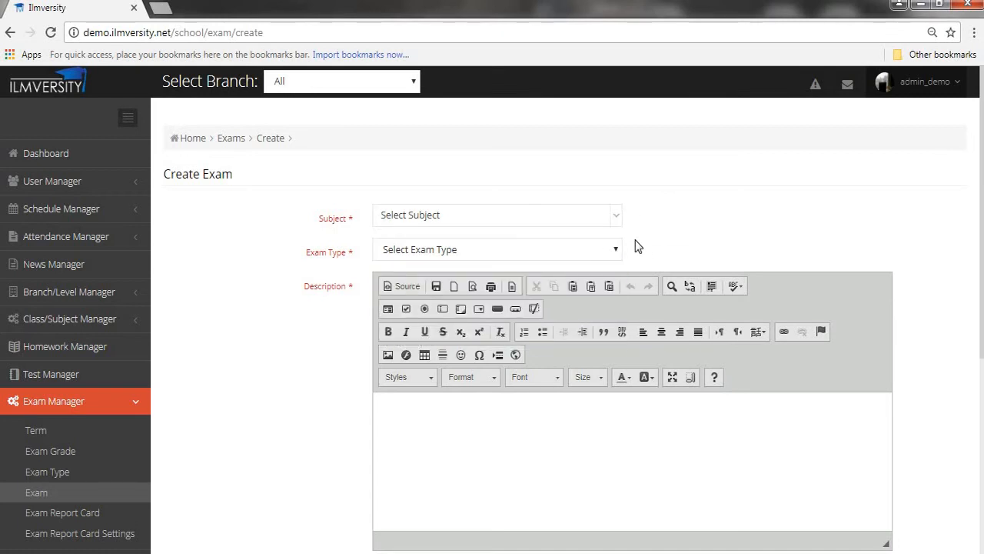
pyautogui.scroll(-1, 662, 292)
pyautogui.scroll(-2, 615, 346)
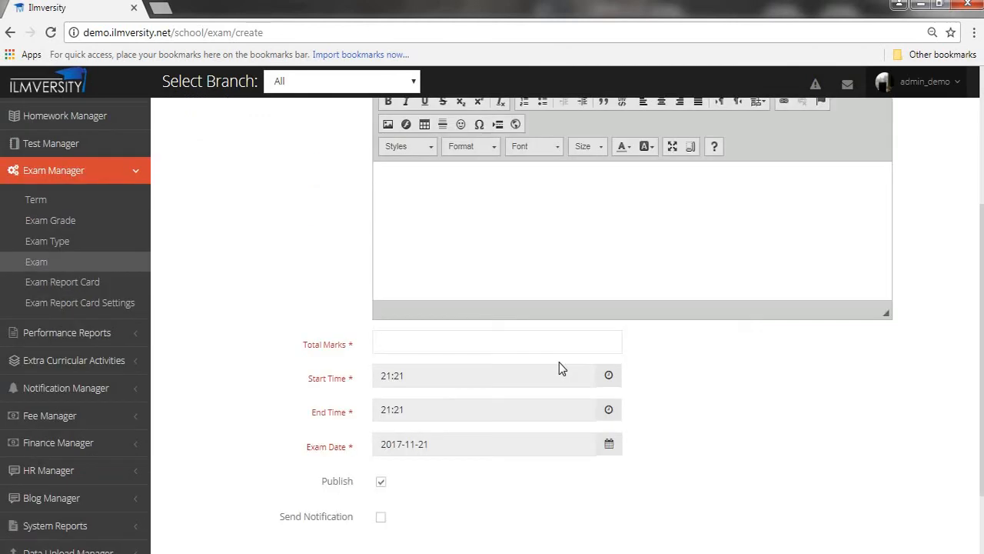
pyautogui.middleClick(450, 466)
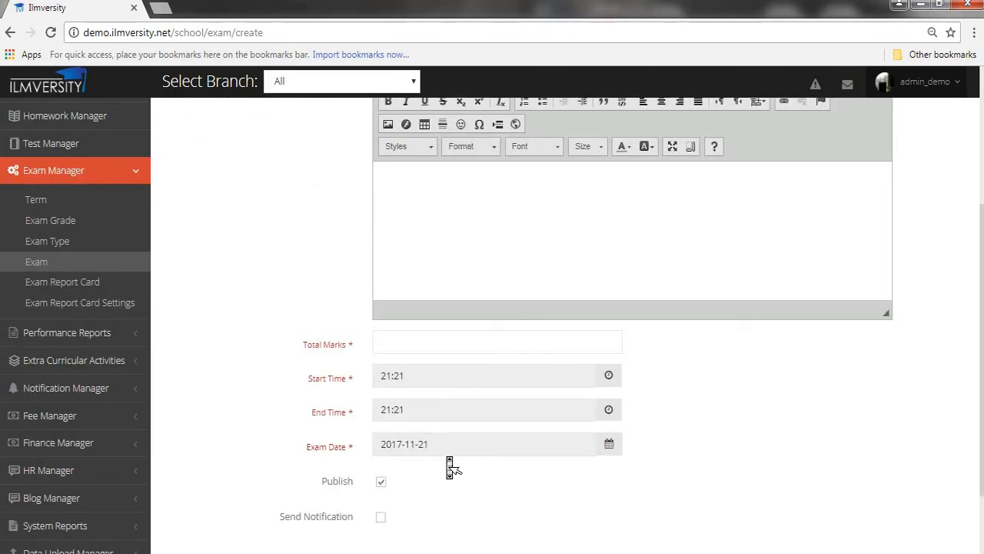
pyautogui.scroll(-2, 450, 466)
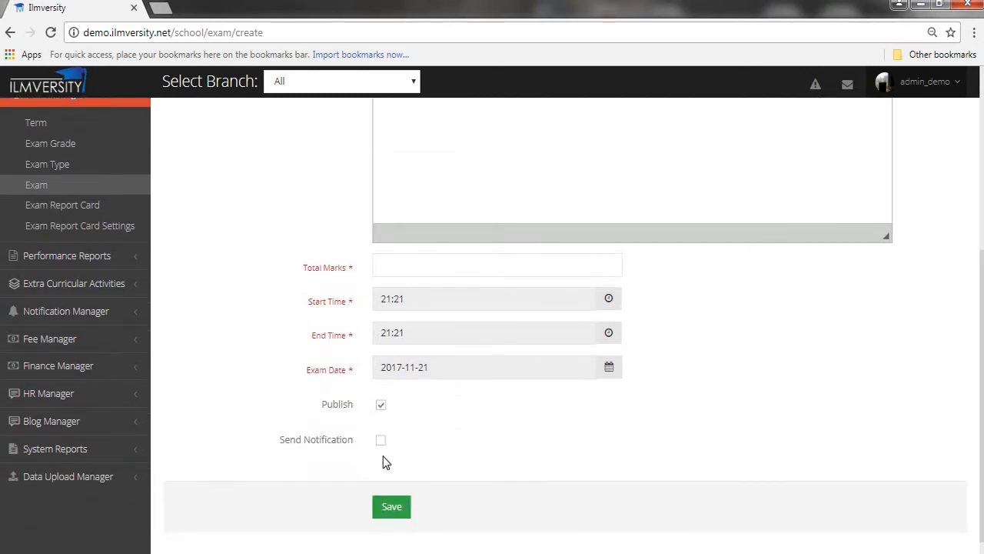
pyautogui.click(118, 213)
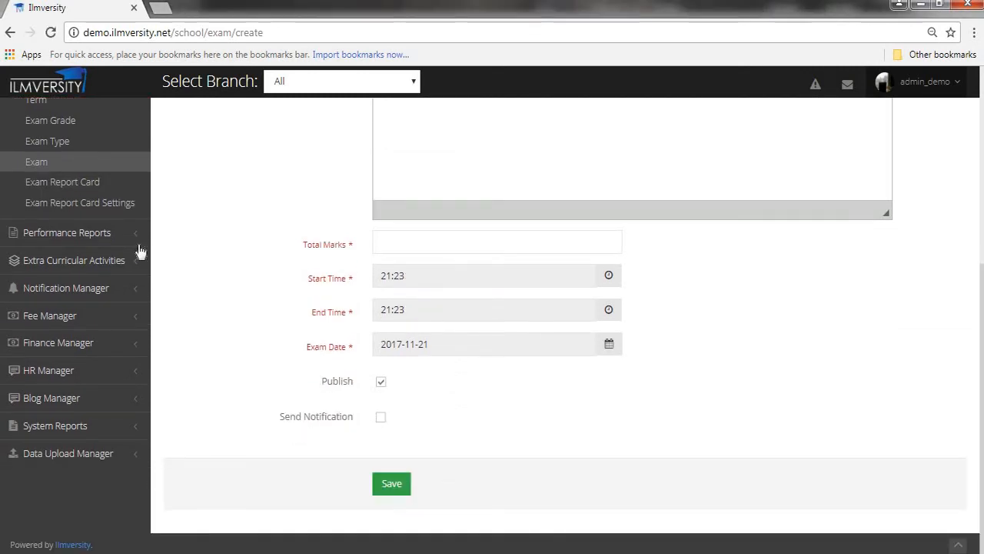
# Generate the Monthly exam report card for the first listed student of class 10, section 10 (A).
pyautogui.click(105, 184)
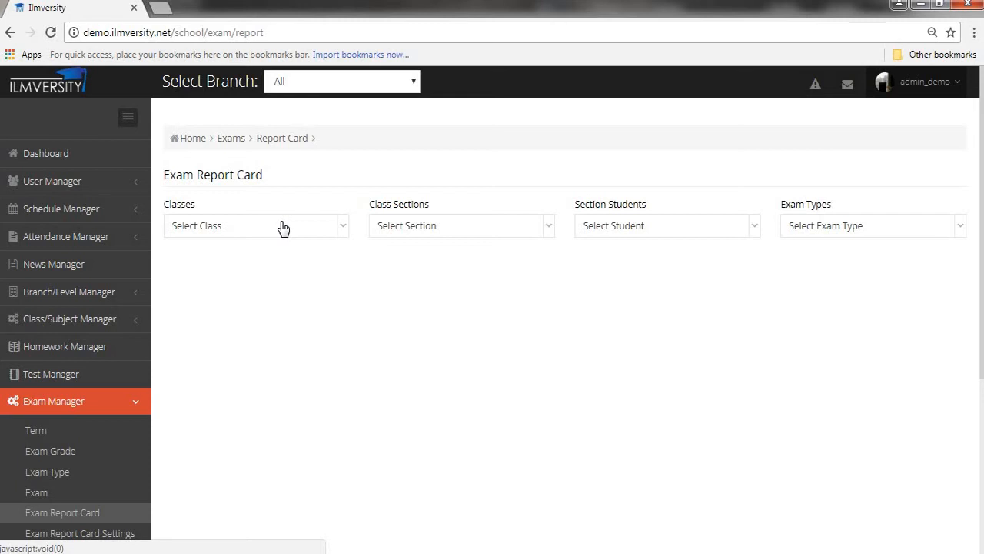
pyautogui.click(337, 231)
pyautogui.click(285, 312)
pyautogui.click(487, 231)
pyautogui.click(472, 309)
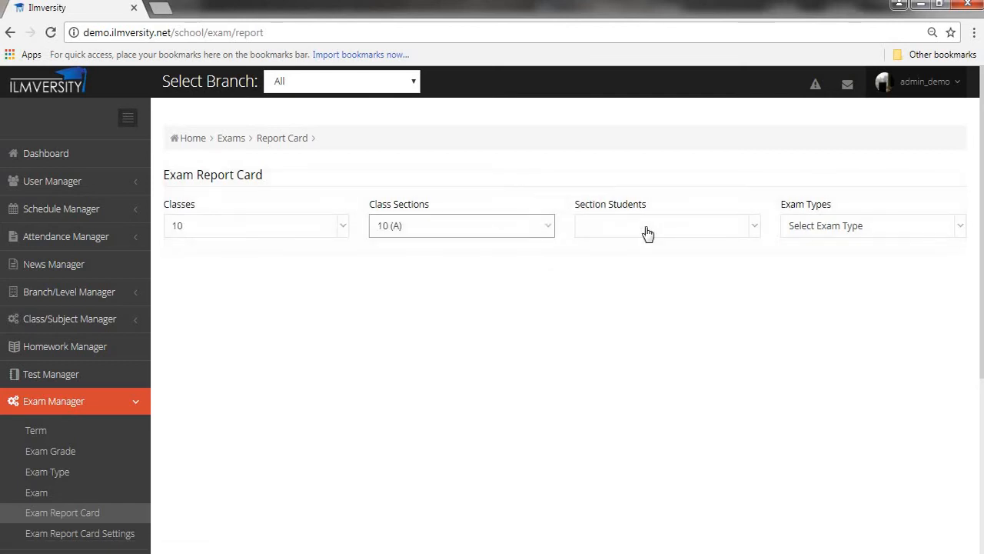
pyautogui.click(647, 232)
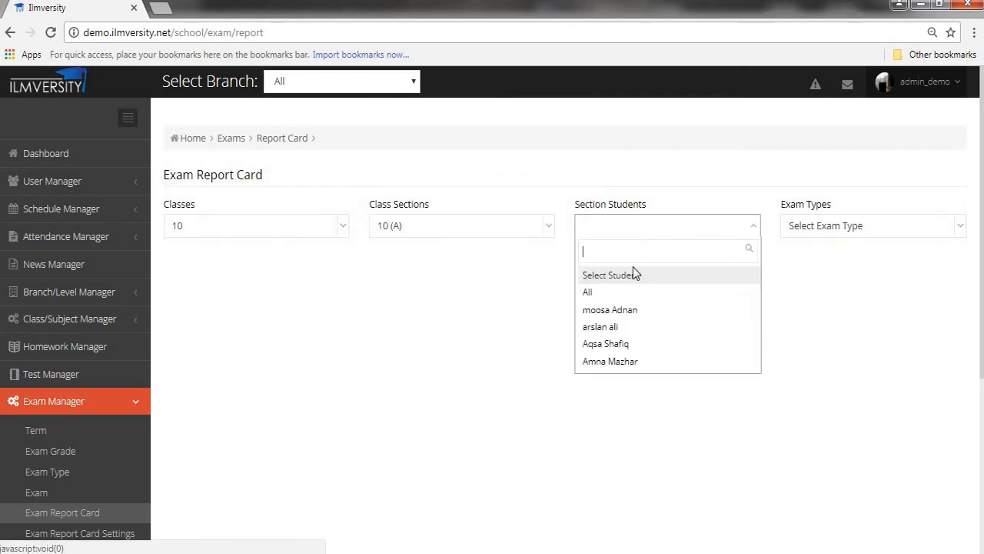
pyautogui.click(615, 309)
pyautogui.click(846, 225)
pyautogui.click(835, 307)
pyautogui.click(872, 188)
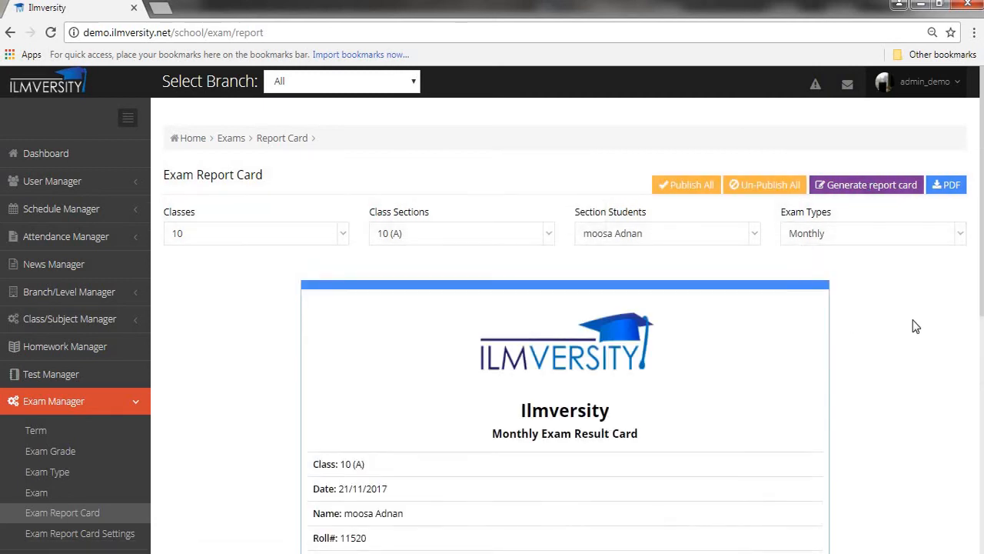
# Review the generated result card from the student details through the subject table to the teacher's remarks.
pyautogui.scroll(-3, 915, 329)
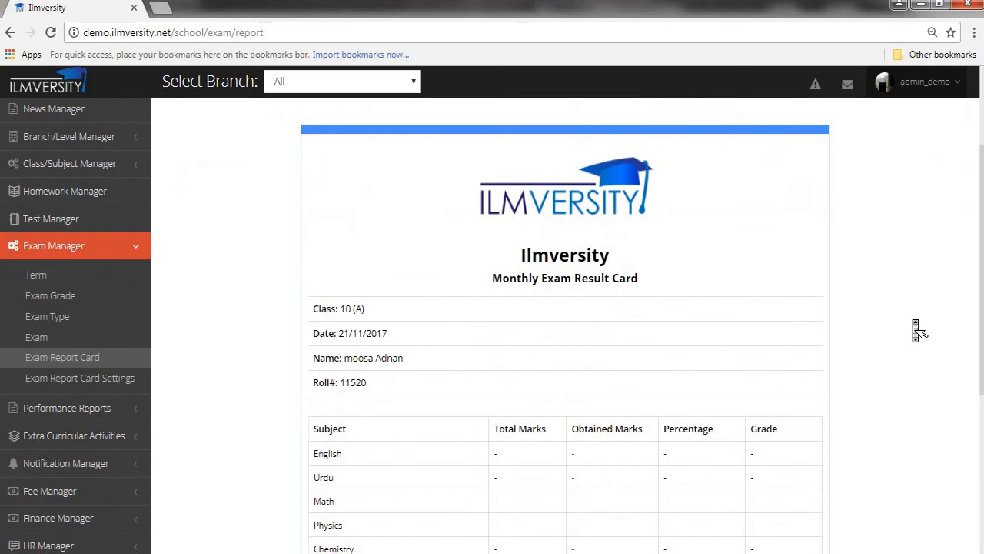
pyautogui.scroll(-3, 916, 329)
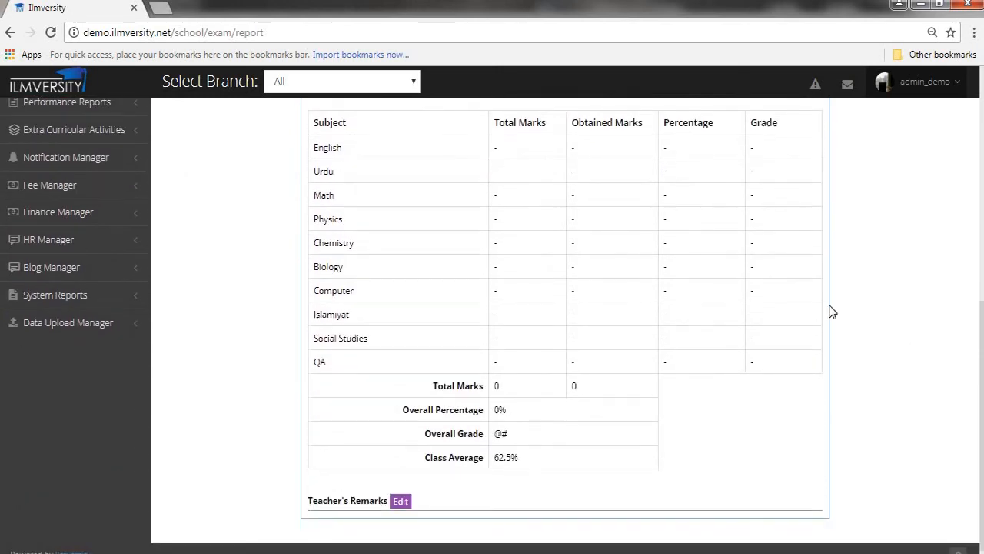
pyautogui.scroll(-1, 554, 370)
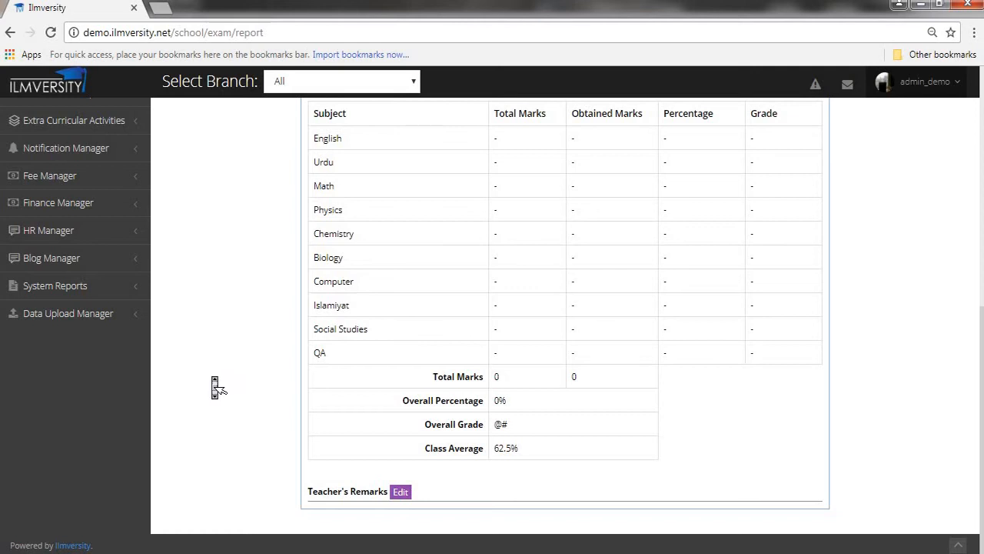
# Open the exam report card settings and look over the logo, institute name and report title header options.
pyautogui.scroll(2, 174, 239)
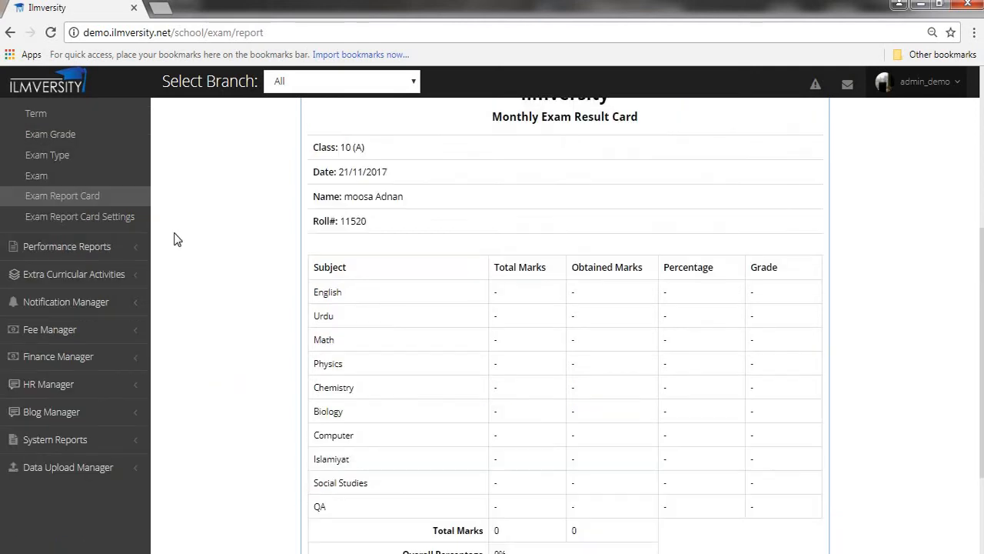
pyautogui.click(137, 221)
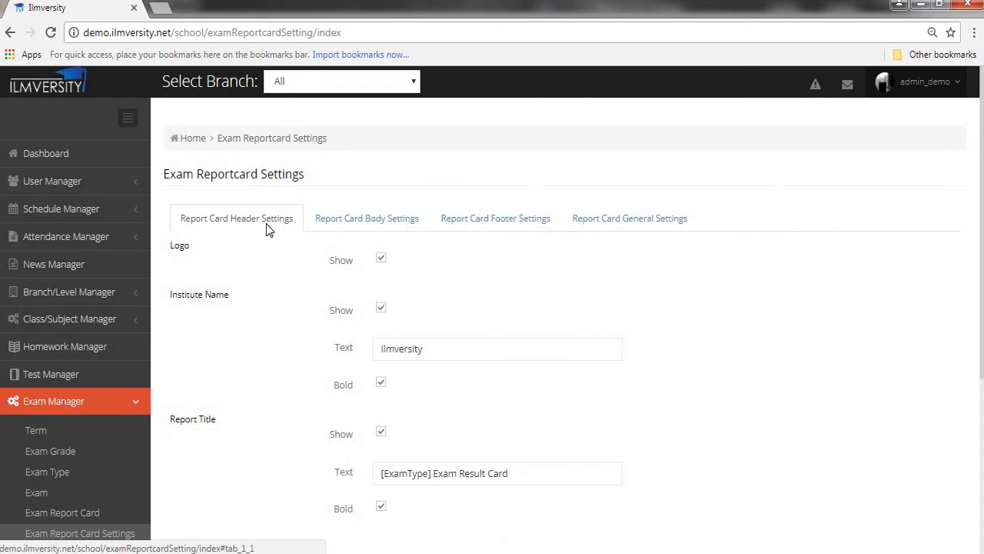
pyautogui.scroll(-1, 649, 163)
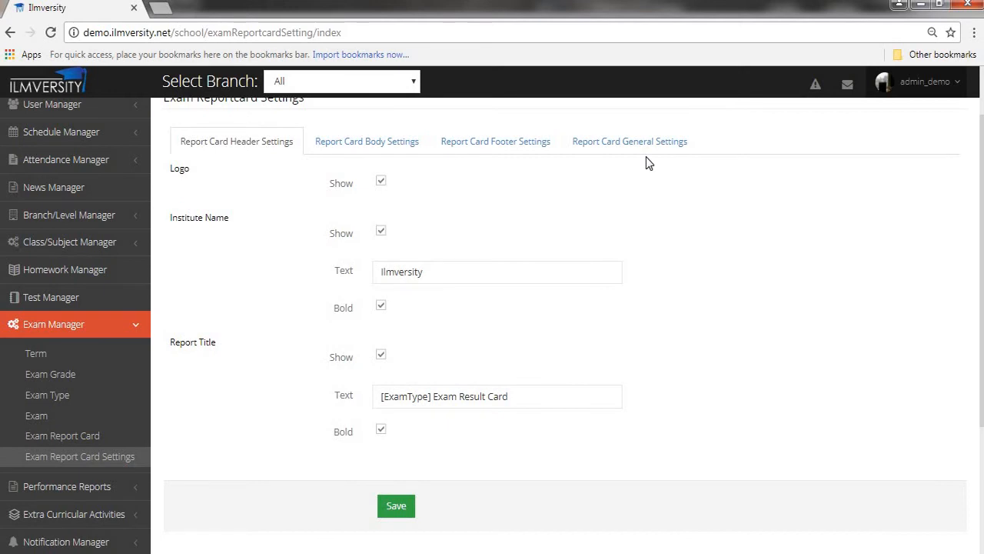
# Generate the overall performance report for Play Group (Daisy A), all subjects, for the second listed student.
pyautogui.click(149, 486)
pyautogui.scroll(-1, 132, 493)
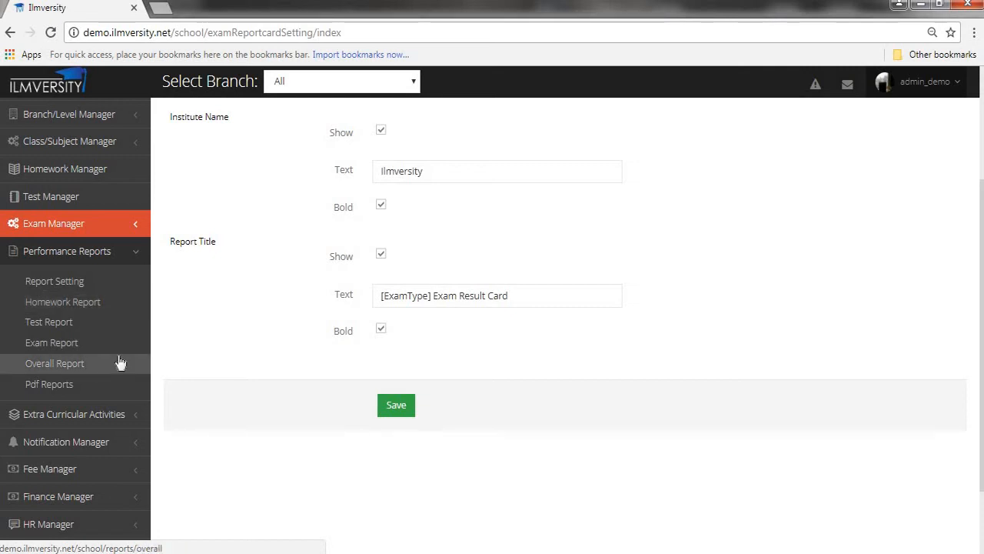
pyautogui.click(80, 363)
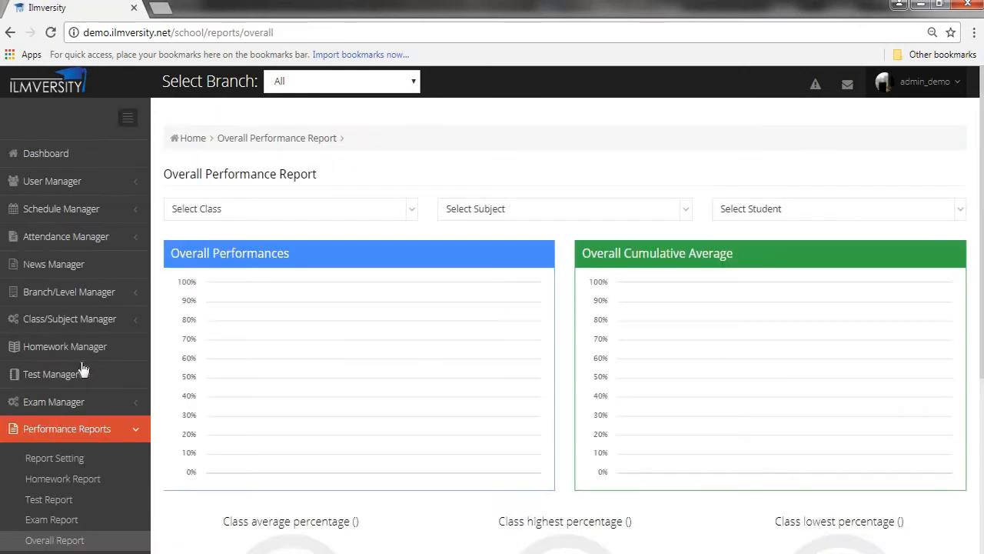
pyautogui.click(415, 214)
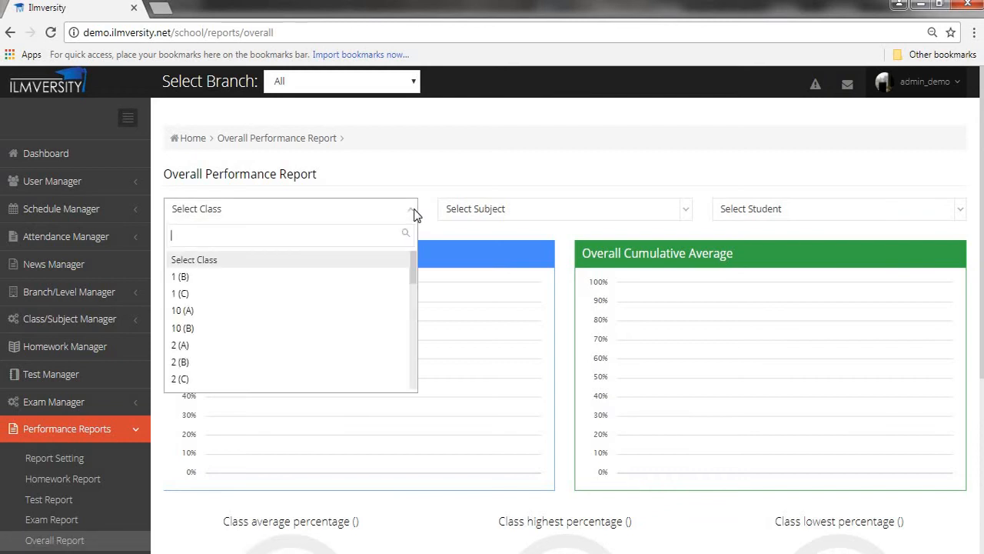
pyautogui.write('dai')
pyautogui.click(282, 258)
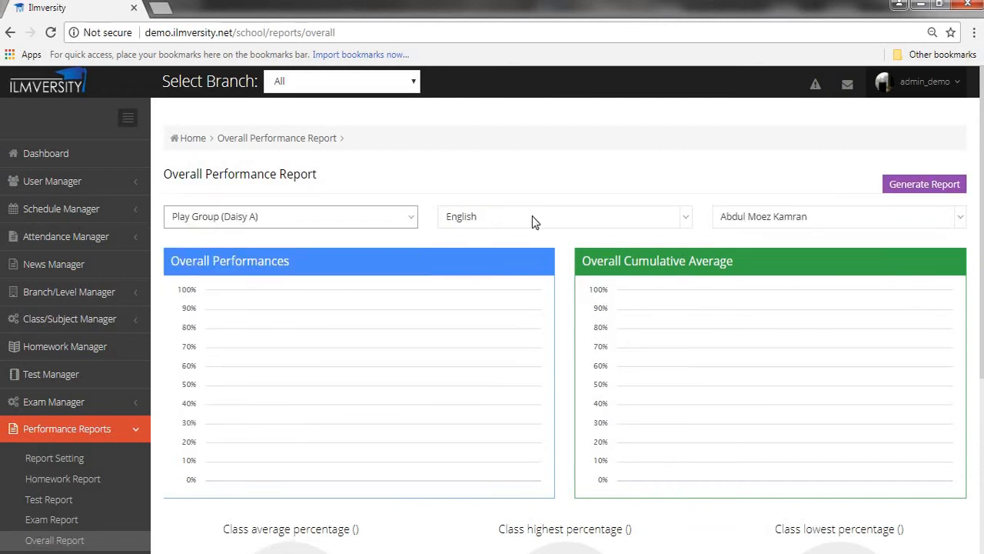
pyautogui.click(534, 219)
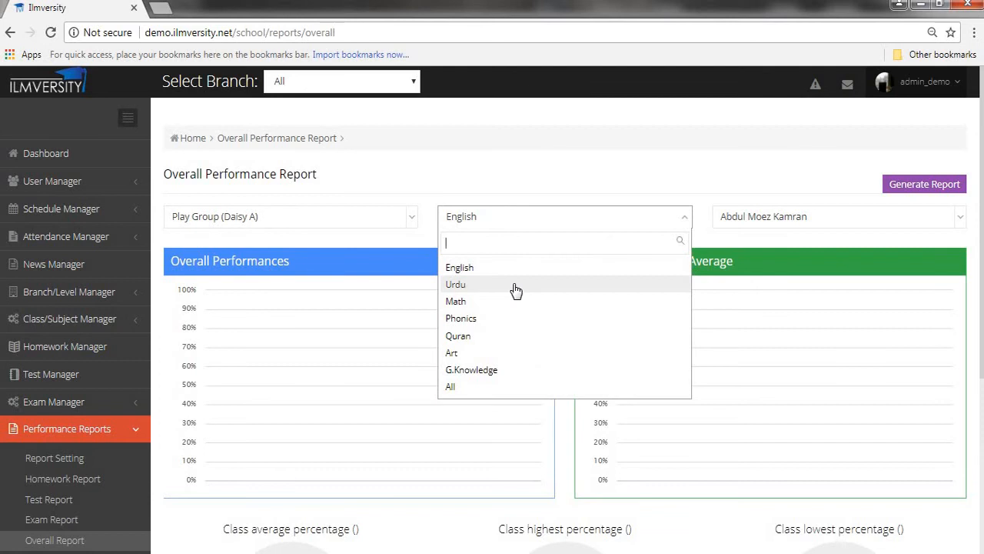
pyautogui.click(510, 387)
pyautogui.click(807, 219)
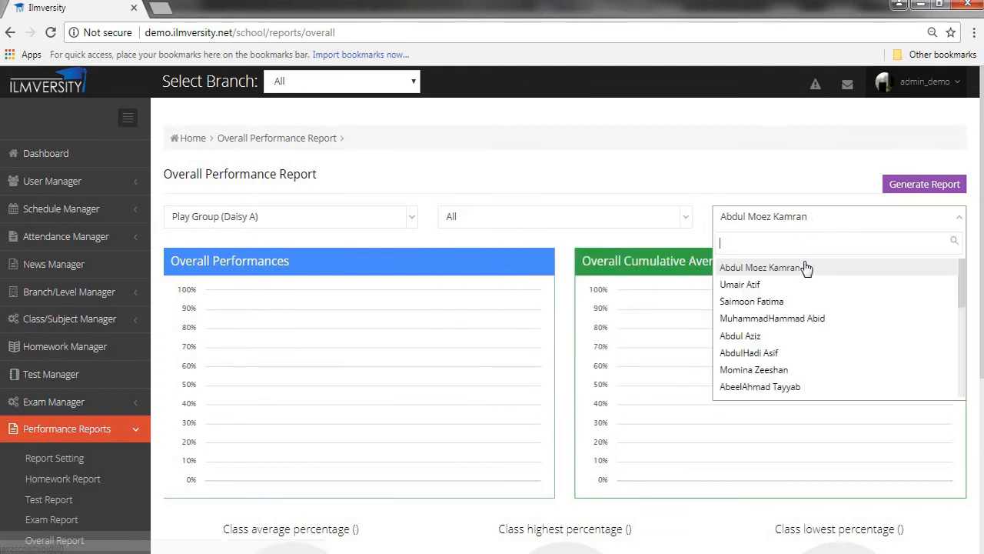
pyautogui.click(807, 286)
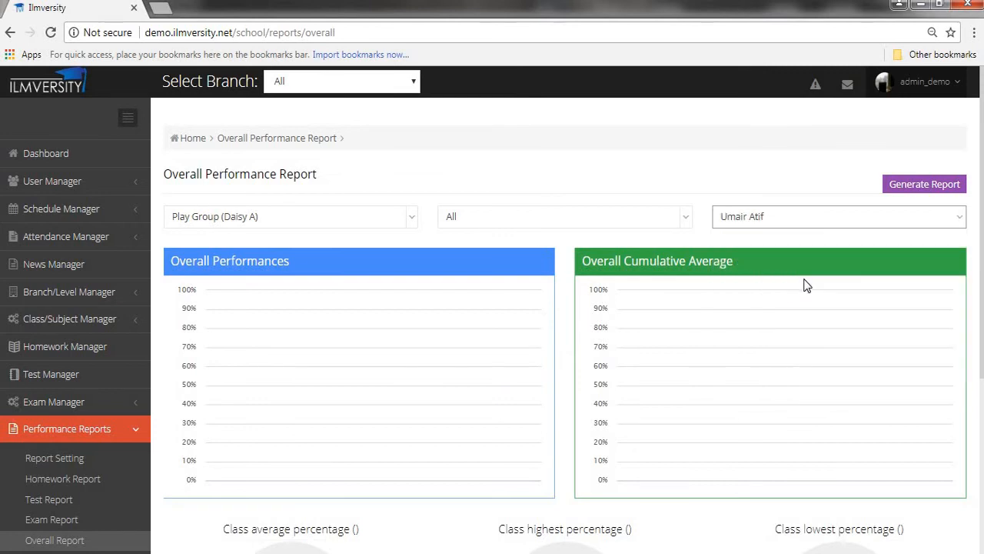
pyautogui.click(929, 182)
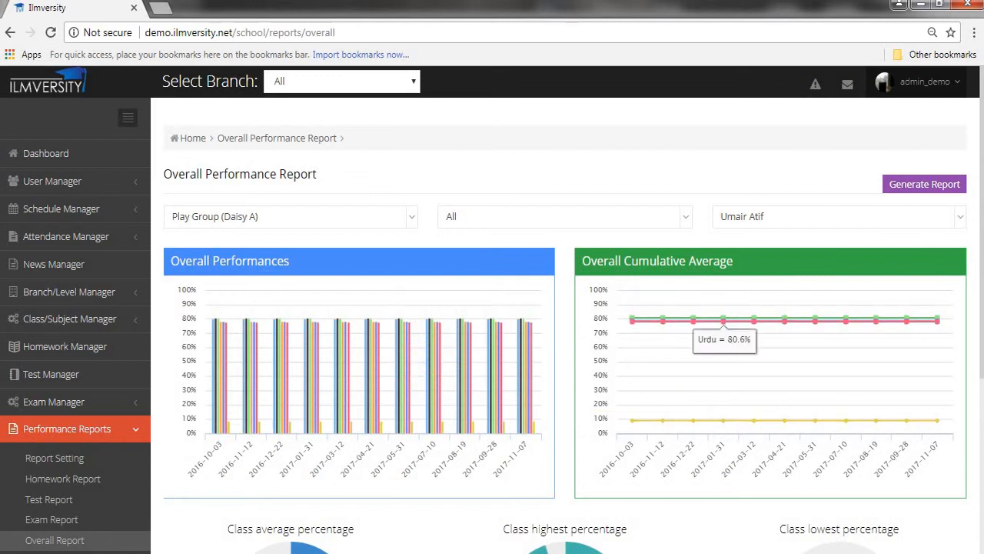
# Review the report's overall performance and cumulative average charts and the class average, highest and lowest percentages.
pyautogui.scroll(-2, 577, 408)
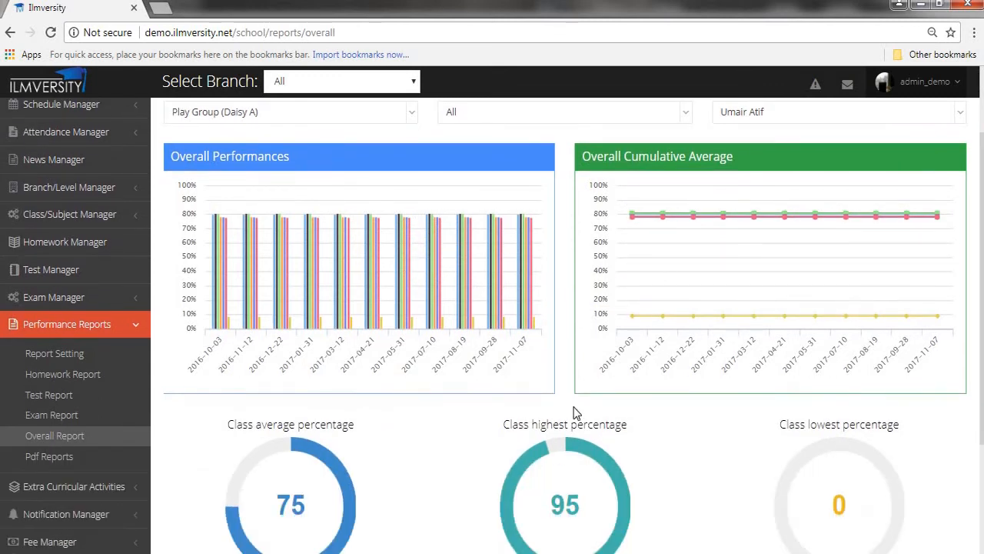
pyautogui.moveTo(981, 377); pyautogui.dragTo(981, 393)
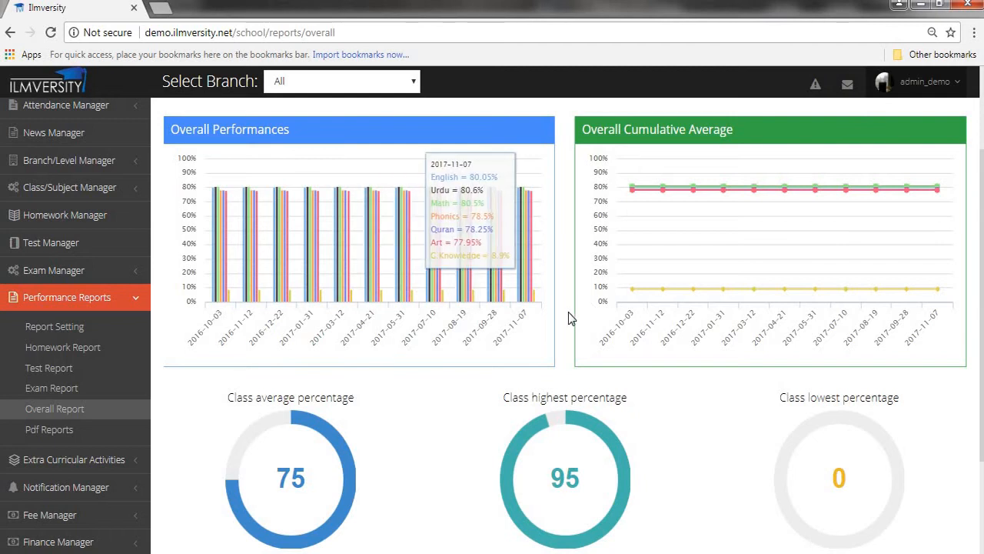
pyautogui.scroll(2, 746, 220)
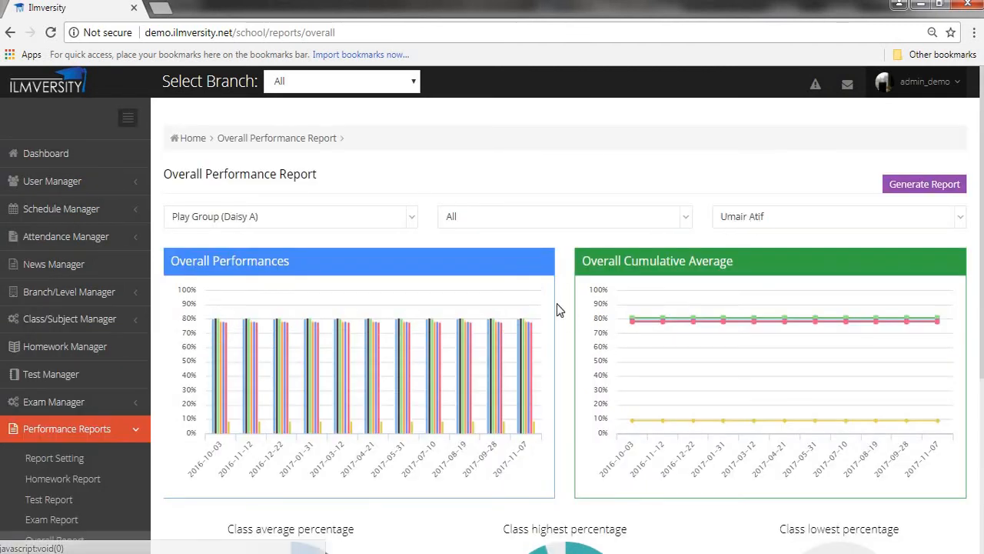
pyautogui.scroll(-3, 559, 311)
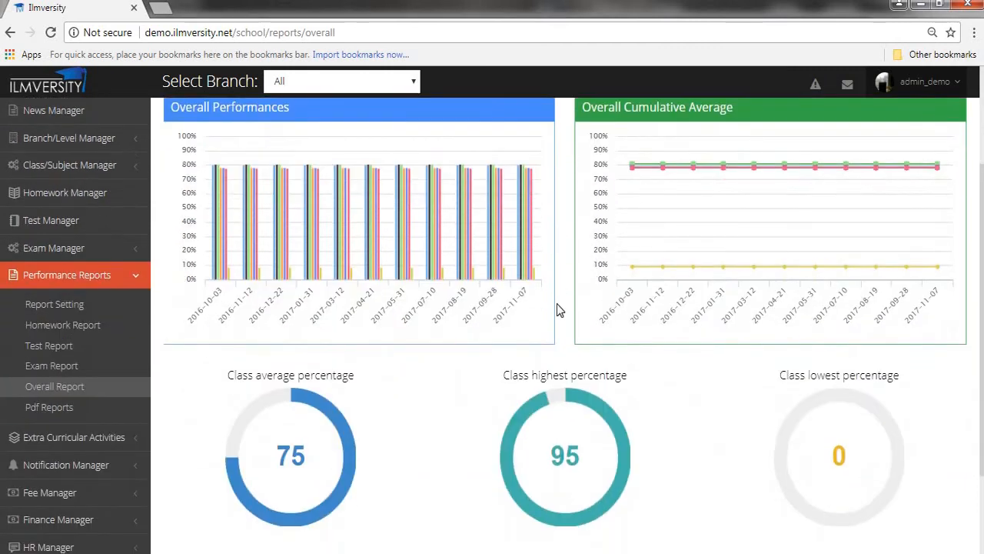
# Generate the full Term 1 marksheet PDF with logo for all students of grade 10, section 10 (A), and return to the report form.
pyautogui.click(119, 407)
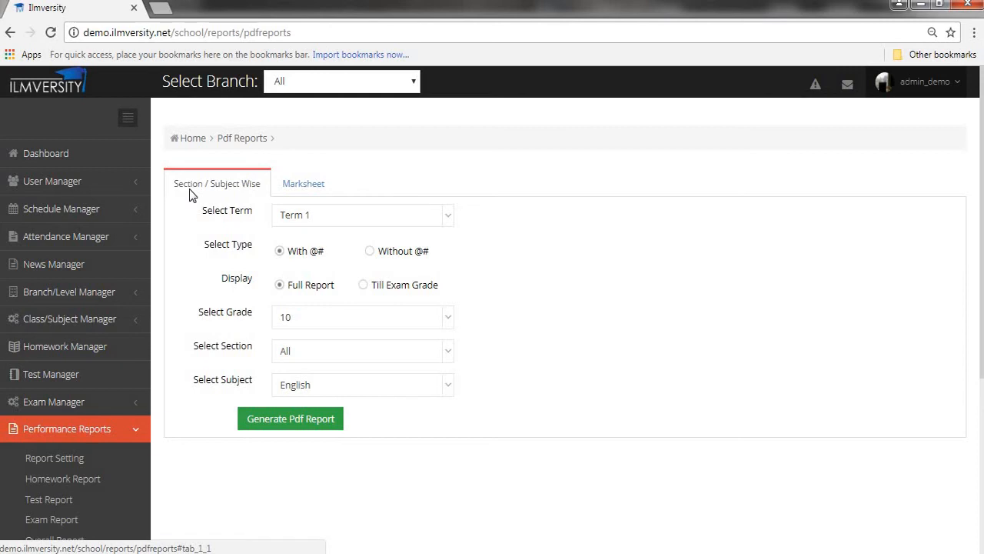
pyautogui.click(289, 188)
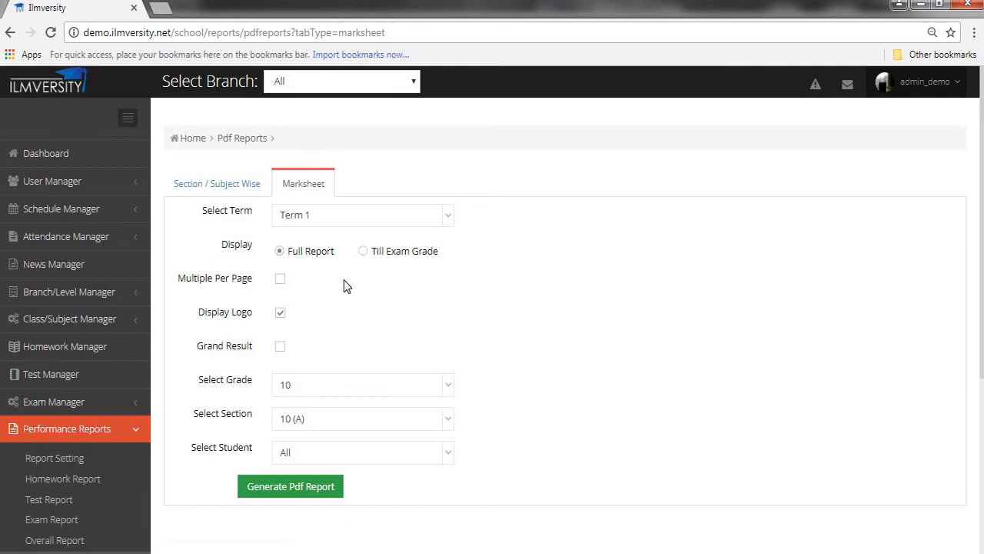
pyautogui.click(280, 281)
pyautogui.click(280, 280)
pyautogui.click(313, 492)
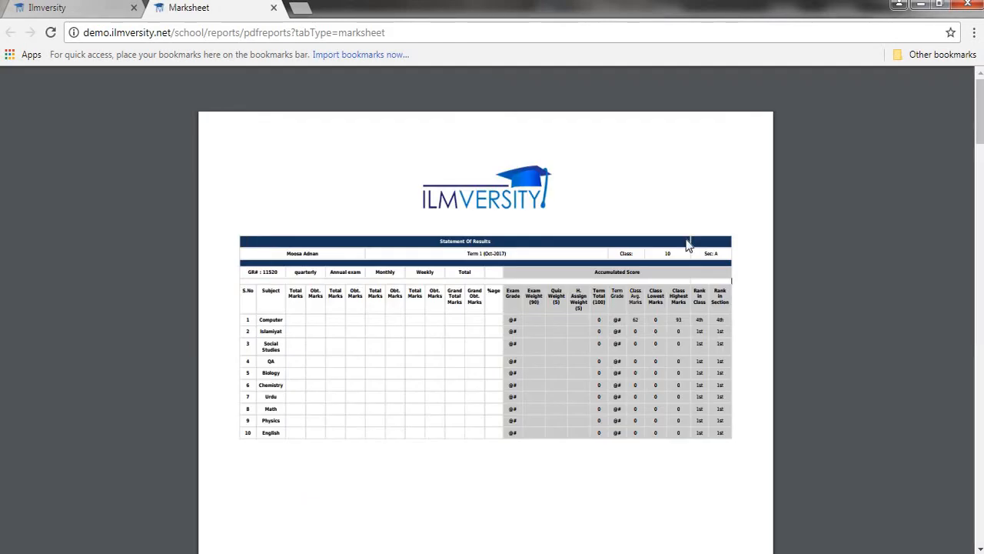
pyautogui.scroll(-4, 688, 245)
pyautogui.hotkey('ctrl', 'shift', 'Tab')
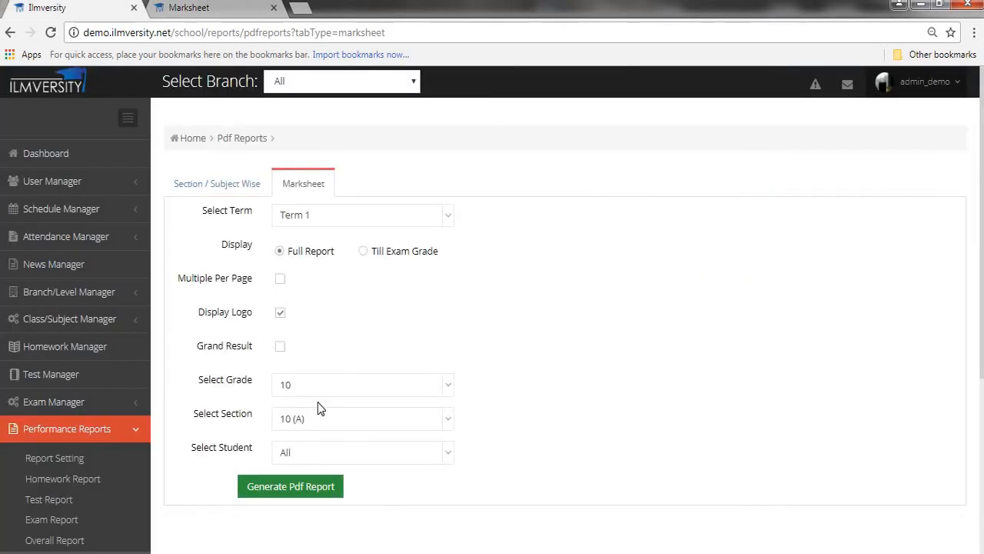
# Open the photo gallery under extra curricular activities and look over the list of events.
pyautogui.scroll(-4, 618, 341)
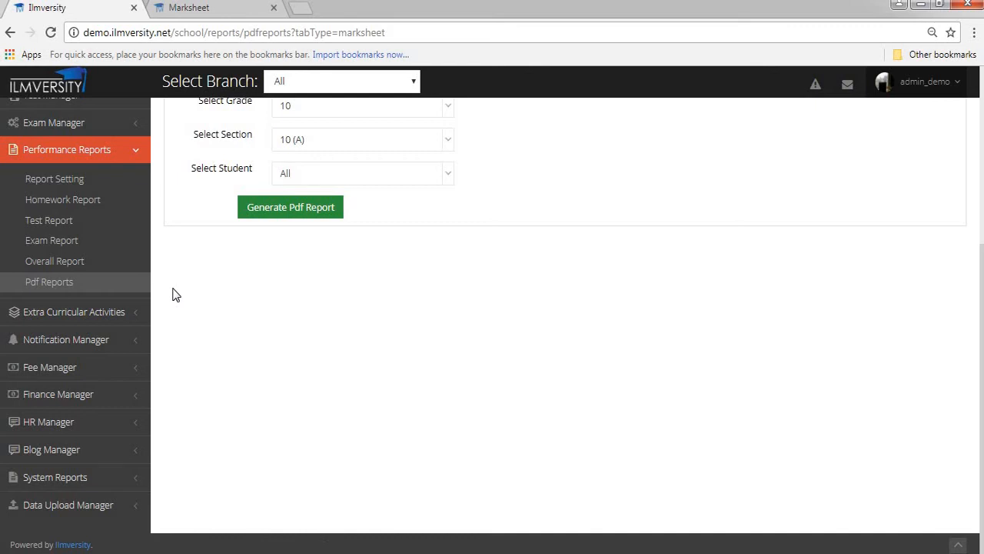
pyautogui.click(131, 317)
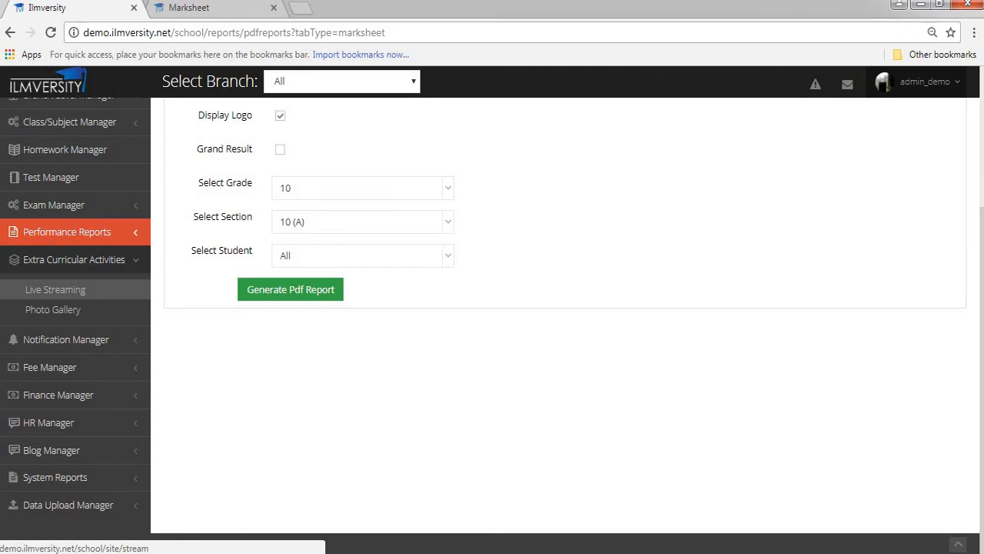
pyautogui.click(51, 309)
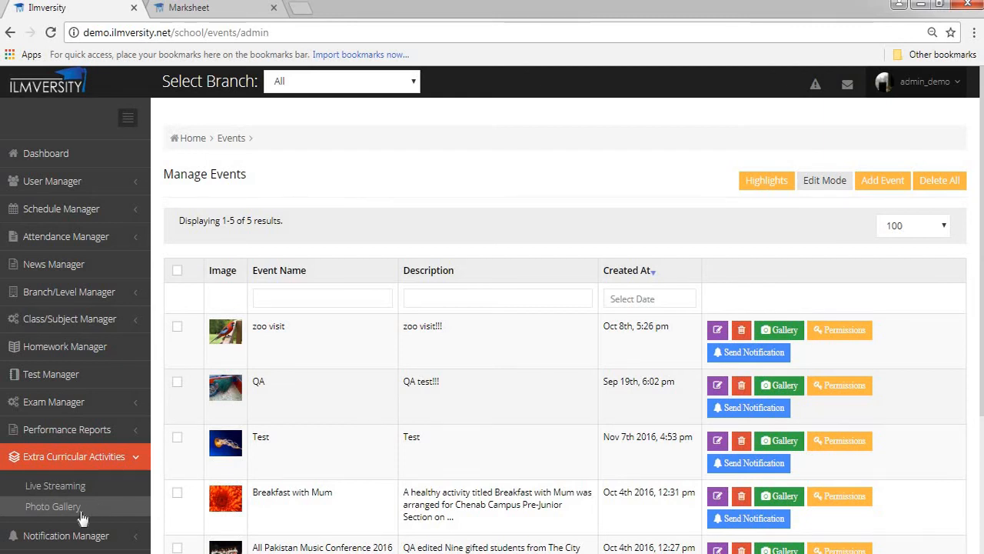
pyautogui.scroll(-1, 162, 527)
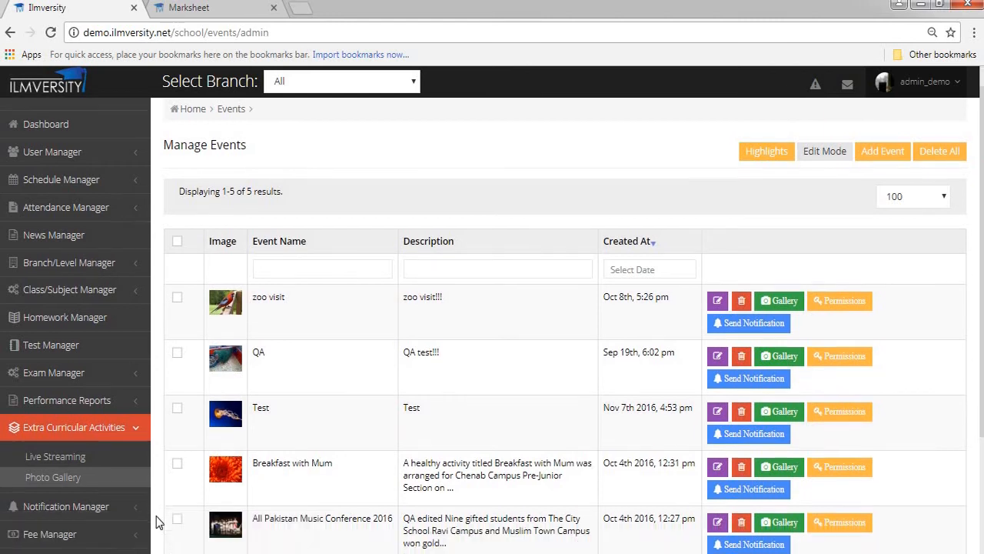
# Open the notification settings and look through the attendance, homework, test, exam, schedule, news, birthday and fee notification types.
pyautogui.scroll(-2, 114, 463)
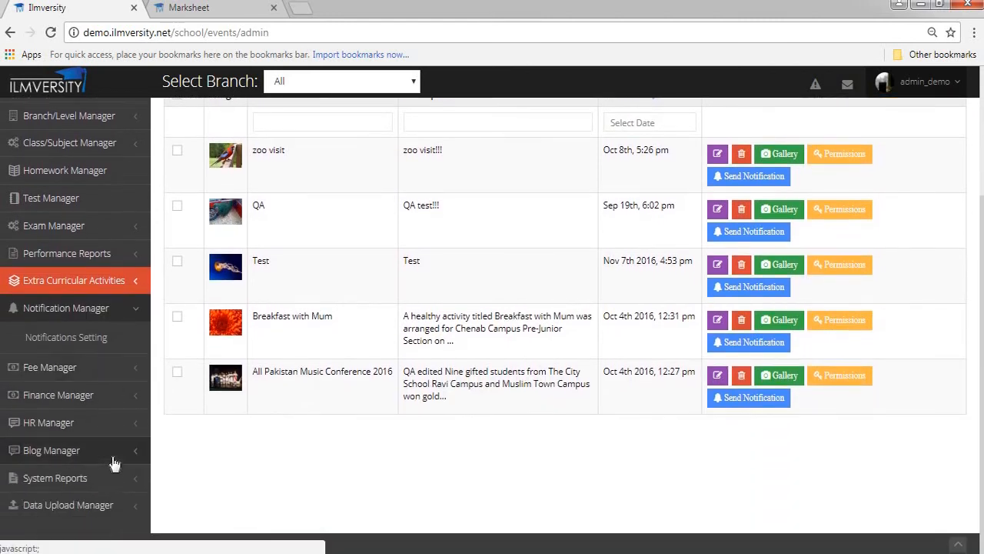
pyautogui.click(110, 339)
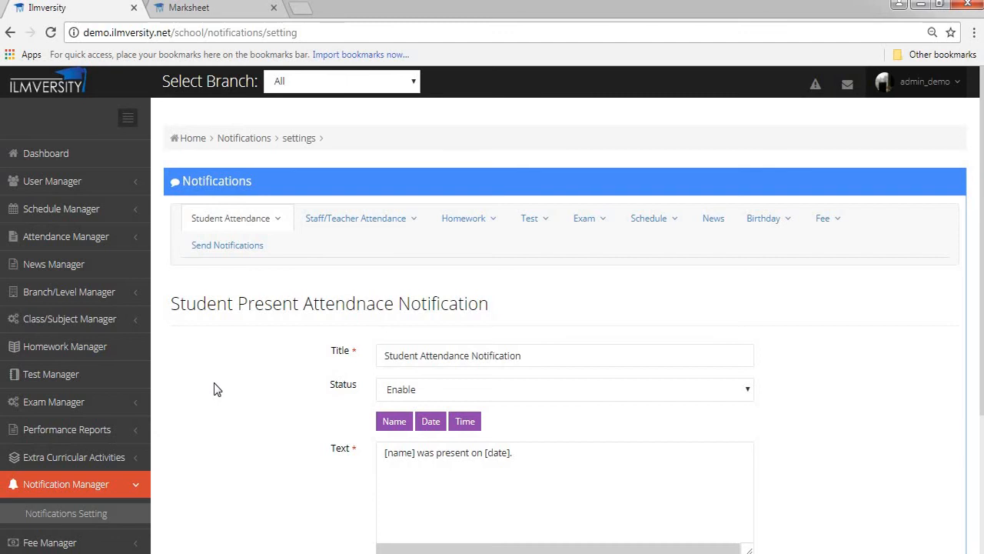
pyautogui.click(280, 220)
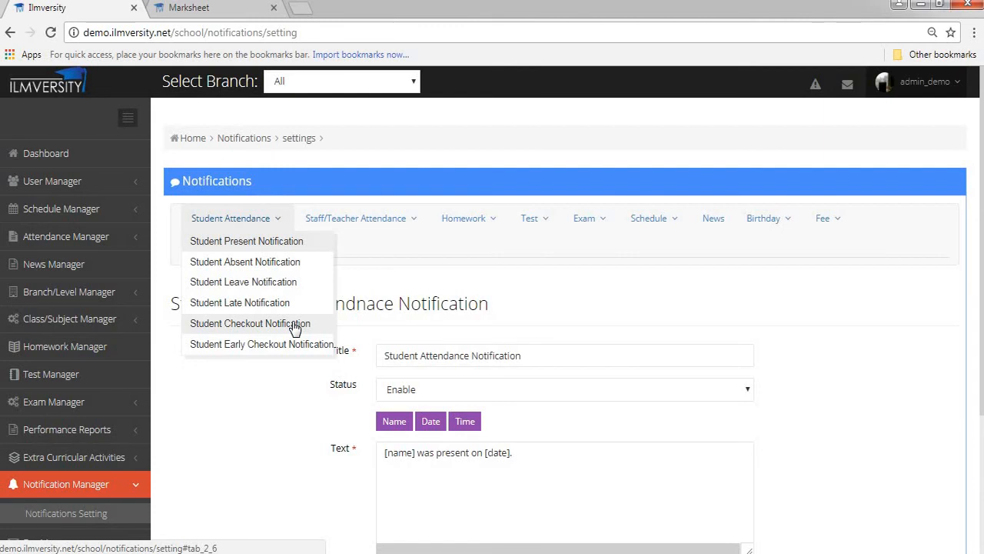
pyautogui.click(414, 223)
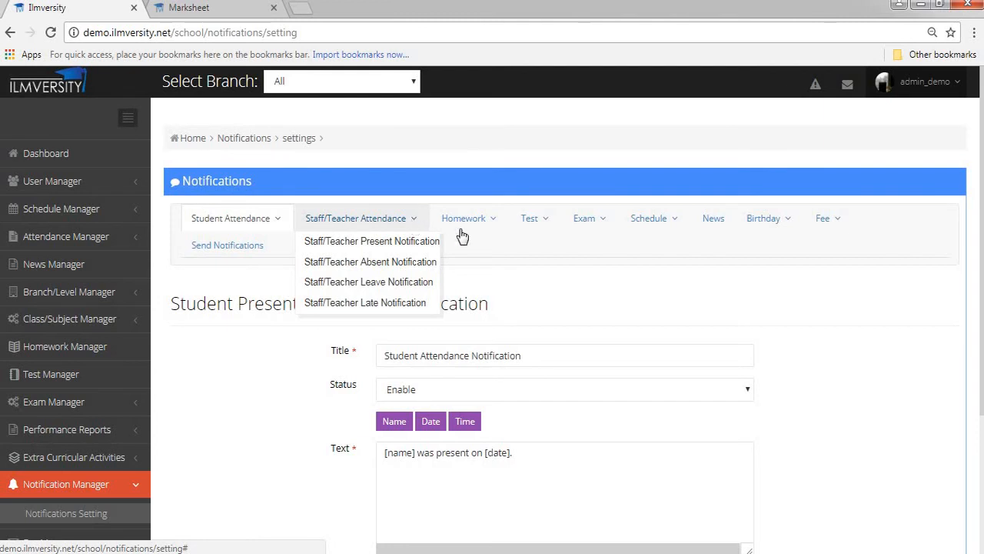
pyautogui.click(483, 222)
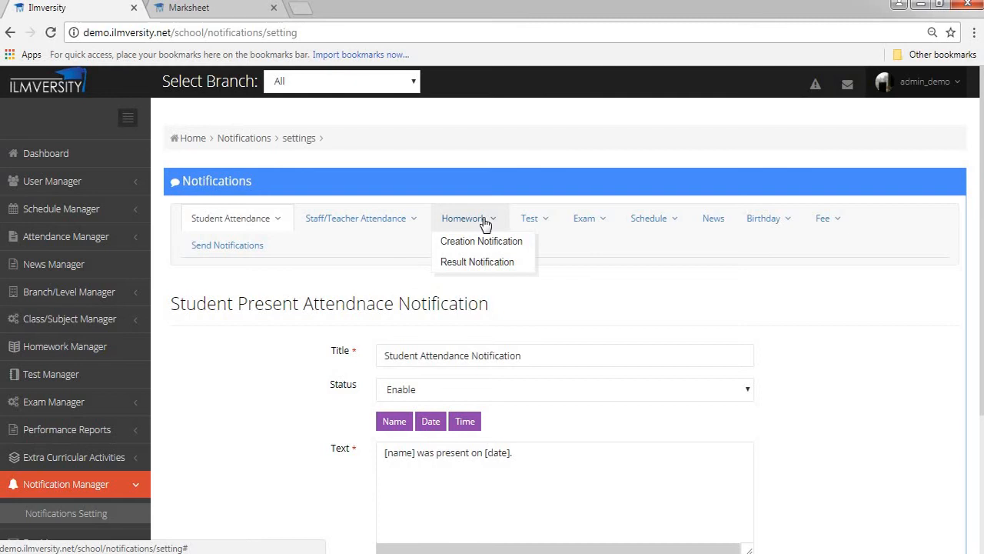
pyautogui.click(530, 222)
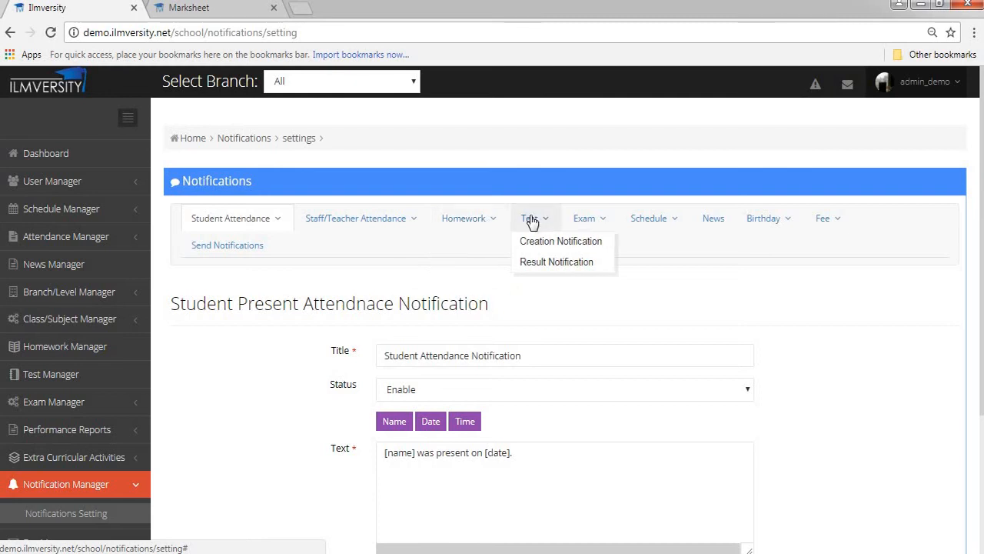
pyautogui.click(588, 223)
pyautogui.click(659, 225)
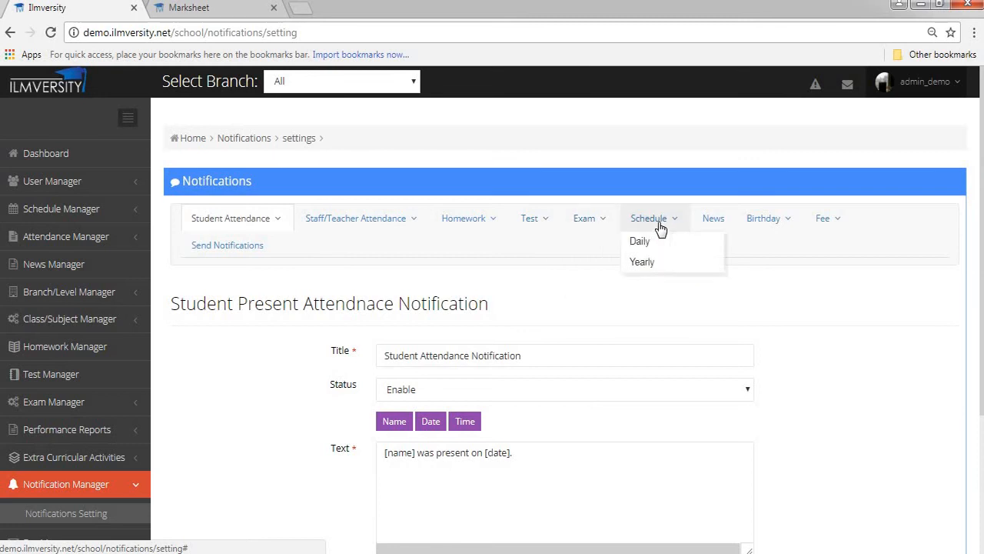
pyautogui.click(716, 222)
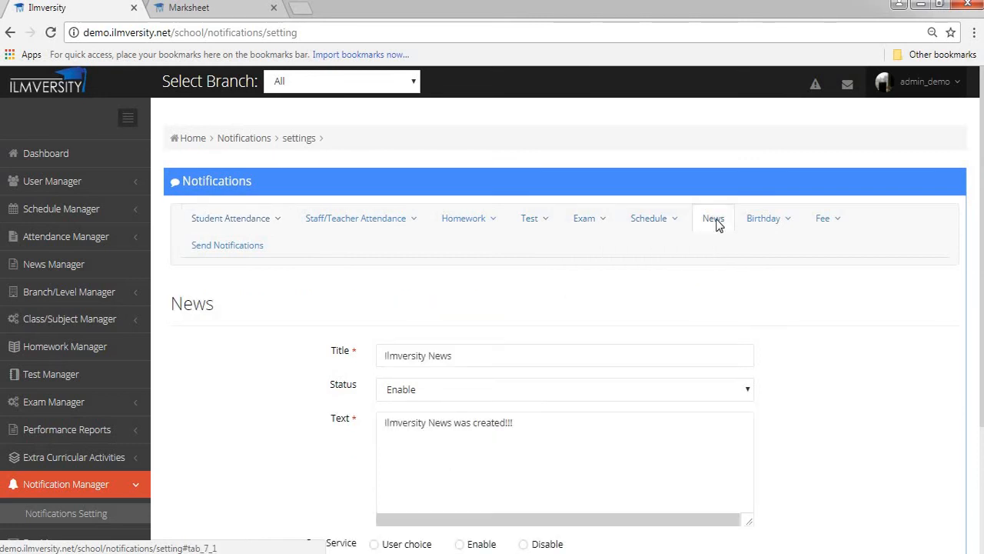
pyautogui.click(773, 223)
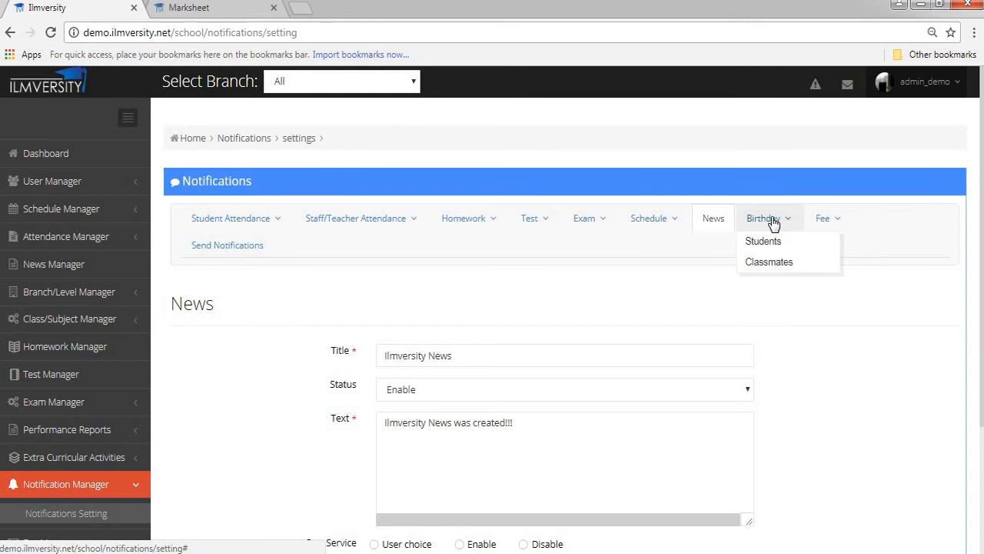
pyautogui.click(825, 221)
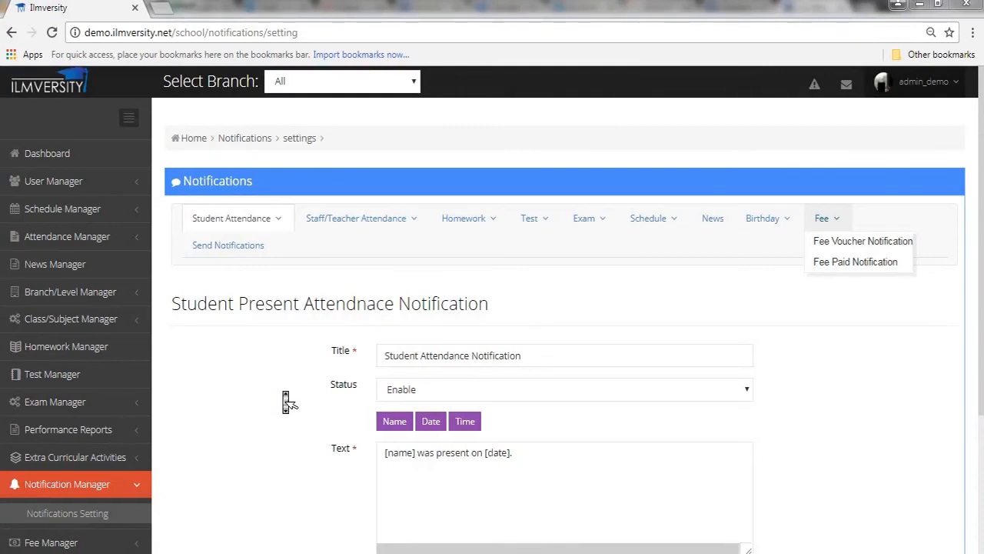
# Open the fee collection list and examine the options for sending voucher notifications and printing vouchers.
pyautogui.click(113, 546)
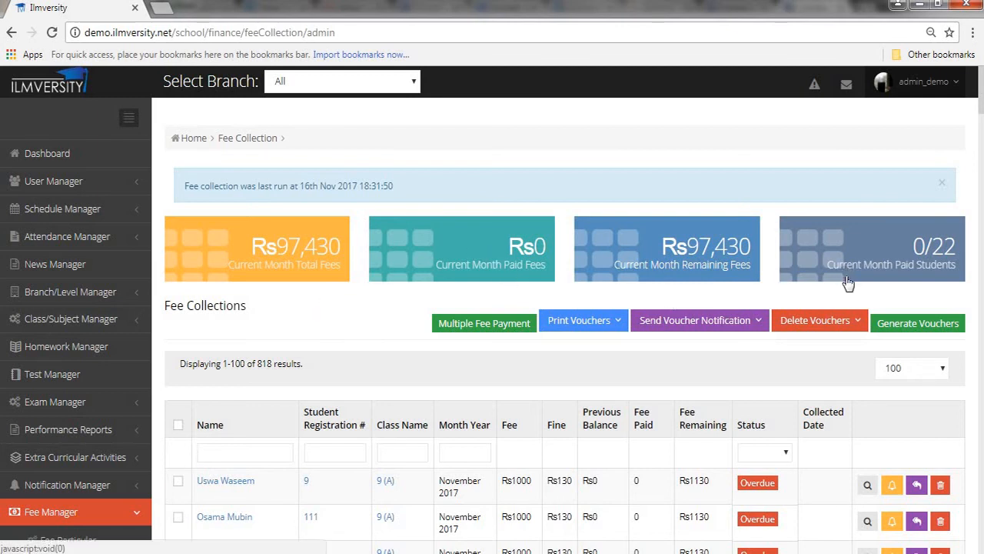
pyautogui.scroll(-1, 848, 283)
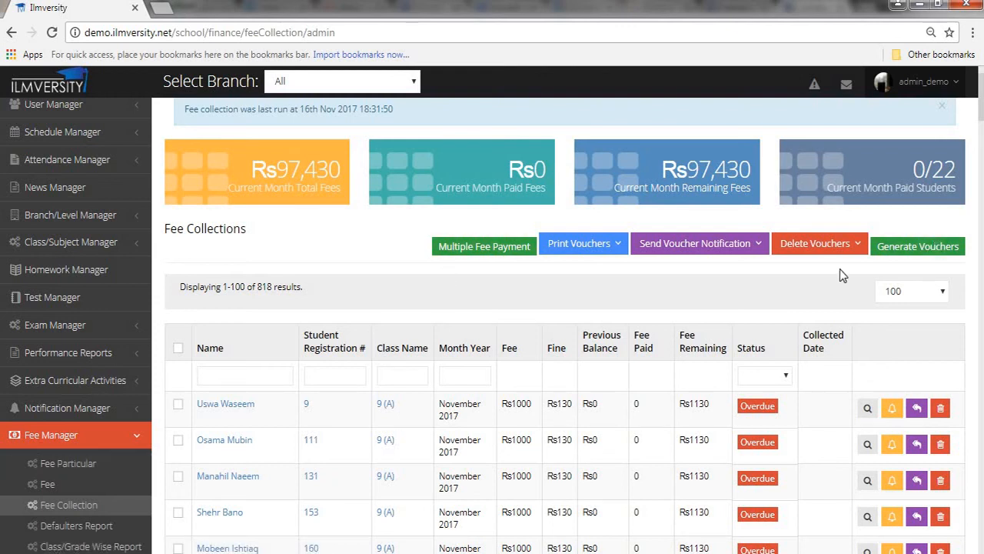
pyautogui.click(758, 245)
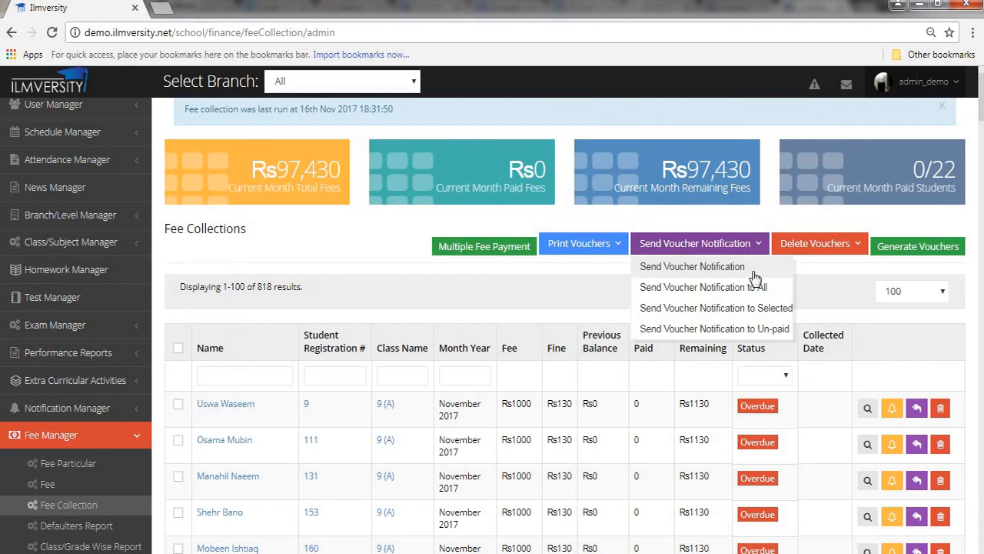
pyautogui.click(620, 246)
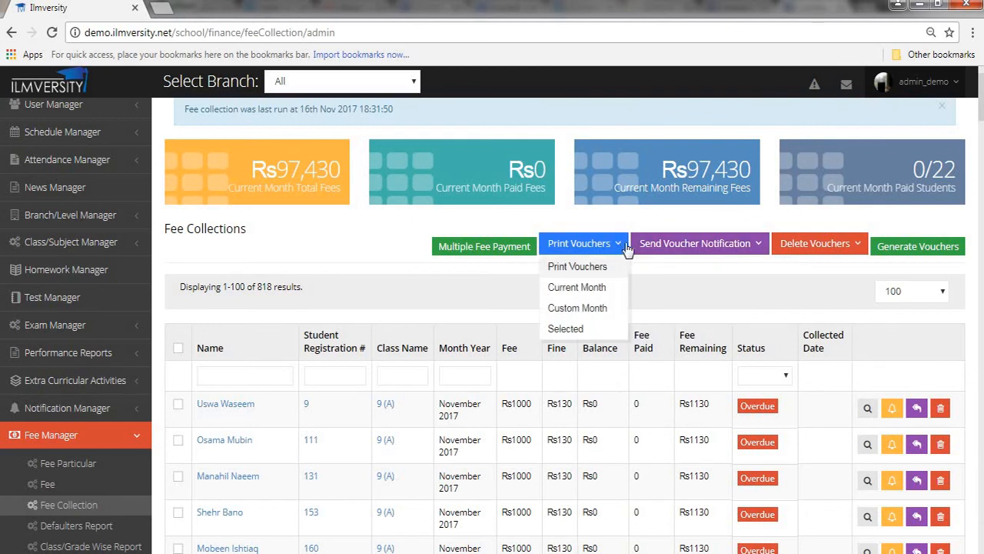
pyautogui.click(486, 269)
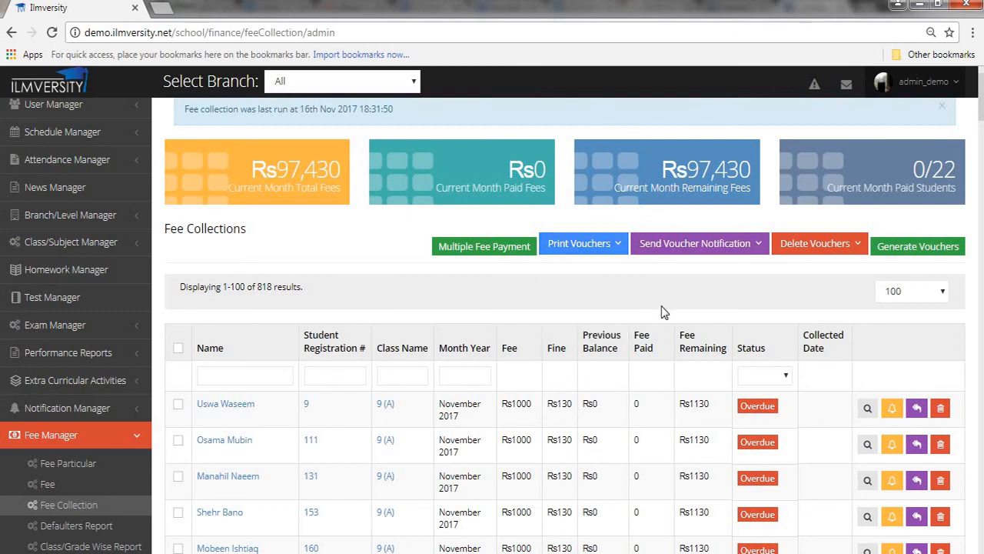
# Open the November 2017 fee voucher of the first 9 (A) student and record the full fee payment of Rs 1130.
pyautogui.scroll(-1, 665, 312)
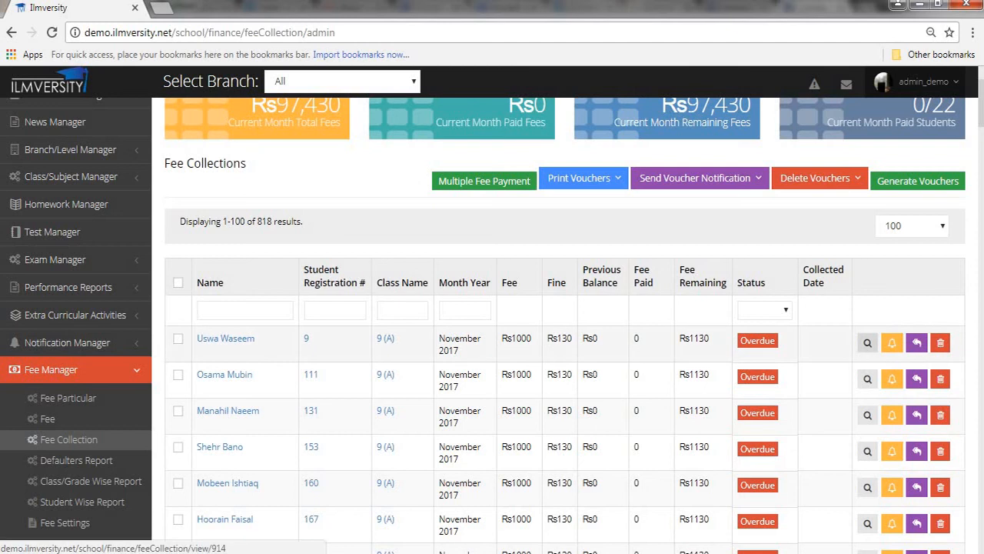
pyautogui.click(868, 344)
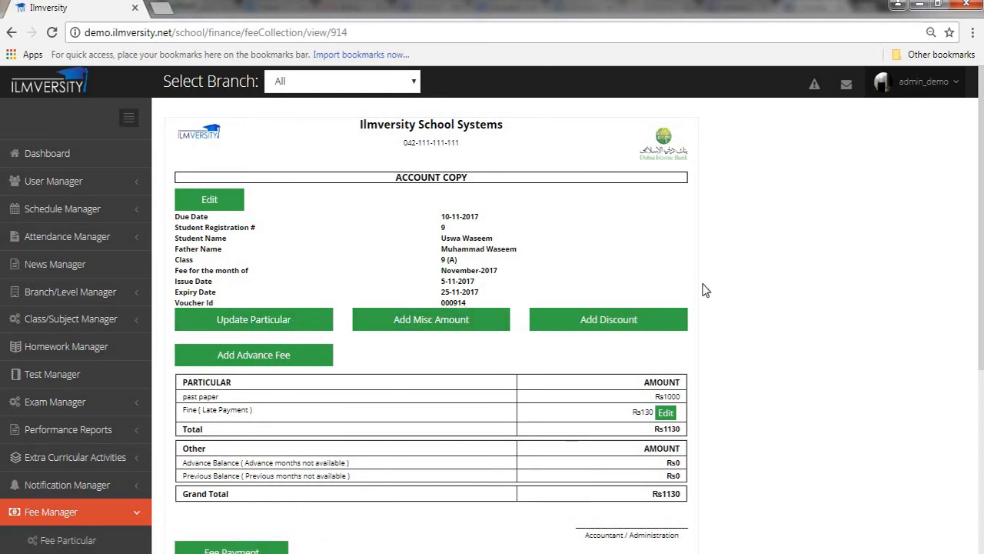
pyautogui.scroll(-1, 426, 341)
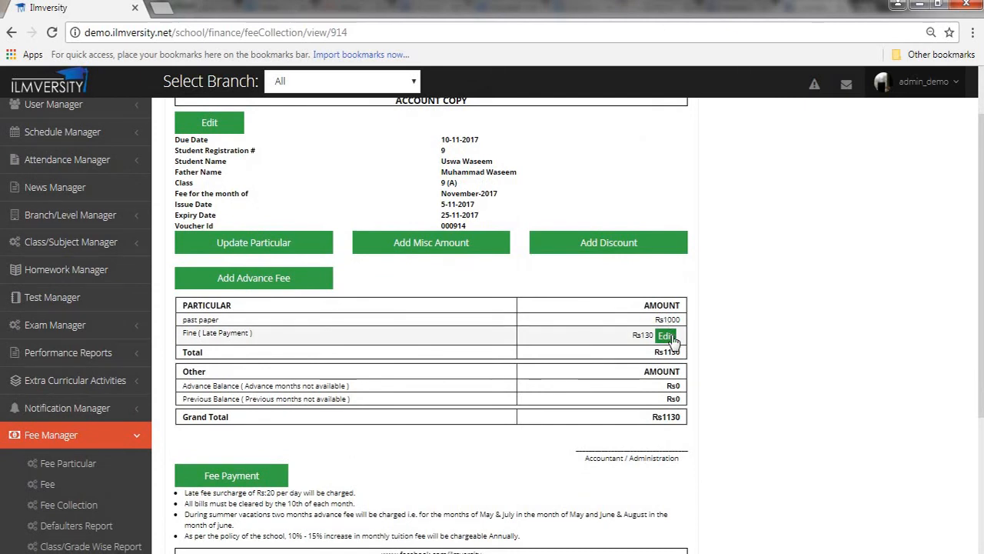
pyautogui.click(270, 477)
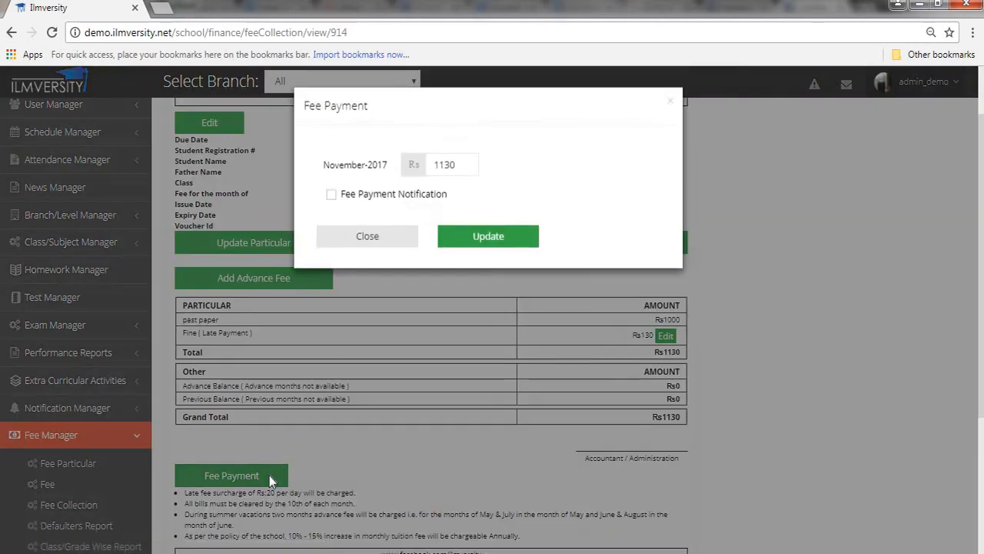
pyautogui.click(471, 235)
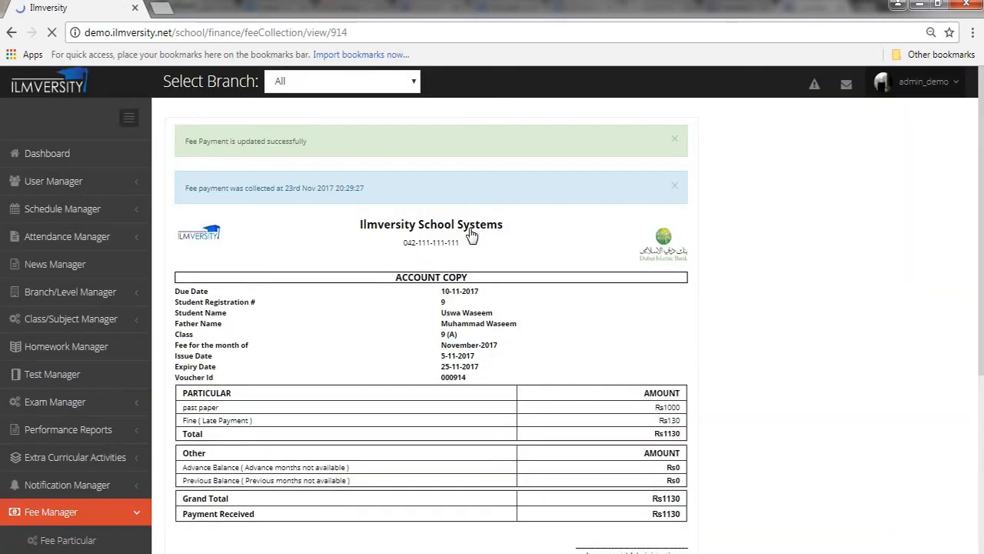
pyautogui.scroll(-2, 605, 327)
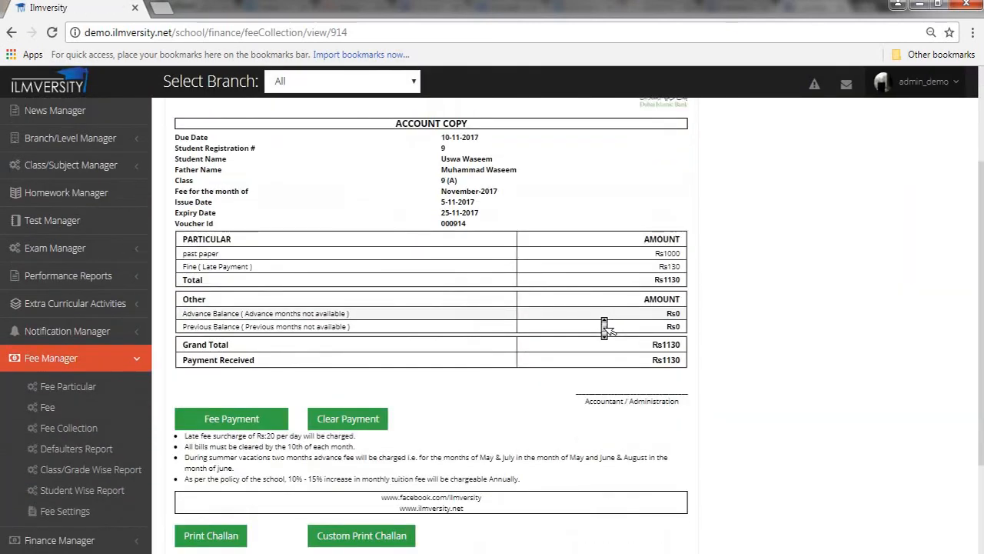
pyautogui.scroll(-1, 605, 327)
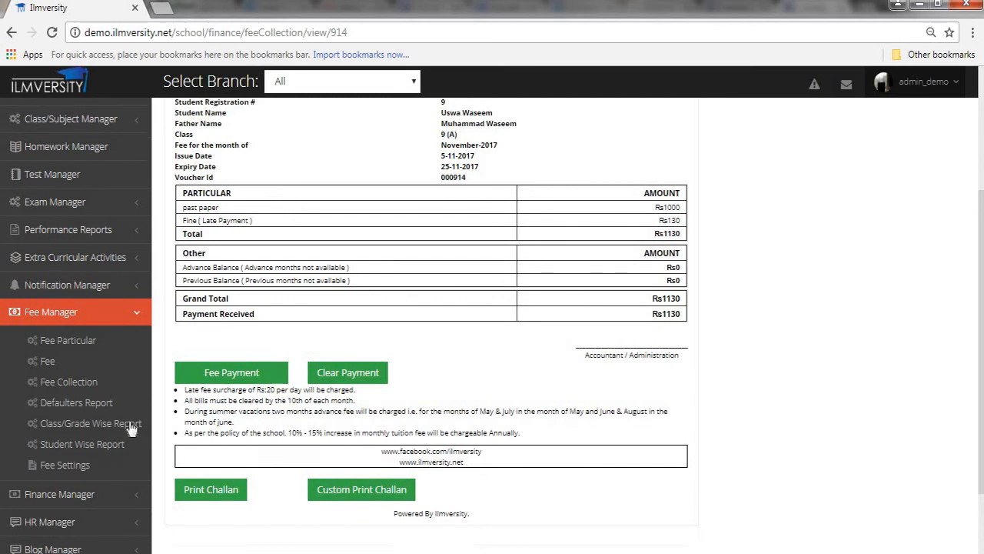
# Return to the fee collection list and check the status and collected date of the first student's voucher.
pyautogui.scroll(-1, 132, 428)
pyautogui.click(118, 350)
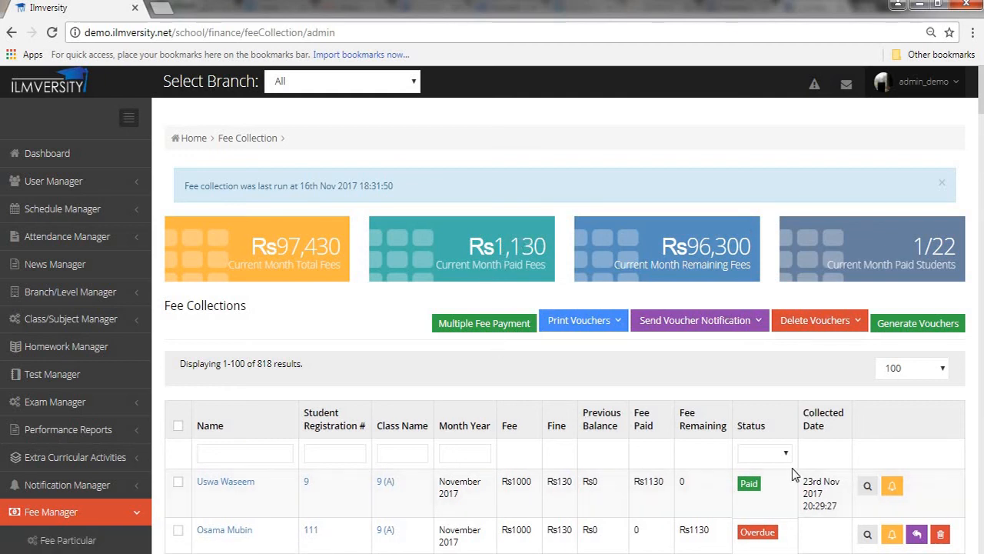
pyautogui.scroll(-2, 451, 220)
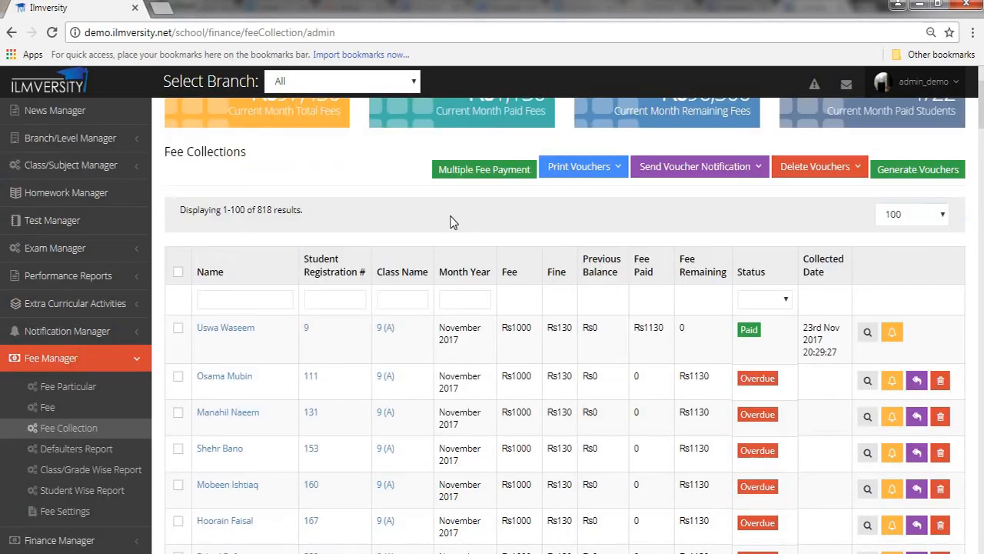
# Open the fee settings and look through the fine settings, fee voucher dynamic entities and fee voucher content.
pyautogui.click(124, 508)
pyautogui.scroll(1, 463, 159)
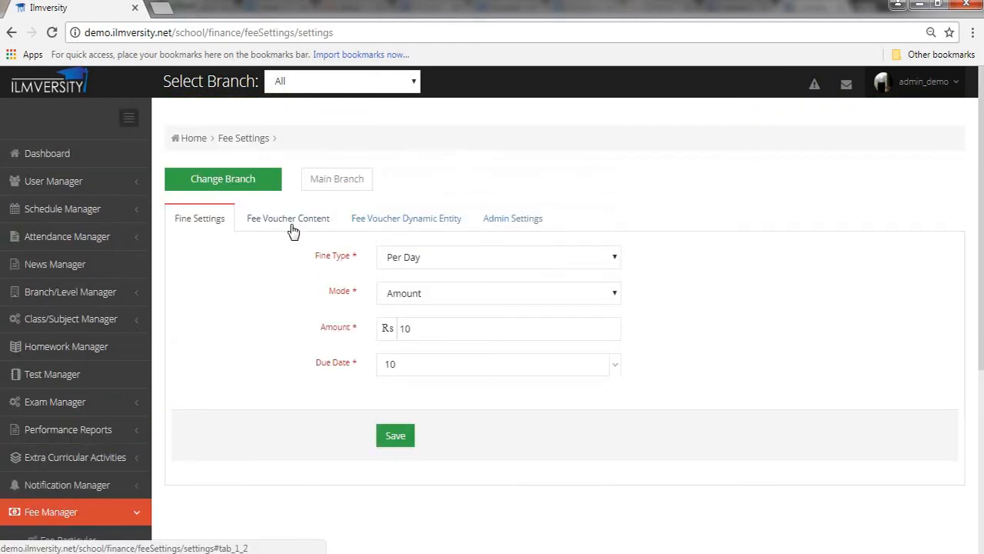
pyautogui.click(449, 218)
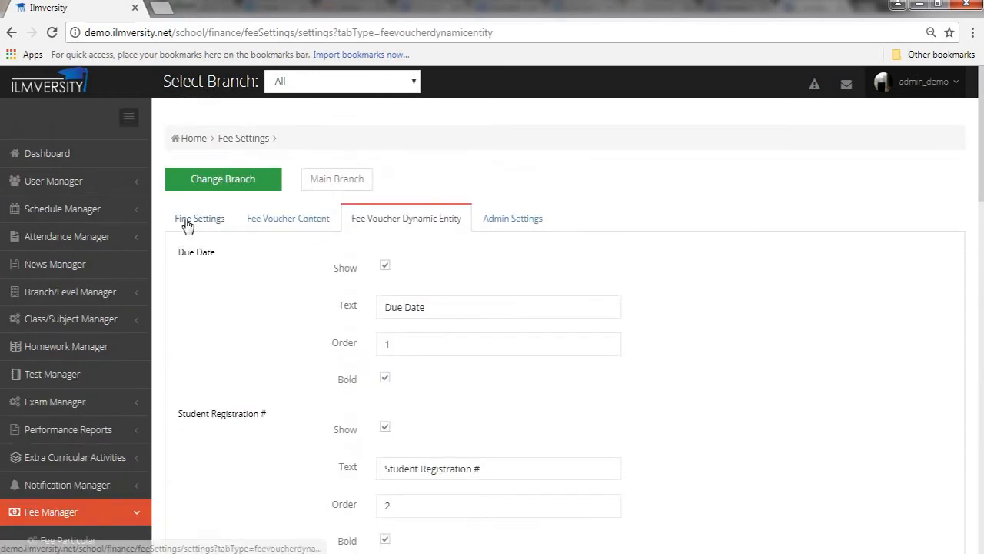
pyautogui.click(259, 222)
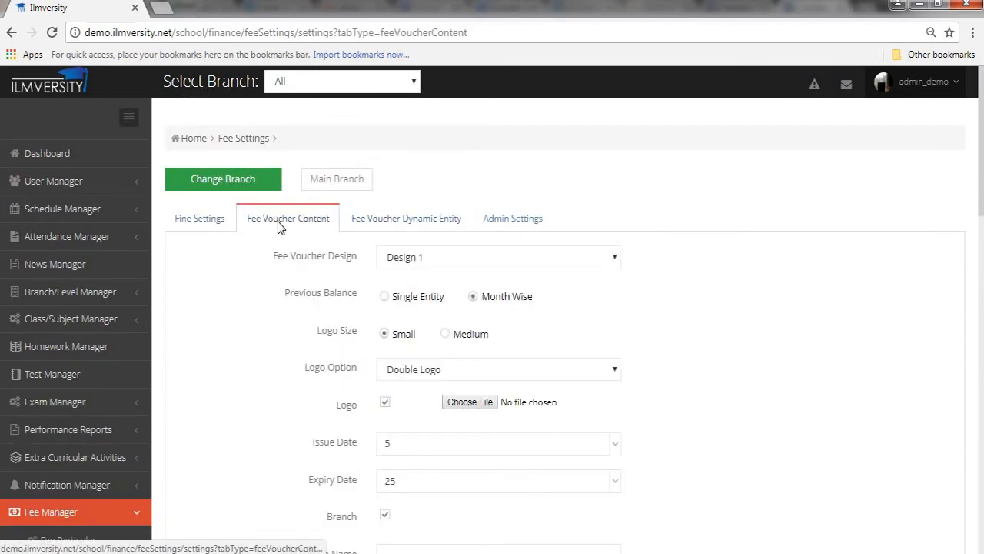
pyautogui.scroll(-9, 406, 306)
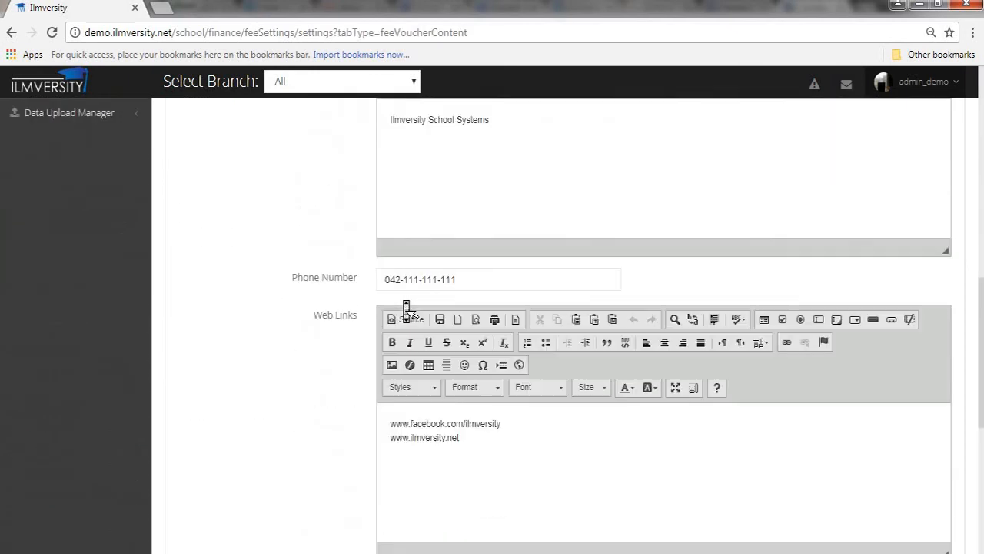
pyautogui.scroll(5, 406, 253)
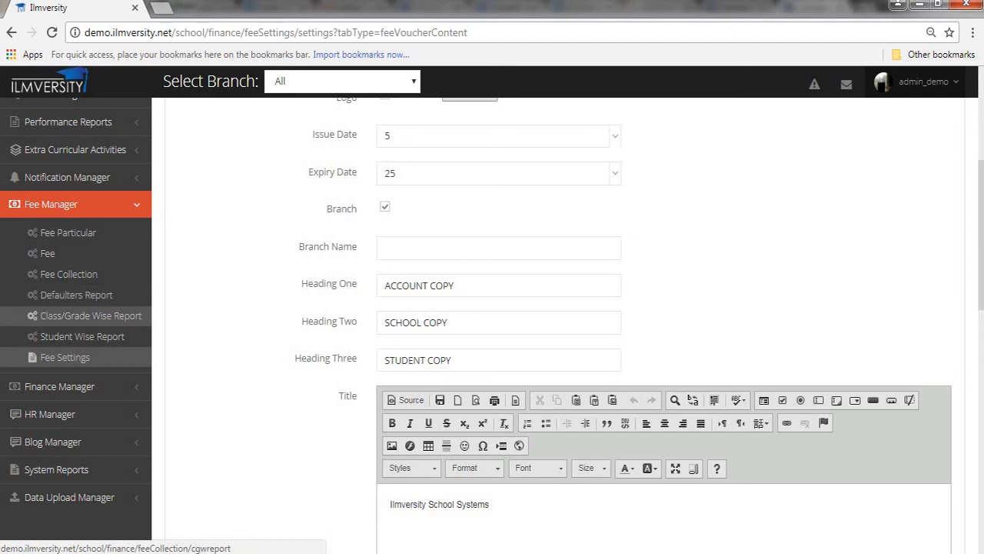
# Open the student wise fee report and look over each student's balance, total fee and payment status.
pyautogui.click(105, 348)
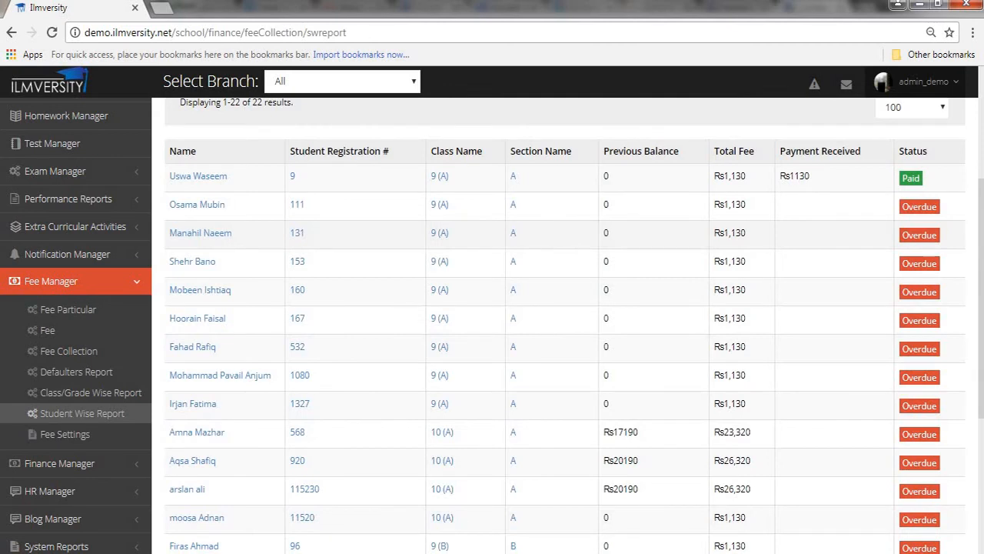
pyautogui.scroll(-3, 578, 250)
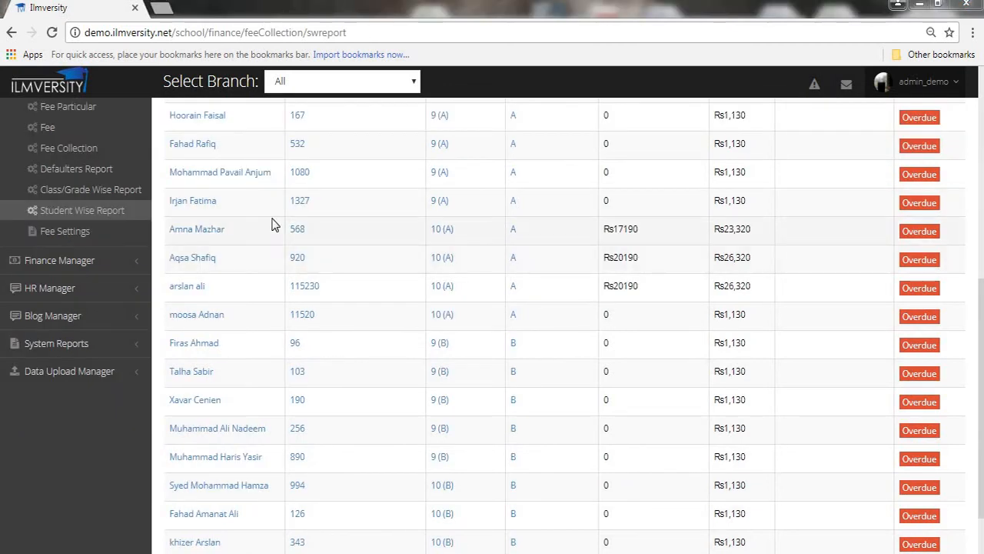
# Generate the income report in the finance manager for all months of 2017.
pyautogui.click(127, 262)
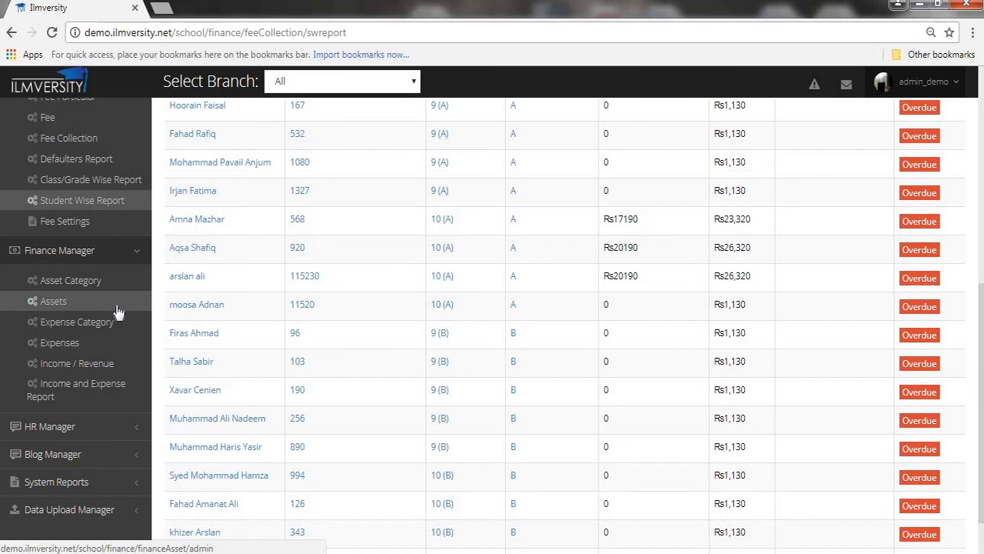
pyautogui.click(105, 368)
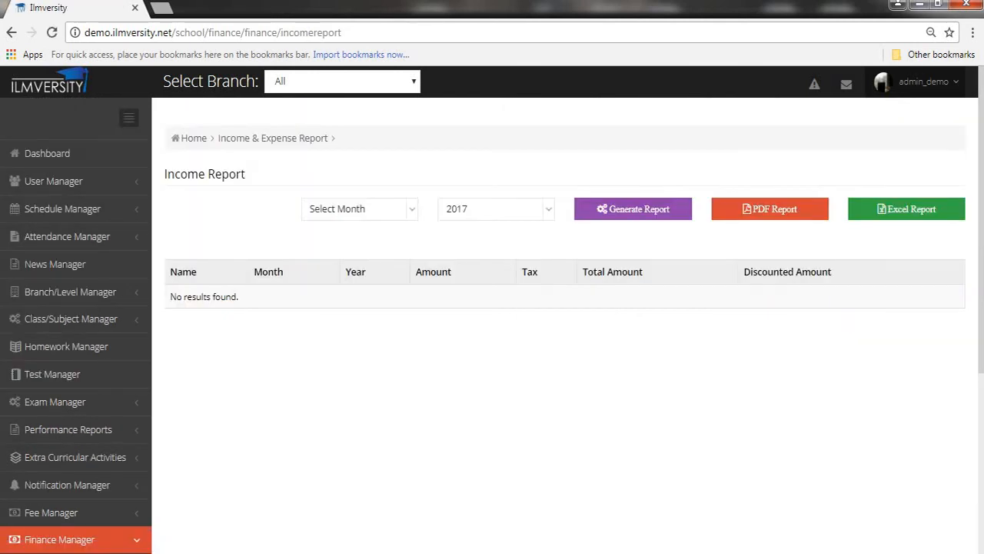
pyautogui.click(357, 209)
pyautogui.click(378, 279)
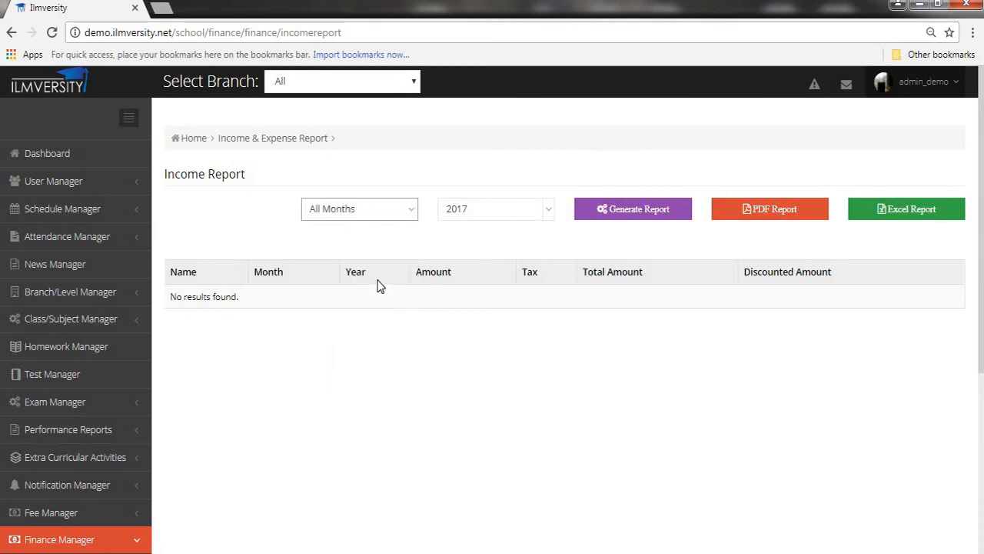
pyautogui.click(632, 213)
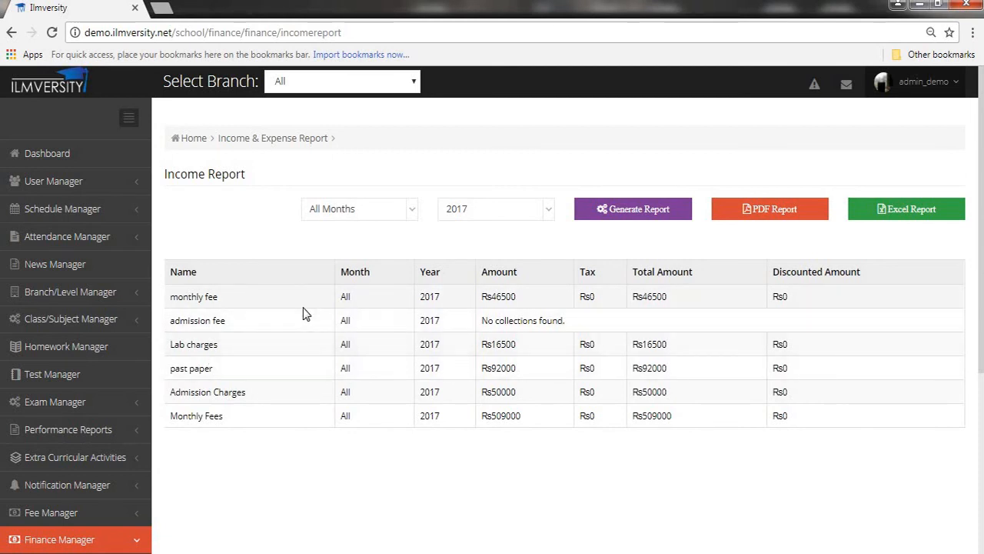
# Open the income and expense report, review the monthly figures for 2017 and display them as a report graph.
pyautogui.scroll(-4, 302, 314)
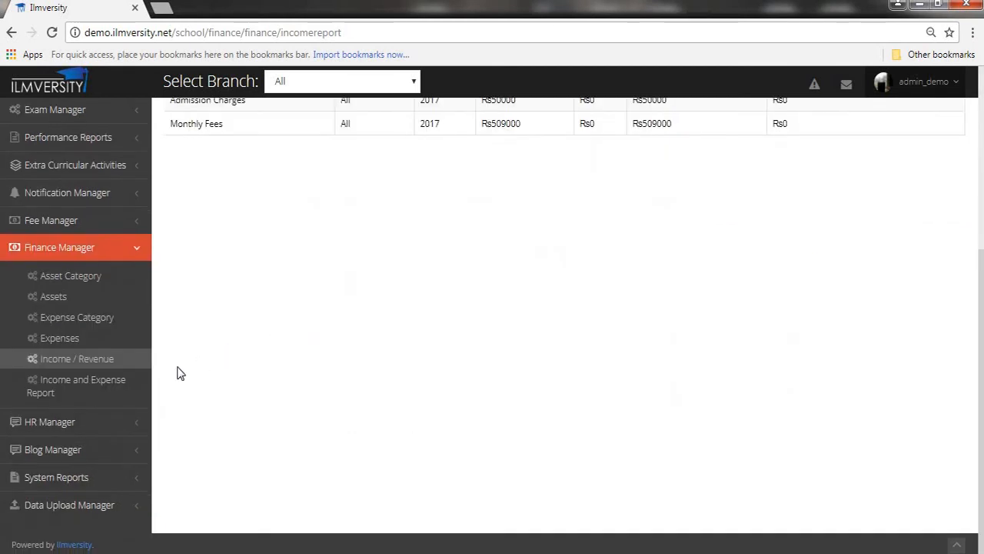
pyautogui.click(132, 382)
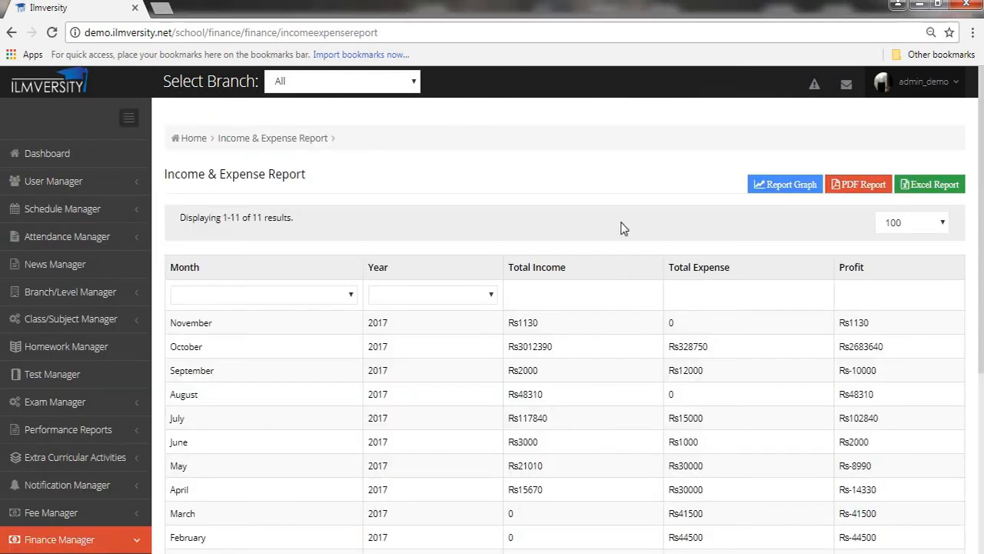
pyautogui.scroll(-2, 615, 275)
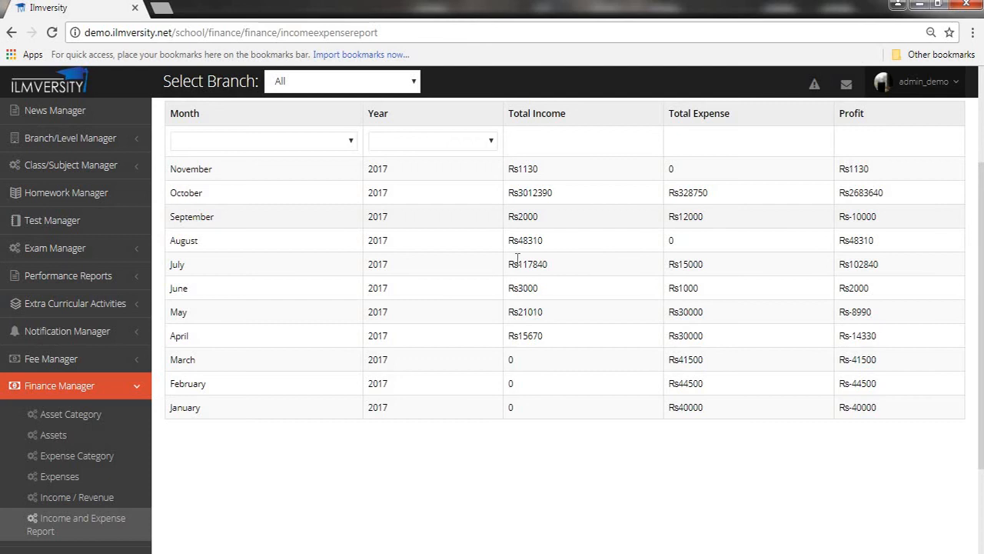
pyautogui.scroll(1, 692, 277)
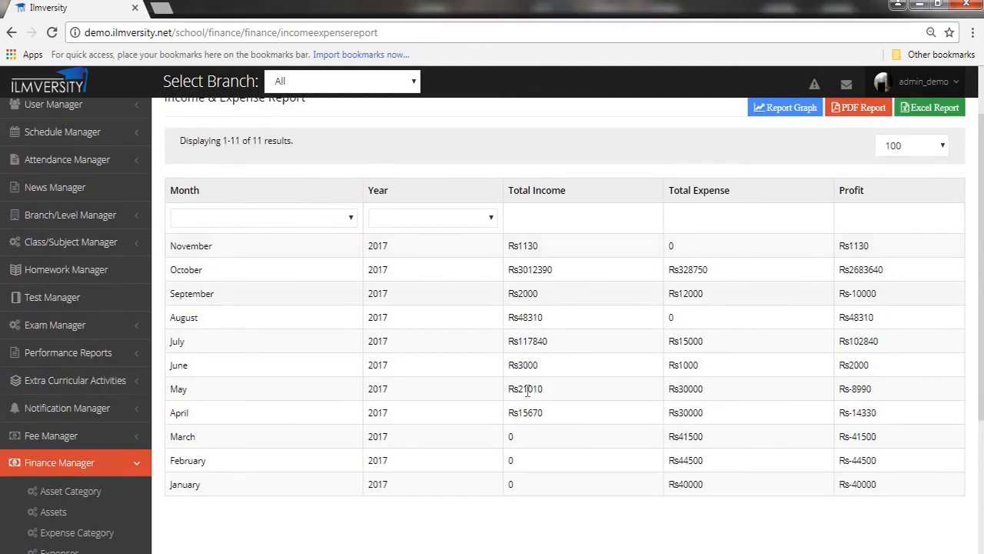
pyautogui.click(785, 115)
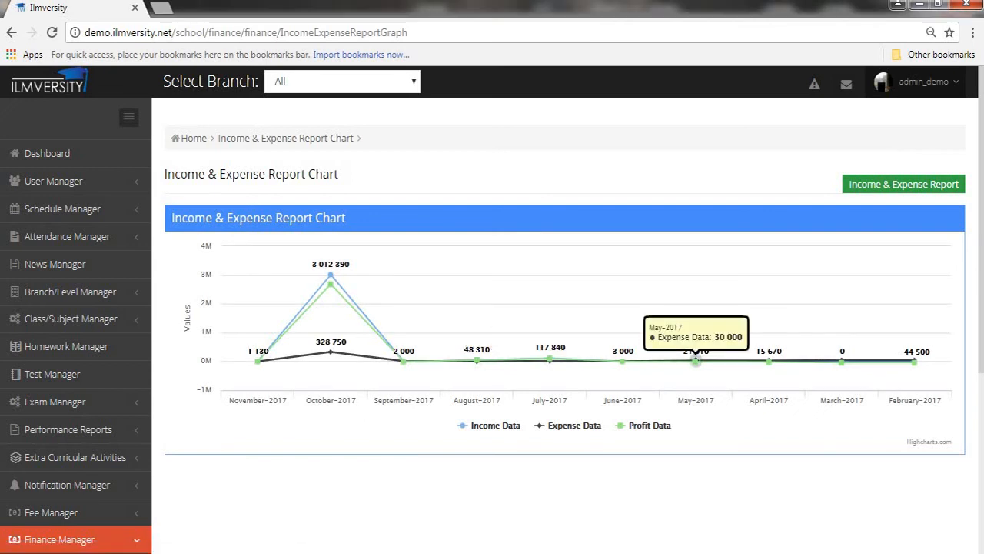
# Open the HR salary records, generate the current month's payslips and look over the resulting list.
pyautogui.scroll(-4, 800, 292)
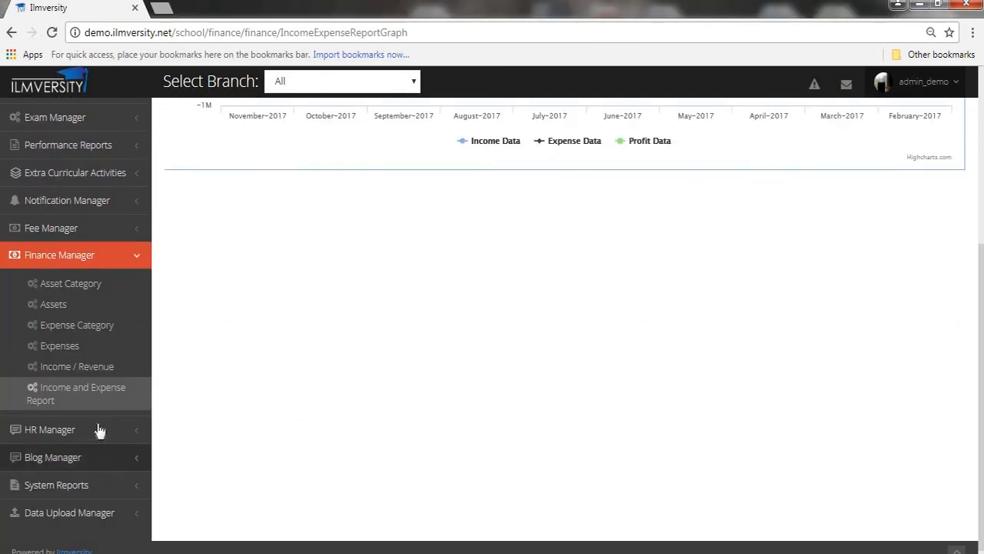
pyautogui.click(99, 431)
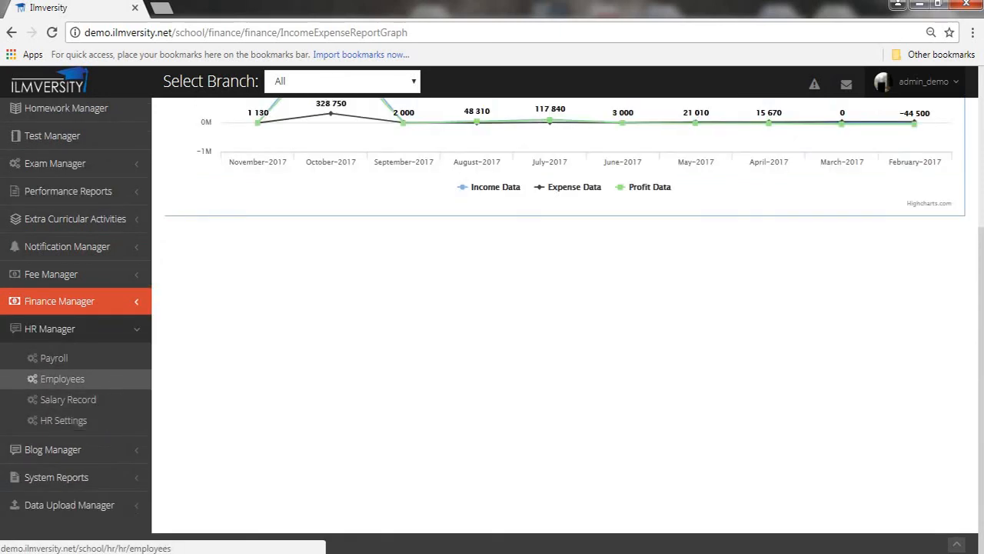
pyautogui.click(113, 398)
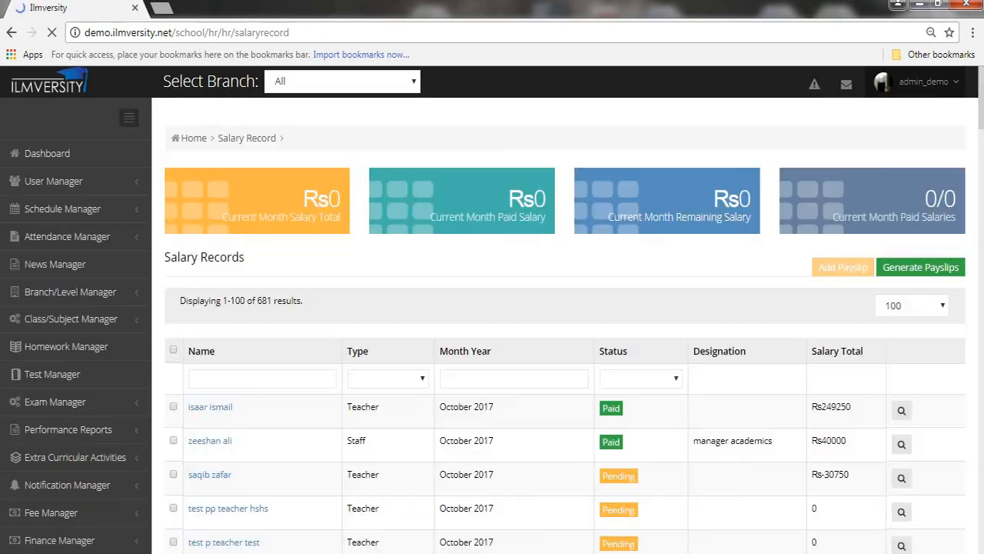
pyautogui.click(919, 283)
pyautogui.click(553, 115)
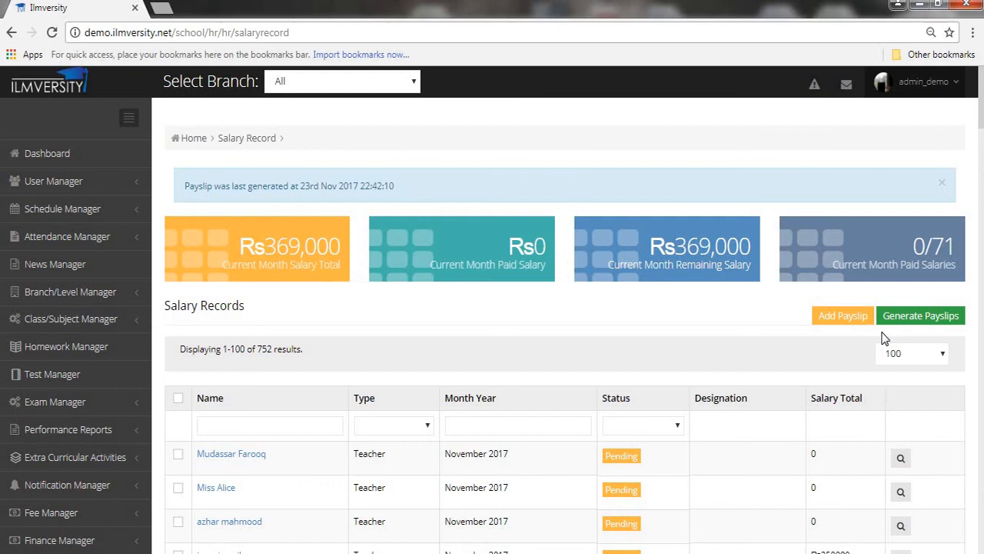
pyautogui.scroll(-3, 780, 380)
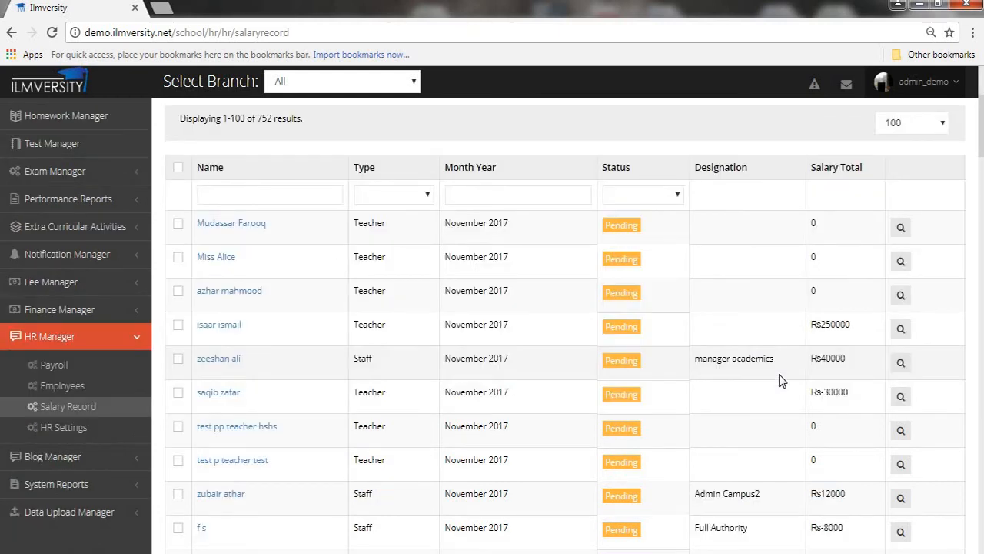
pyautogui.scroll(3, 780, 380)
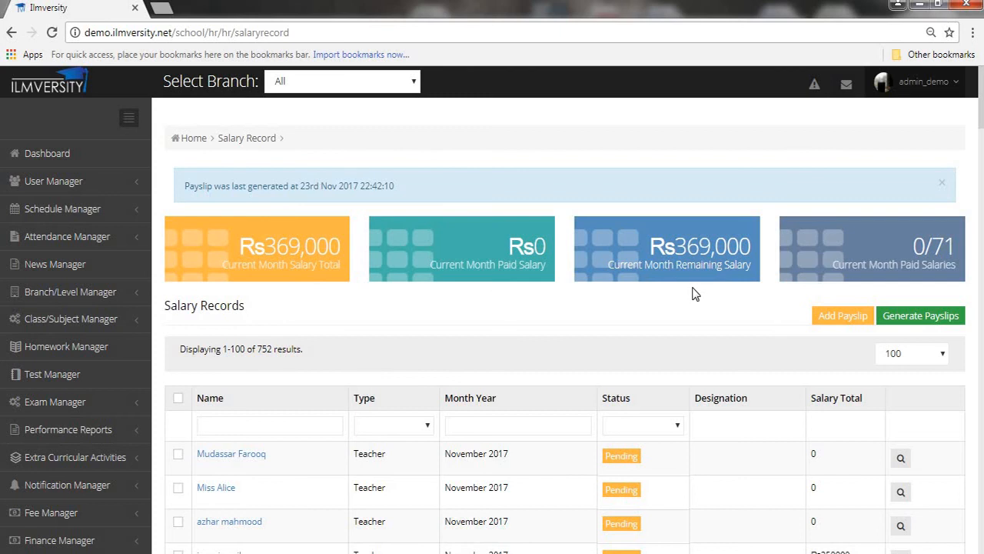
# Open the November 2017 payslip of the manager academics staff member and mark it as paid.
pyautogui.scroll(-4, 661, 308)
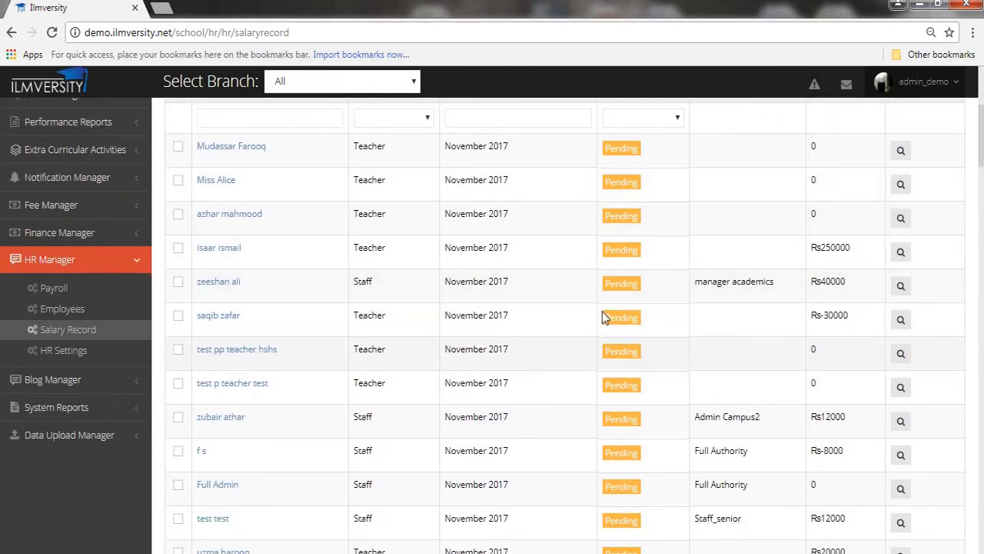
pyautogui.click(901, 288)
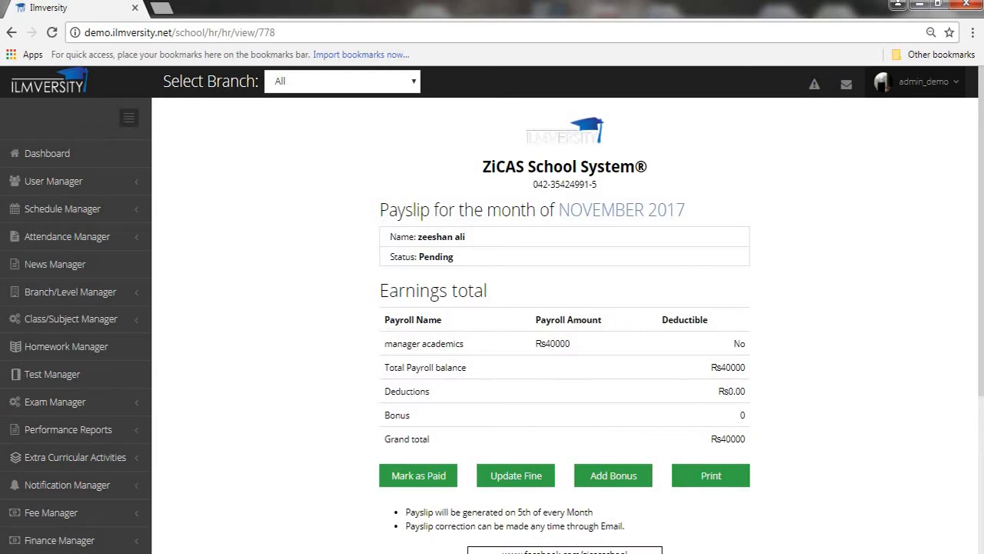
pyautogui.scroll(-2, 807, 280)
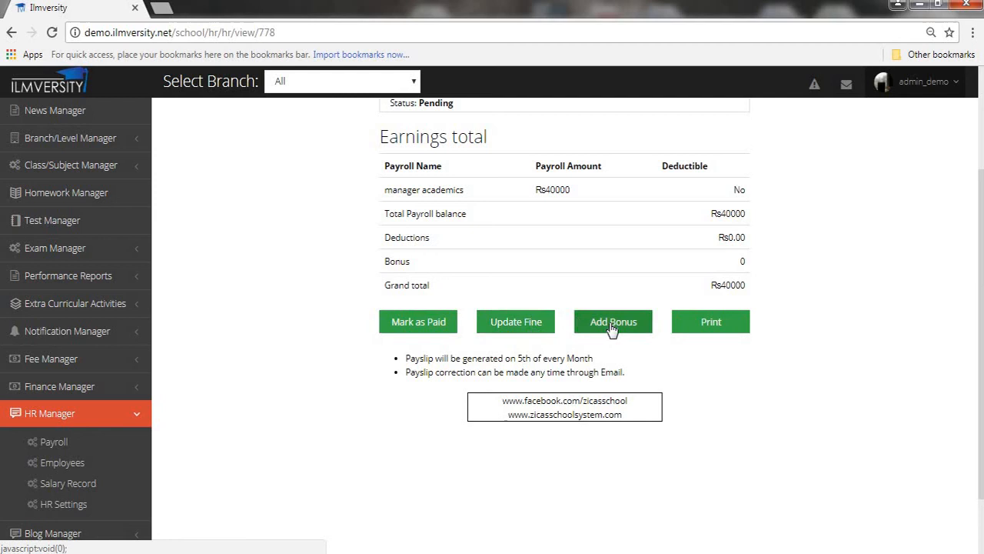
pyautogui.click(435, 330)
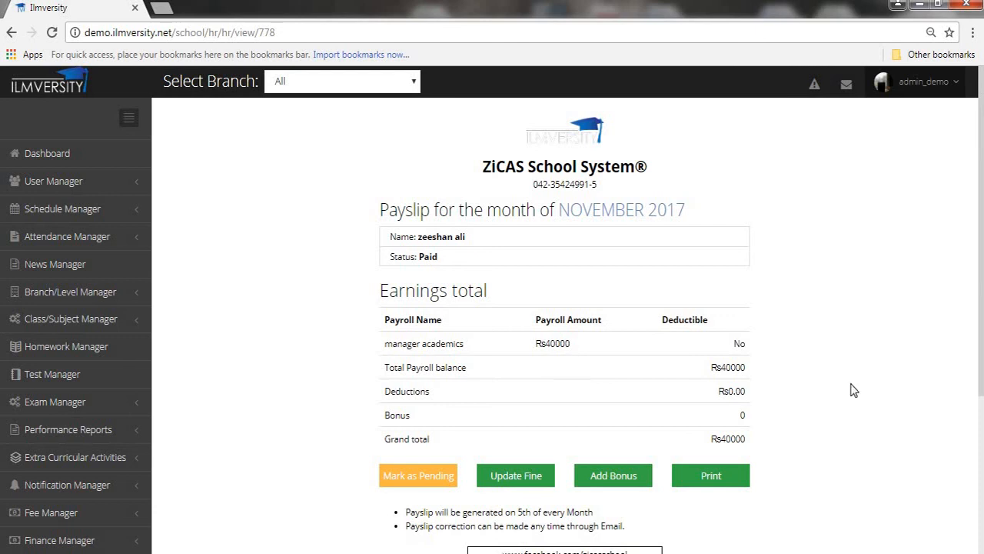
# Return to the HR salary records and check the November 2017 payslip status of the manager academics staff member.
pyautogui.scroll(-3, 854, 390)
pyautogui.click(131, 397)
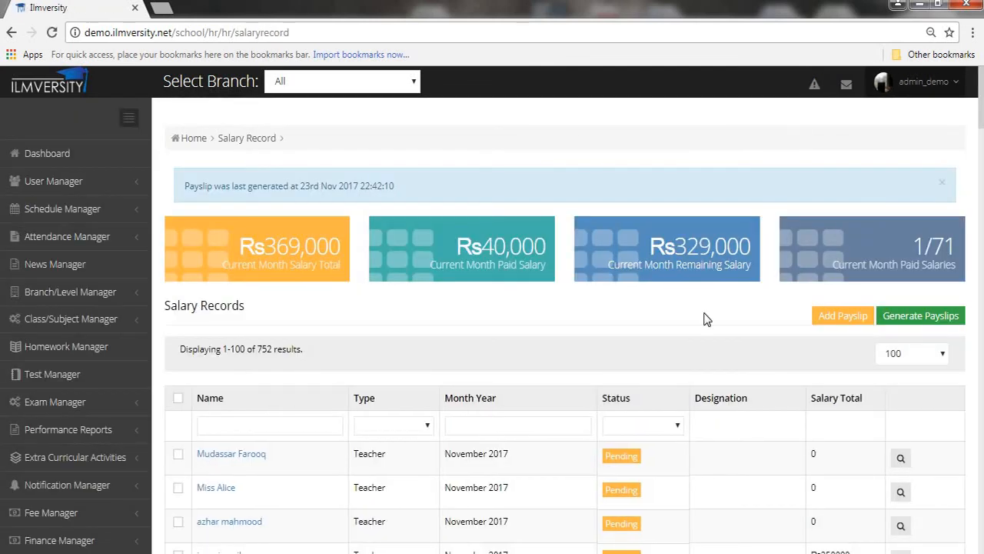
pyautogui.scroll(-2, 705, 321)
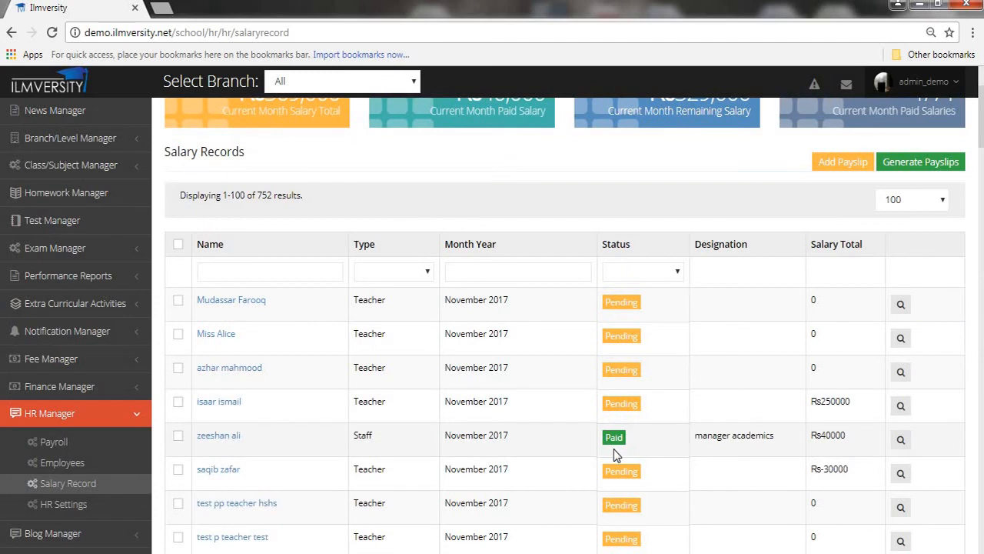
# Open the HR settings and look over the attendance fine settings and the payslip content.
pyautogui.click(92, 511)
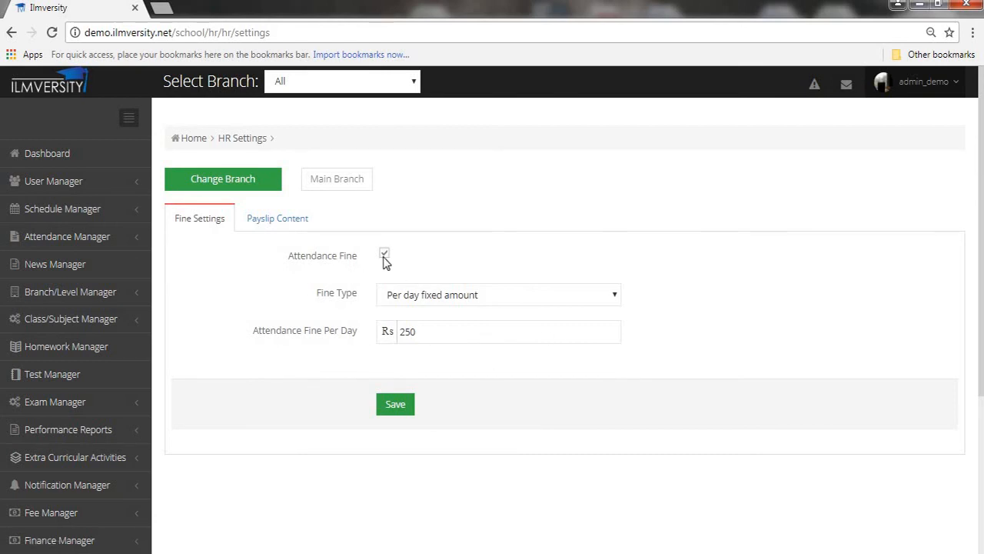
pyautogui.click(291, 227)
pyautogui.scroll(-6, 796, 323)
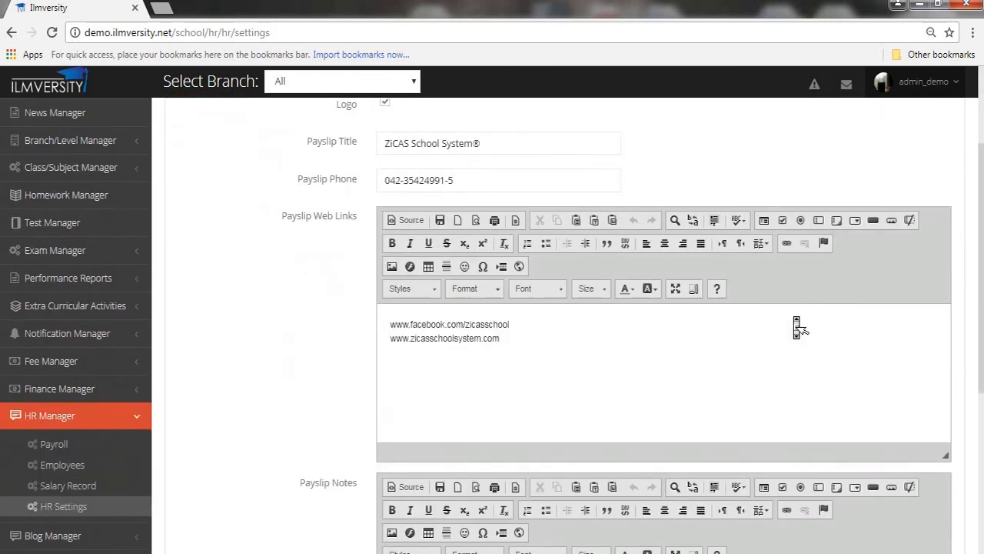
pyautogui.scroll(6, 796, 323)
pyautogui.scroll(-3, 796, 323)
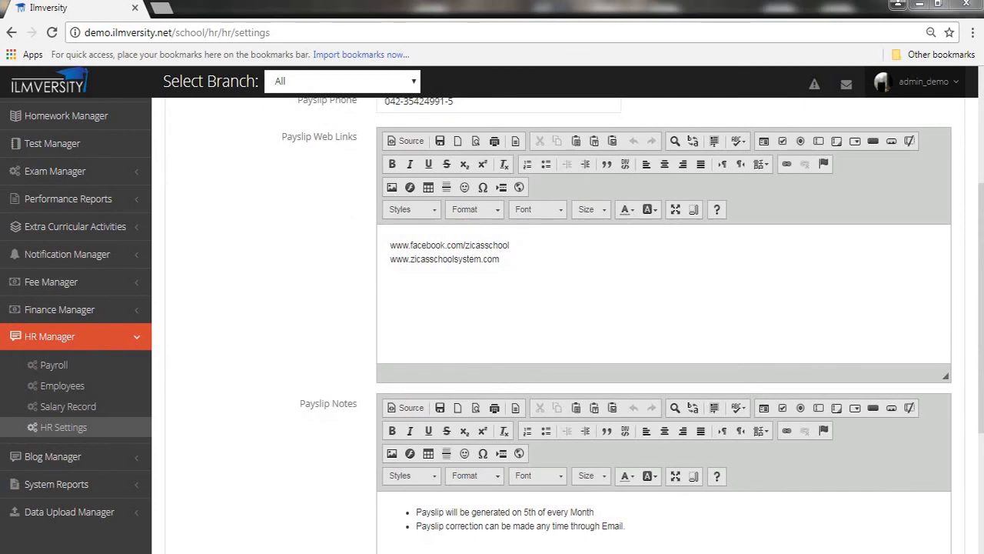
# Look over the Blog Manager options and review the Notifications Report and SMS Report under System Reports.
pyautogui.click(141, 459)
pyautogui.scroll(-2, 141, 462)
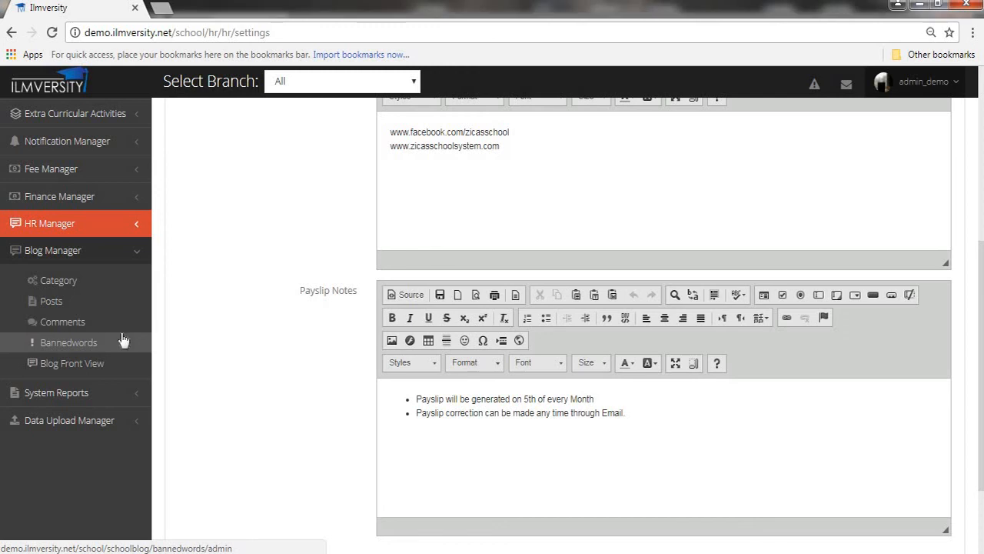
pyautogui.click(129, 395)
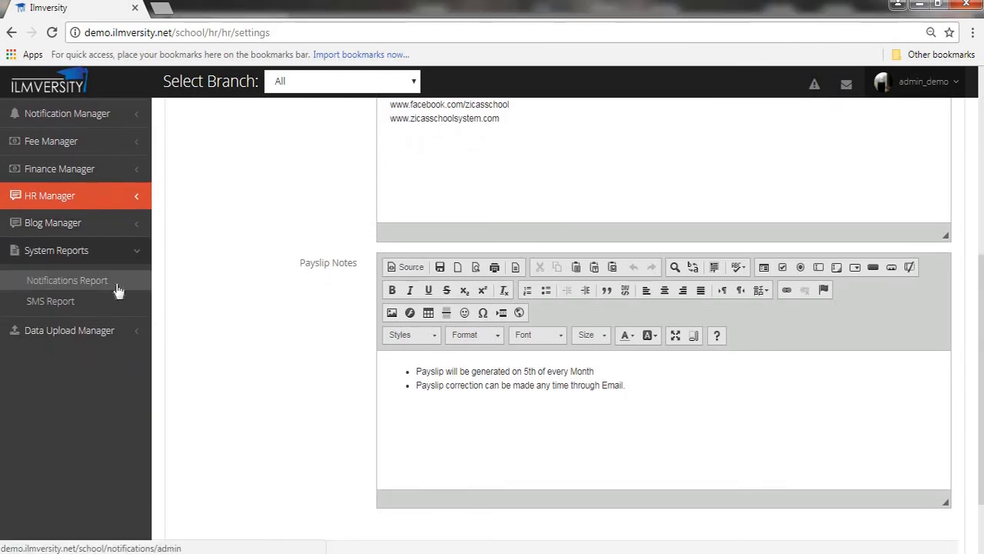
pyautogui.click(117, 282)
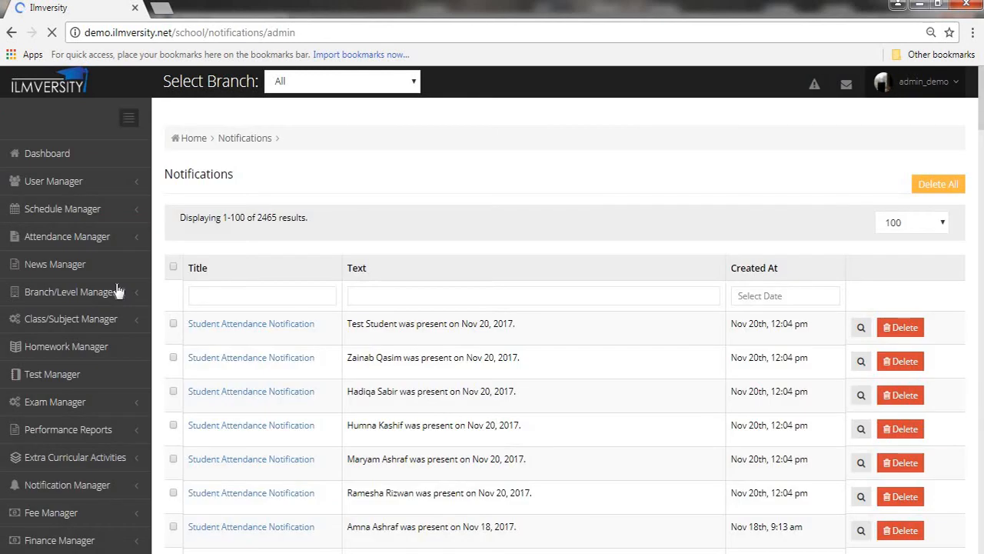
pyautogui.middleClick(501, 253)
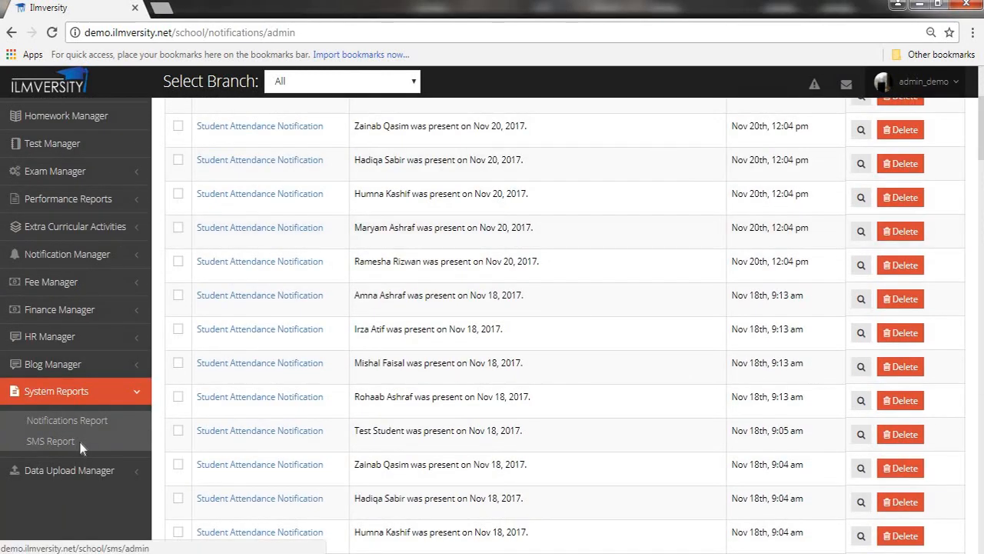
pyautogui.click(77, 444)
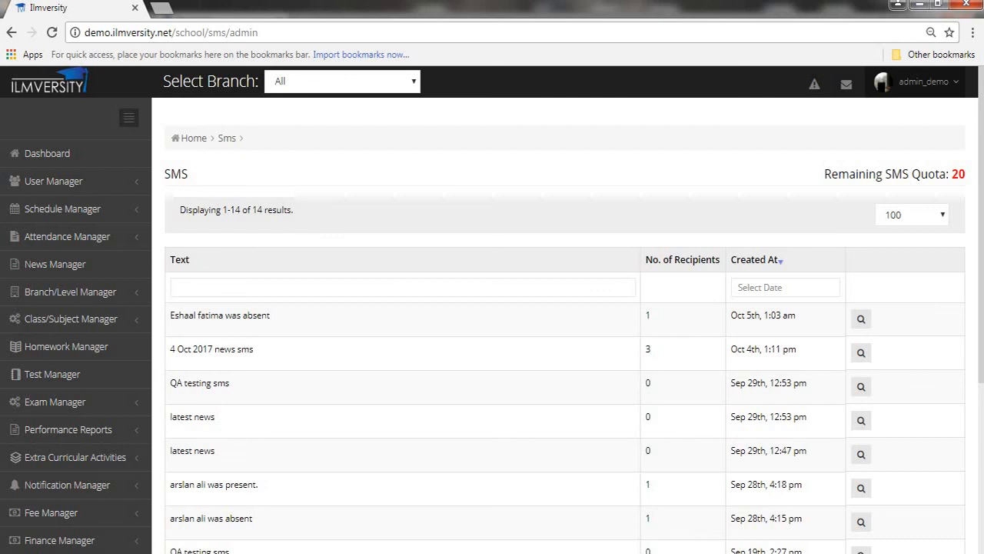
pyautogui.scroll(-3, 908, 178)
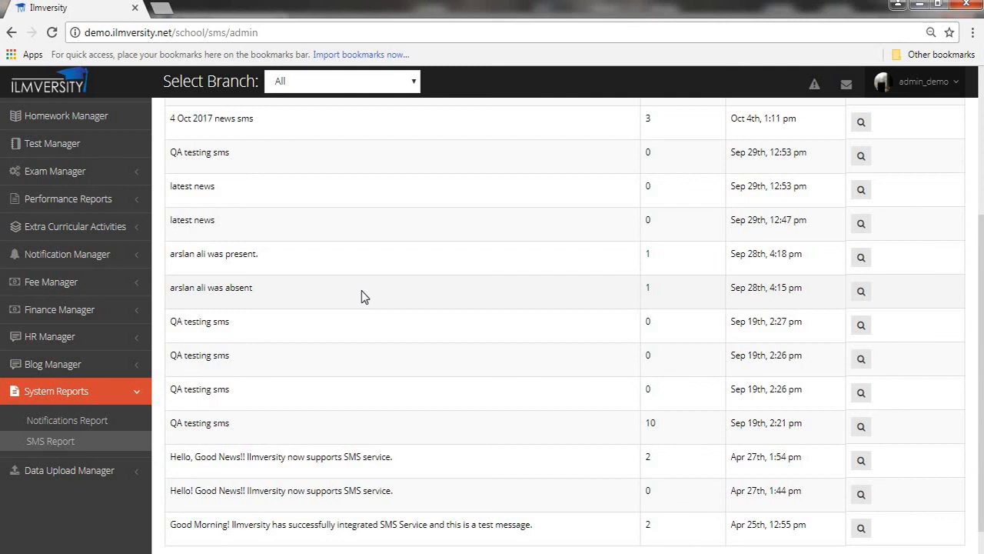
# Open the Student/Parent data upload page in the Data Upload Manager.
pyautogui.click(110, 472)
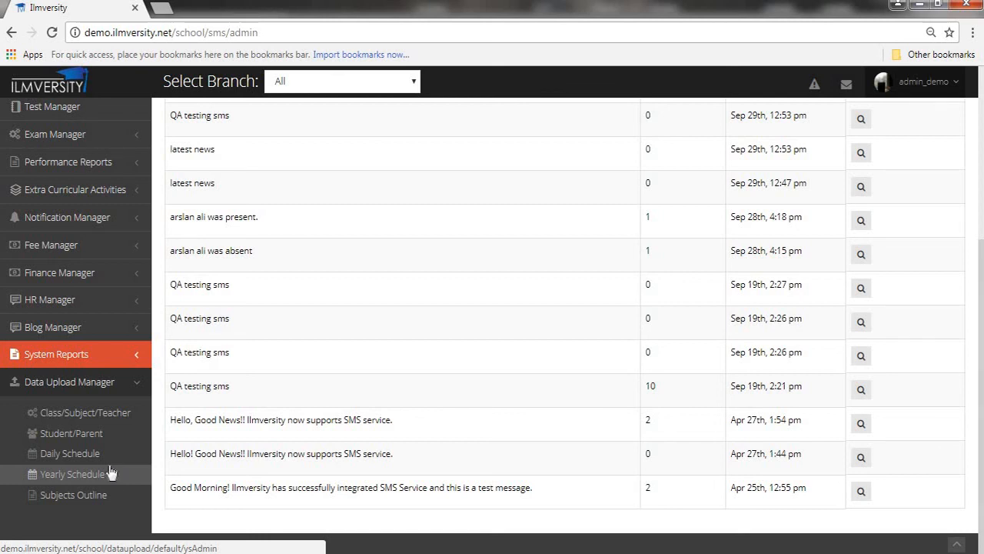
pyautogui.click(108, 435)
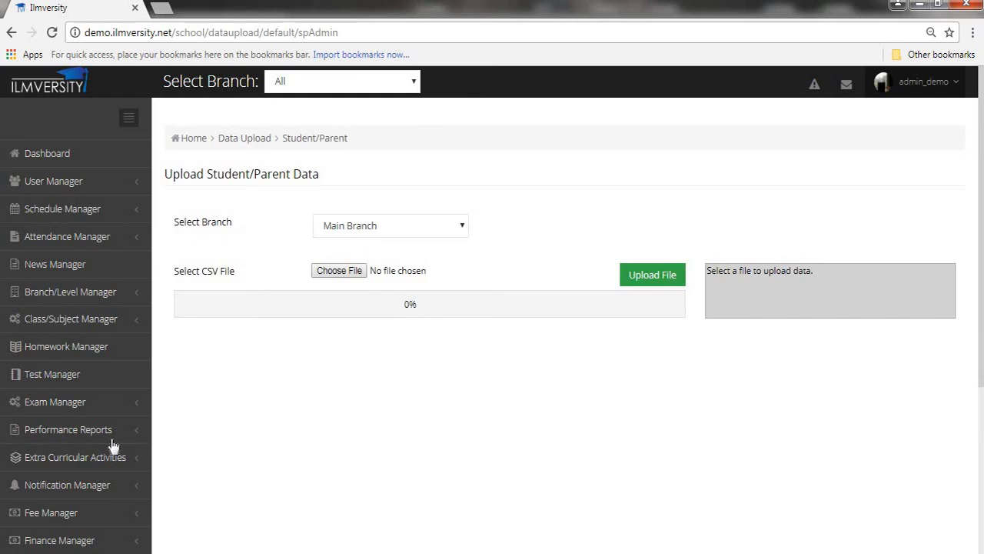
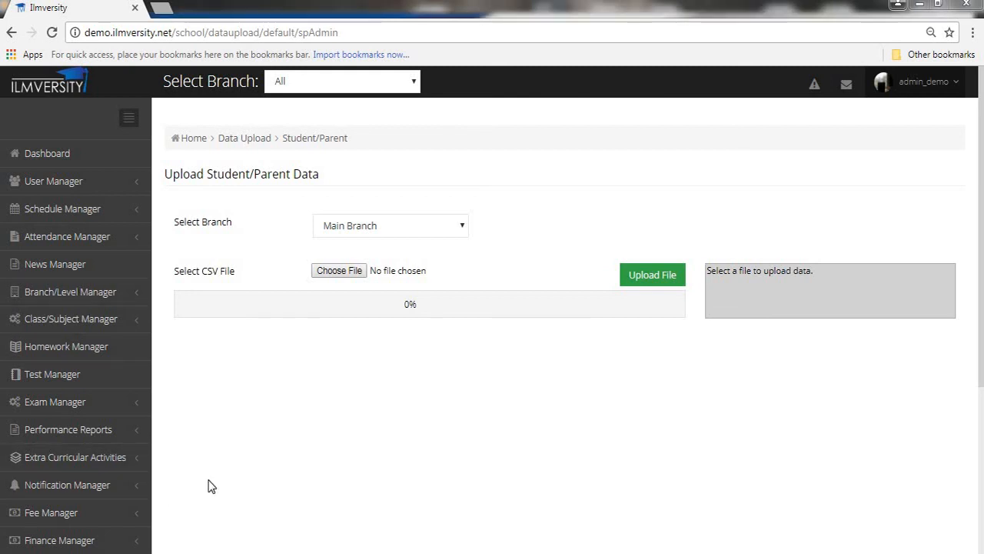
# Open the parents list in the User Manager and log in as the first listed parent.
pyautogui.click(136, 191)
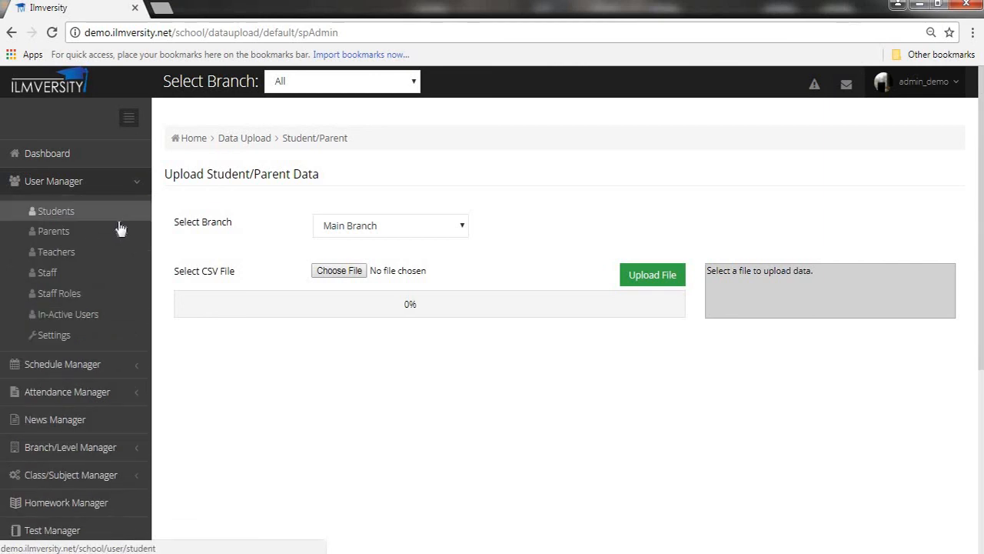
pyautogui.click(120, 225)
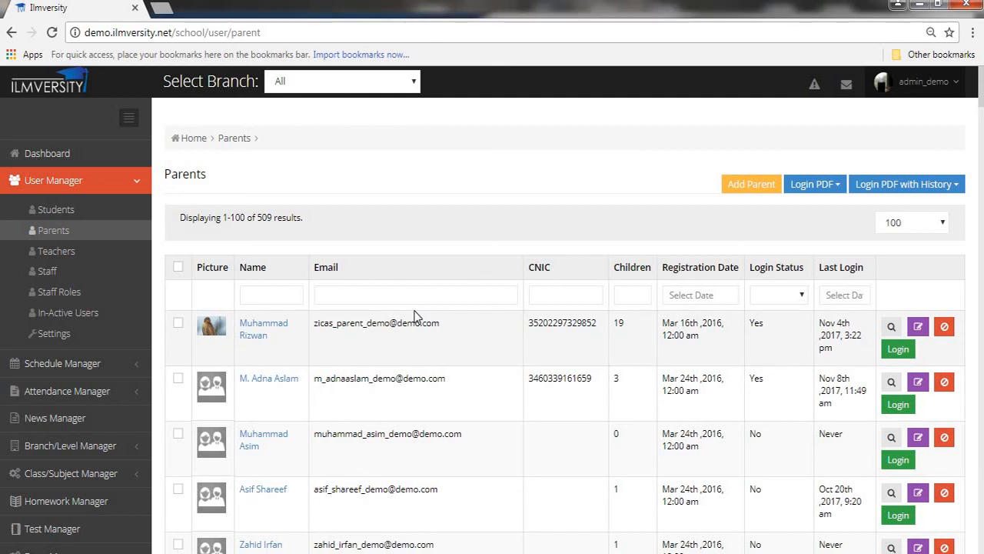
pyautogui.click(915, 352)
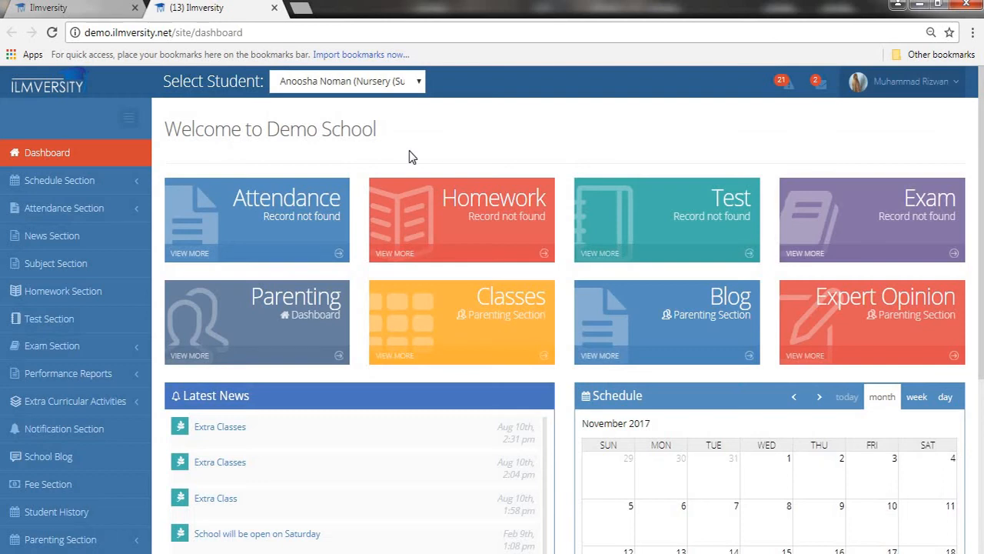
# Look over the parent's dashboard, including the student selector, notifications, messages, account options, latest news and schedule.
pyautogui.click(418, 86)
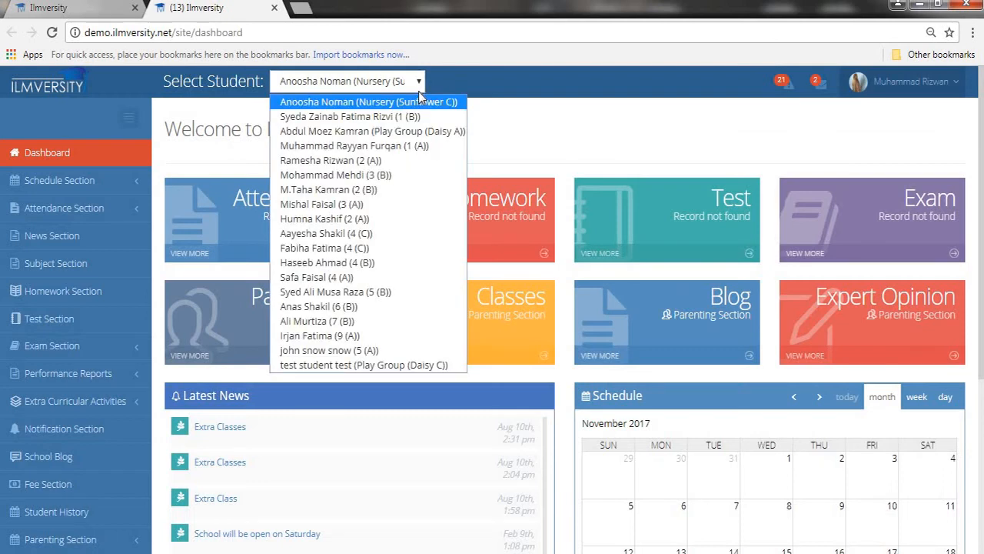
pyautogui.click(419, 90)
pyautogui.click(786, 93)
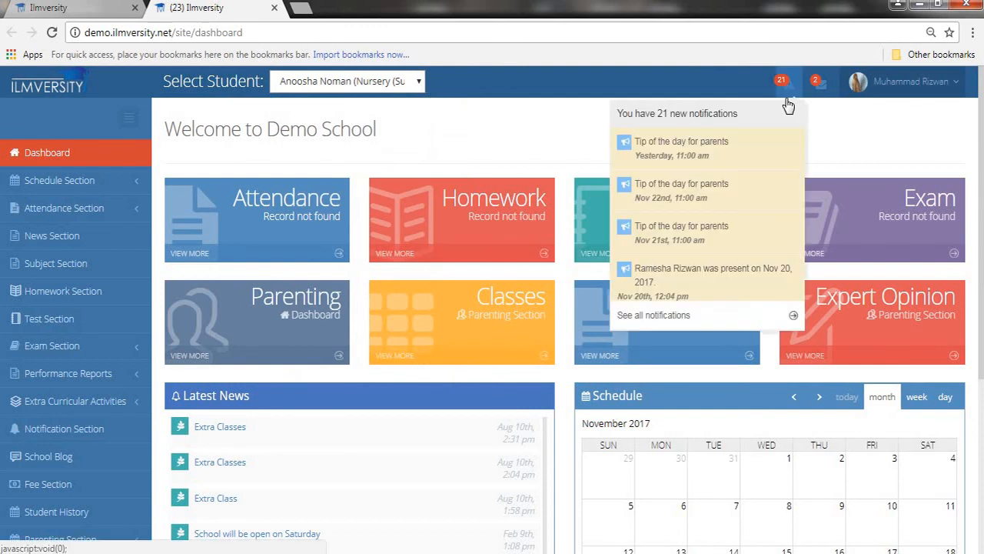
pyautogui.click(820, 90)
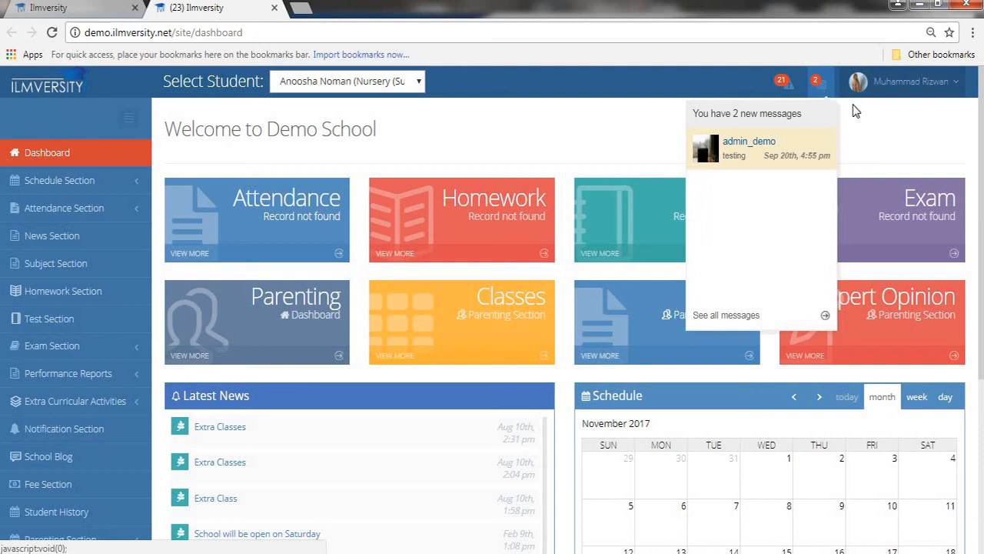
pyautogui.click(859, 83)
pyautogui.click(721, 135)
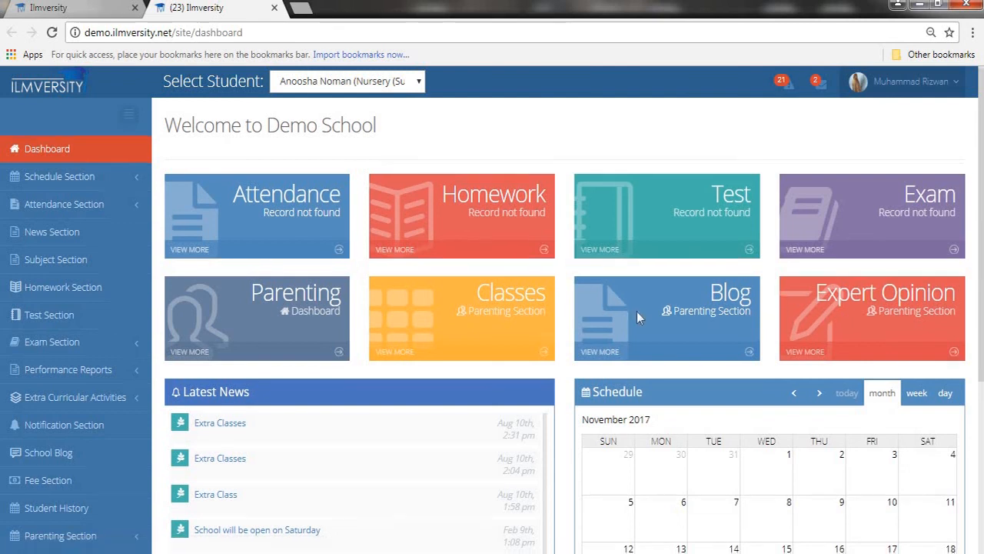
pyautogui.scroll(-2, 615, 353)
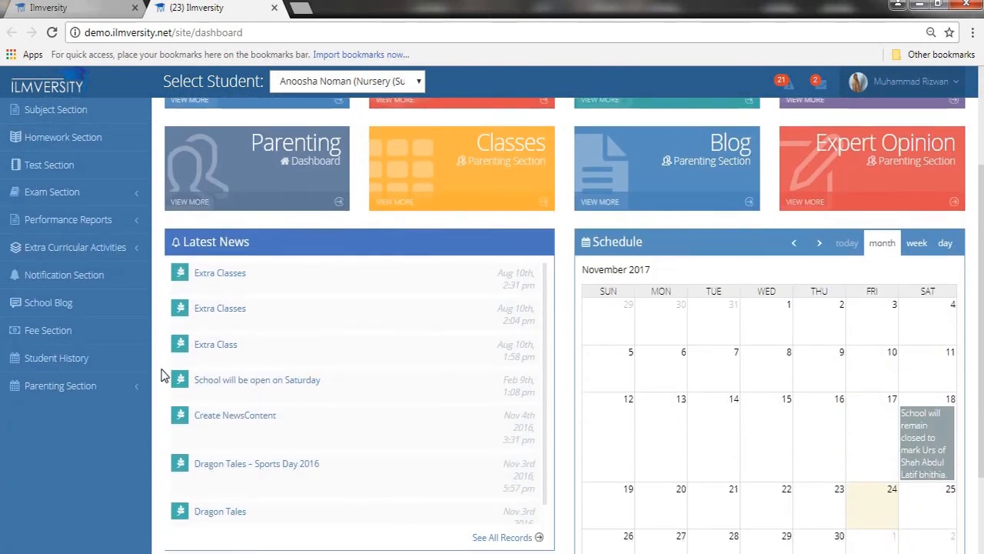
# Enter the active class "Class # 3 - Activities" from the Parenting Section and go through its lesson pages to the quiz.
pyautogui.click(115, 378)
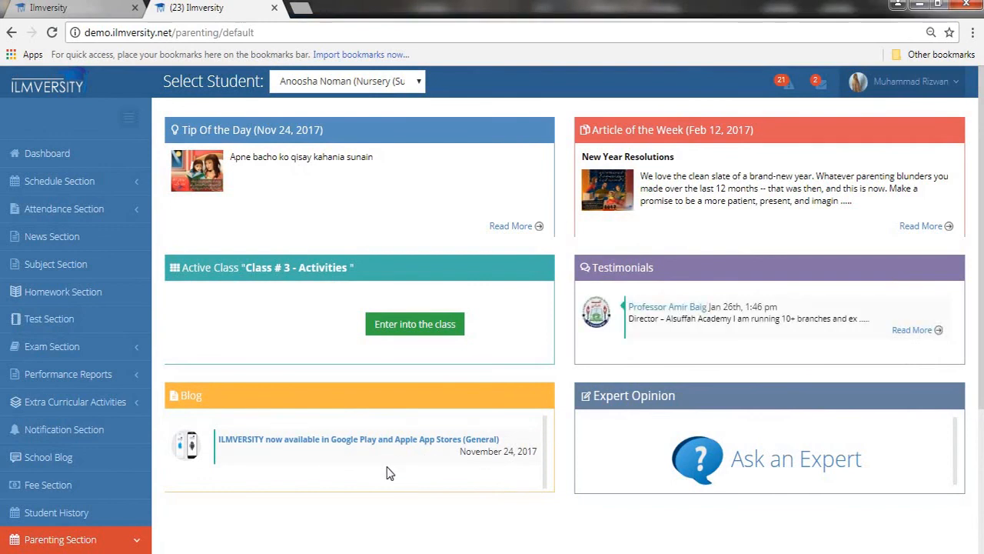
pyautogui.click(411, 326)
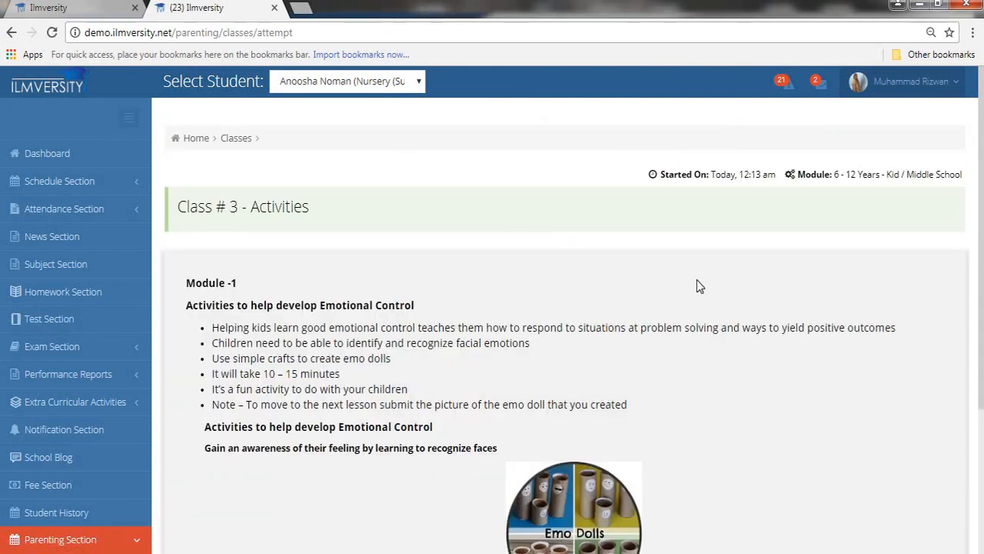
pyautogui.scroll(-1, 697, 280)
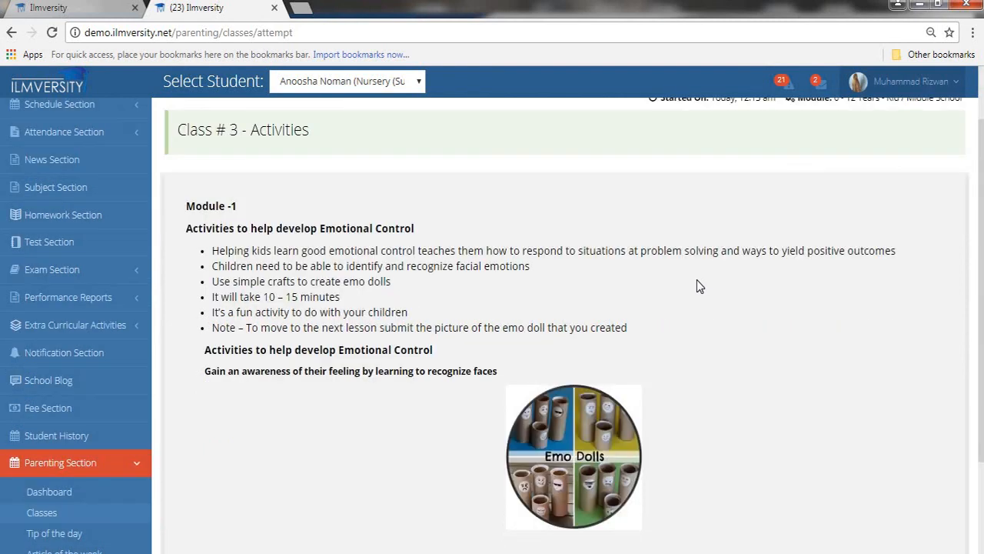
pyautogui.moveTo(250, 251); pyautogui.dragTo(551, 333)
pyautogui.click(551, 333)
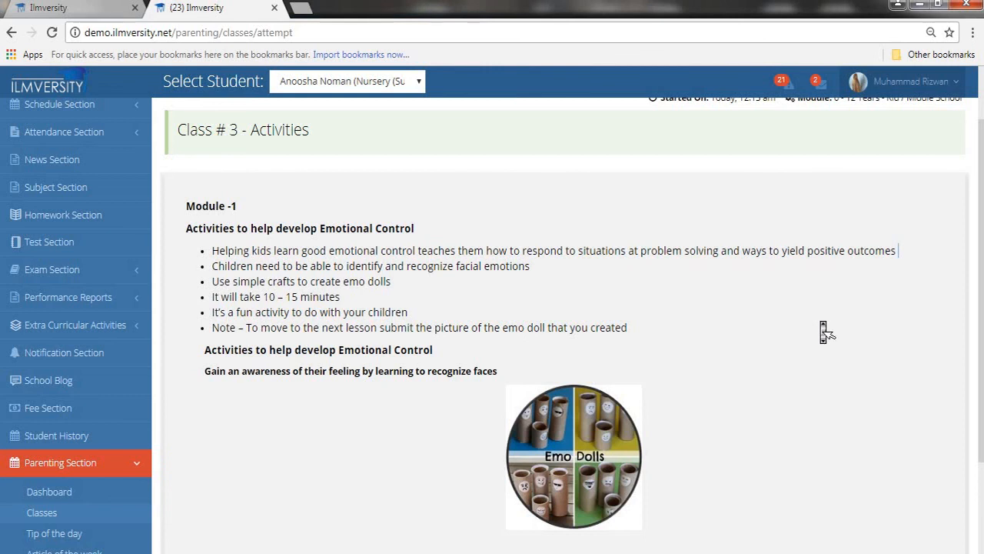
pyautogui.scroll(-2, 820, 322)
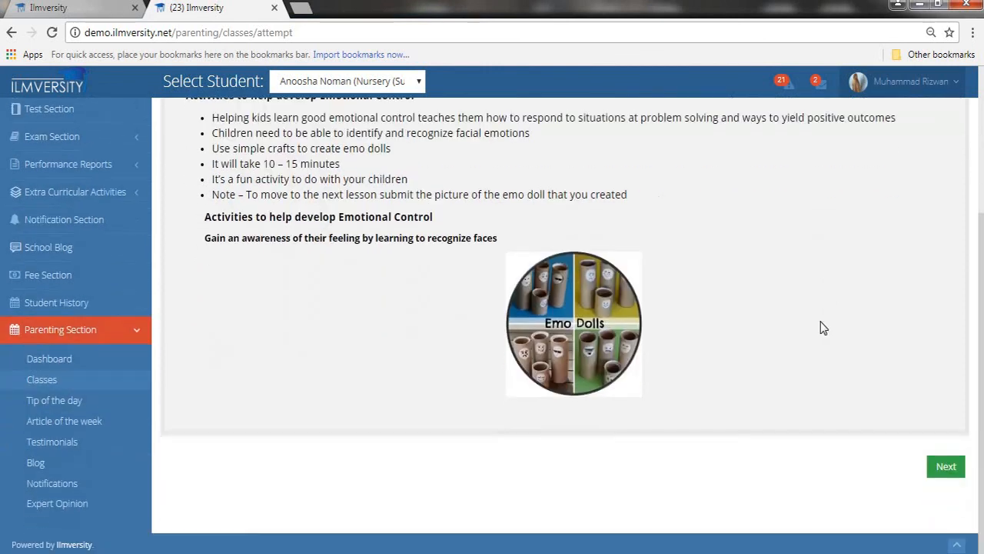
pyautogui.click(958, 468)
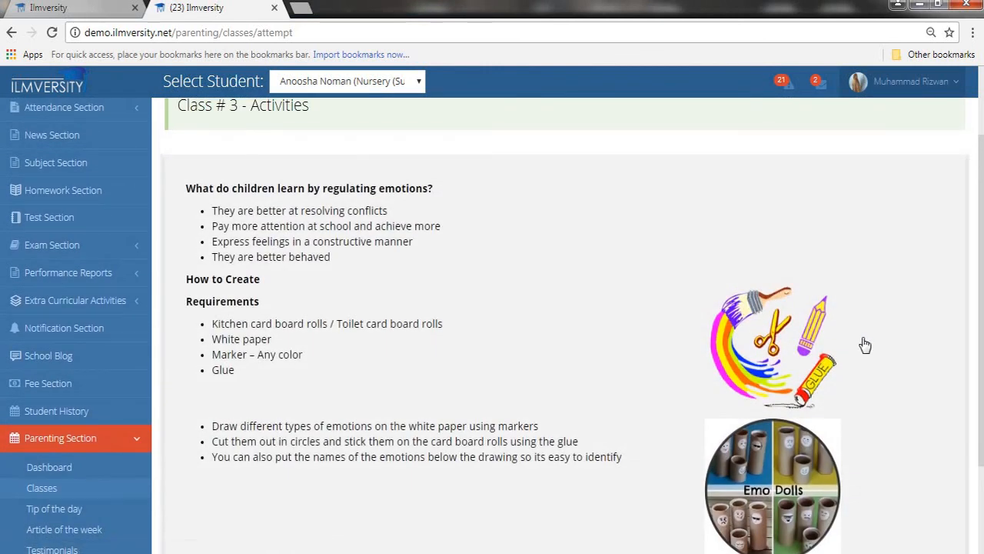
pyautogui.scroll(-5, 864, 346)
pyautogui.click(905, 499)
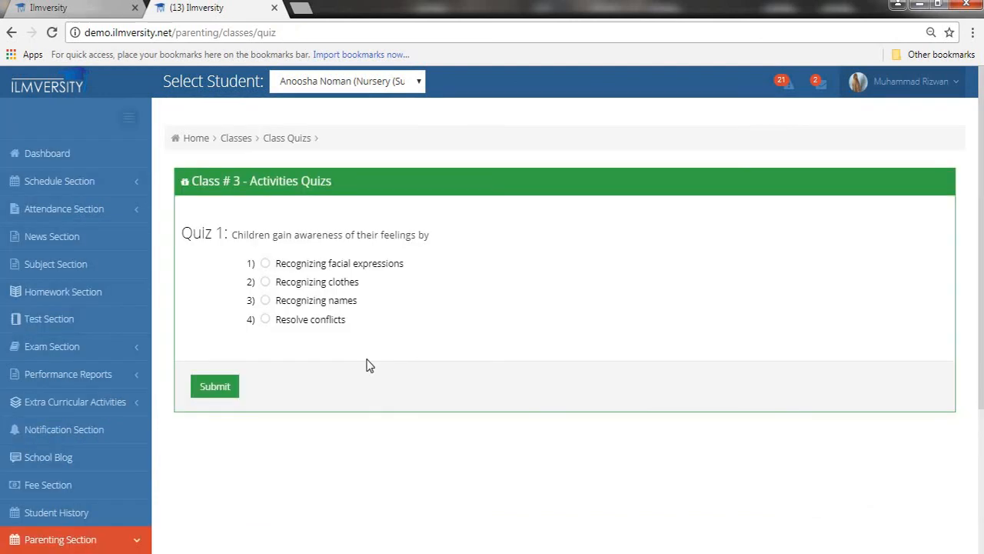
# Complete the Class # 3 quiz with "Resolve conflicts" for Quiz 1 and "All of the above" for Quiz 2.
pyautogui.click(265, 319)
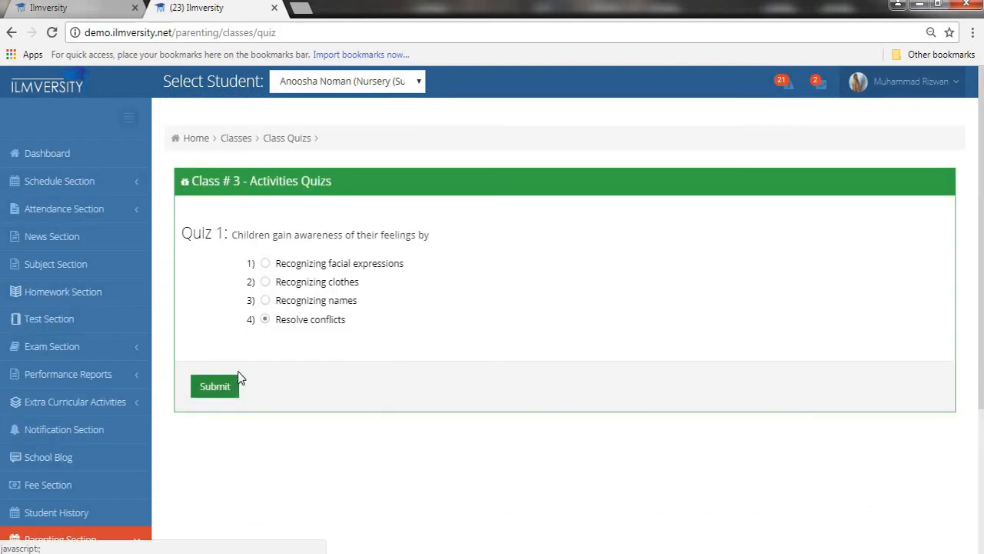
pyautogui.click(225, 389)
pyautogui.click(265, 300)
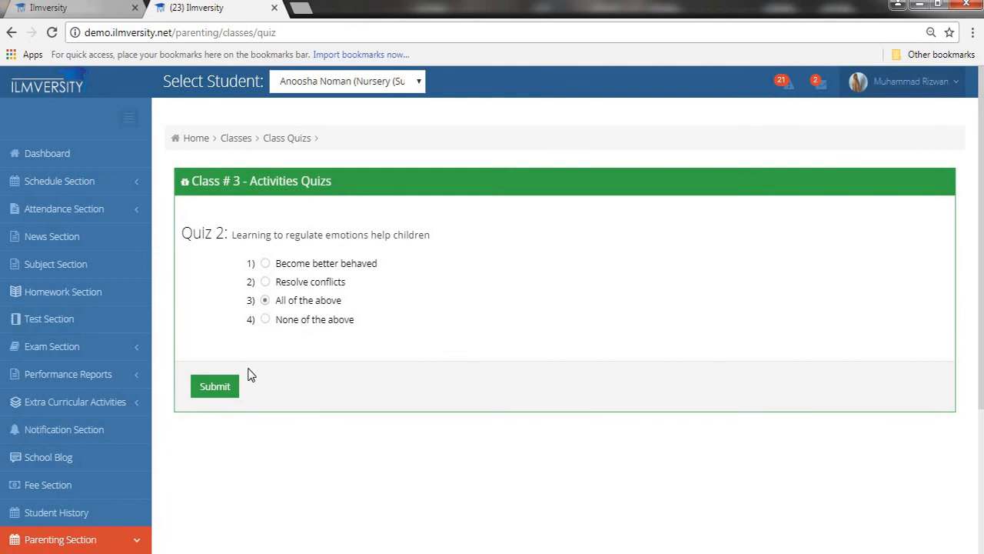
pyautogui.click(229, 387)
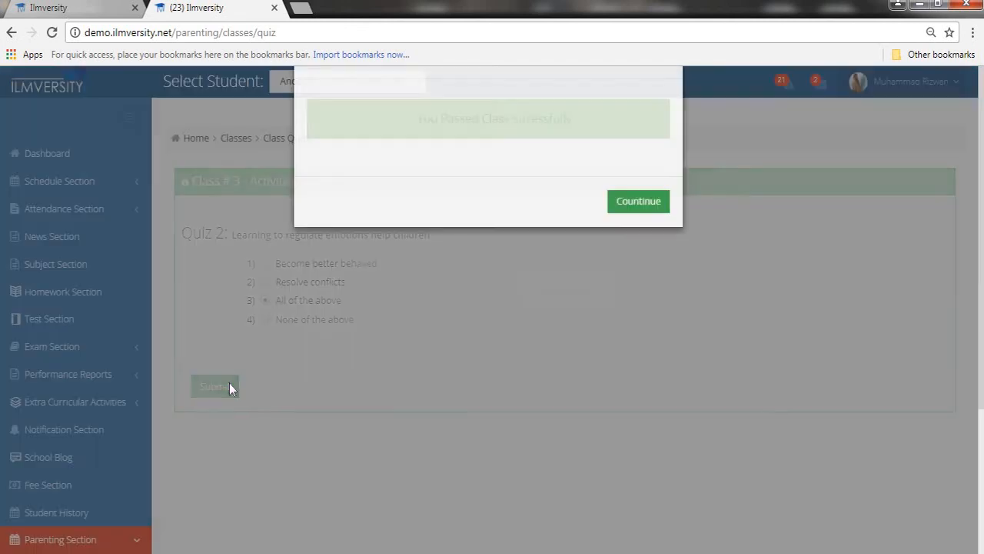
pyautogui.click(637, 248)
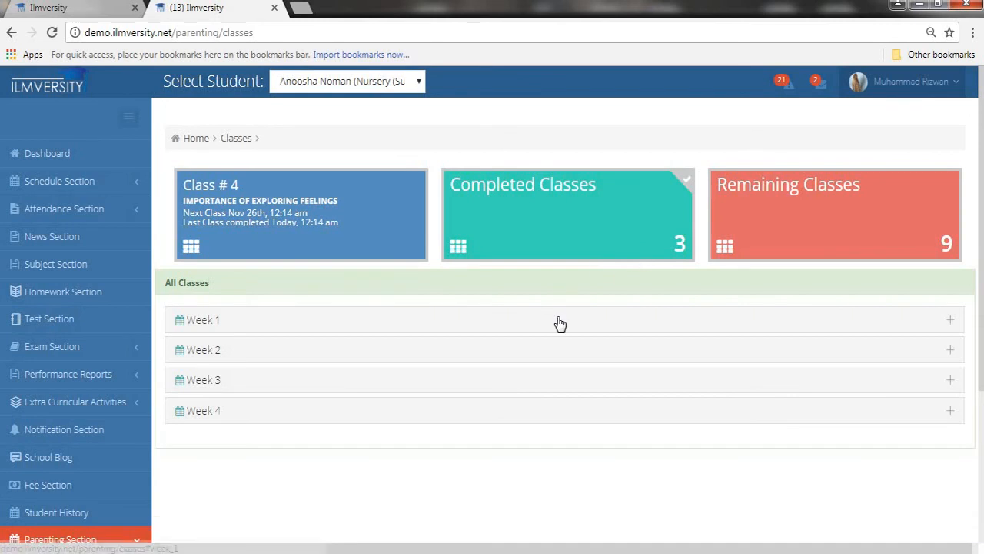
# Review the Week 1 classes and the parenting dashboard, and return to the administrator's parents list.
pyautogui.click(560, 322)
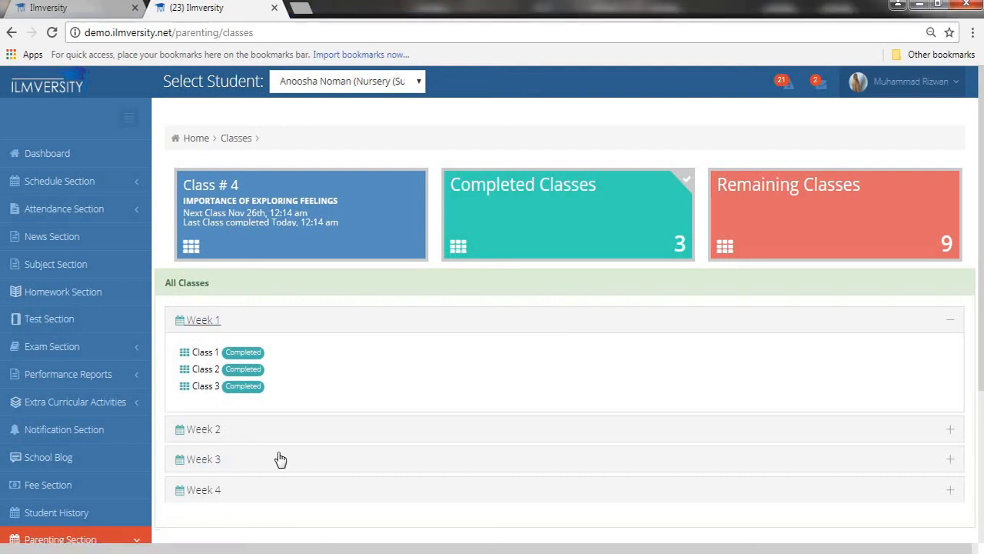
pyautogui.click(107, 540)
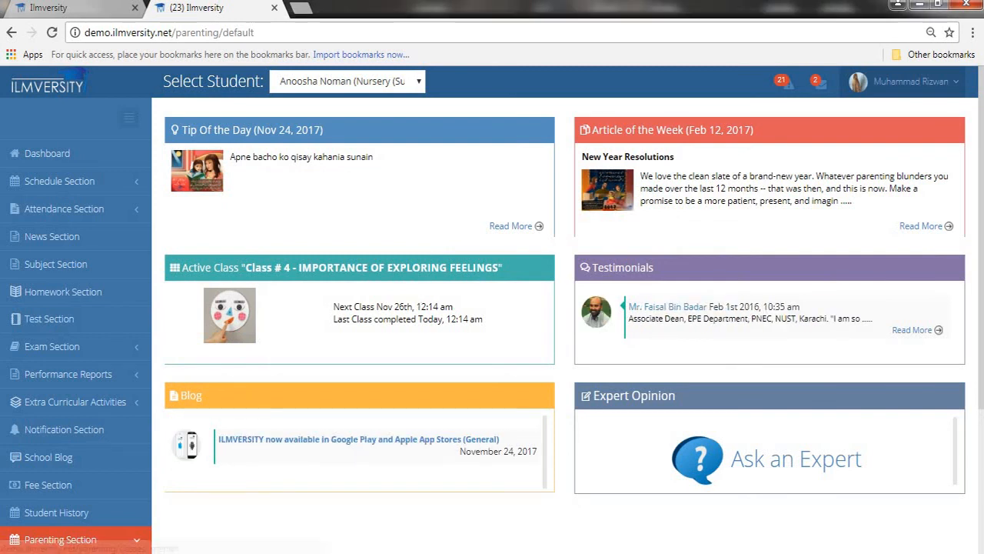
pyautogui.click(93, 14)
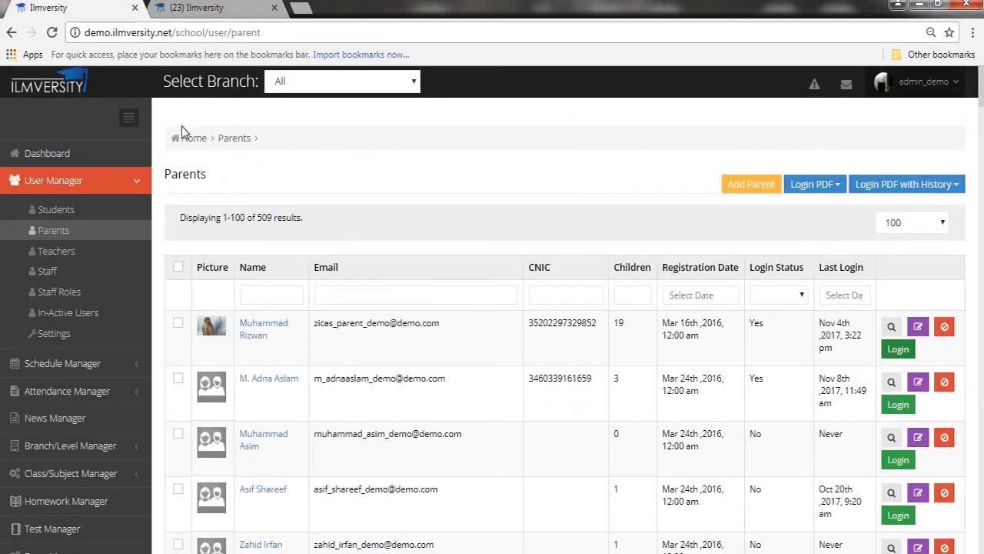